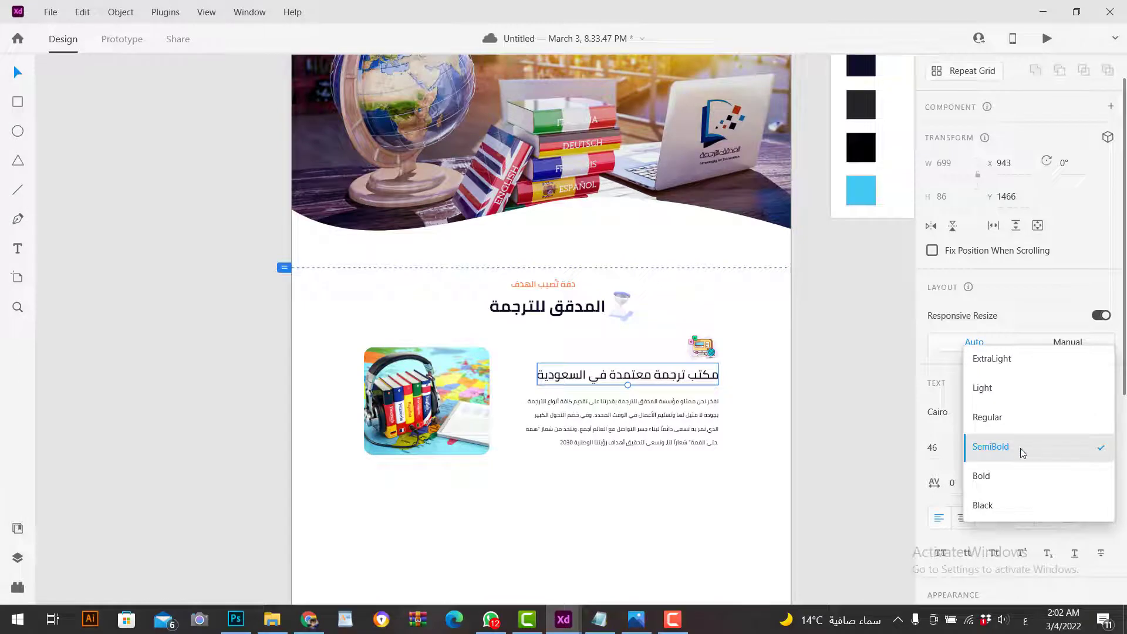
# - Set the heading مكتب ترجمة معتمدة في السعودية to Bold weight
pyautogui.click(1091, 475)
pyautogui.moveTo(717, 376); pyautogui.dragTo(707, 378)
pyautogui.scroll(2, 544, 222)
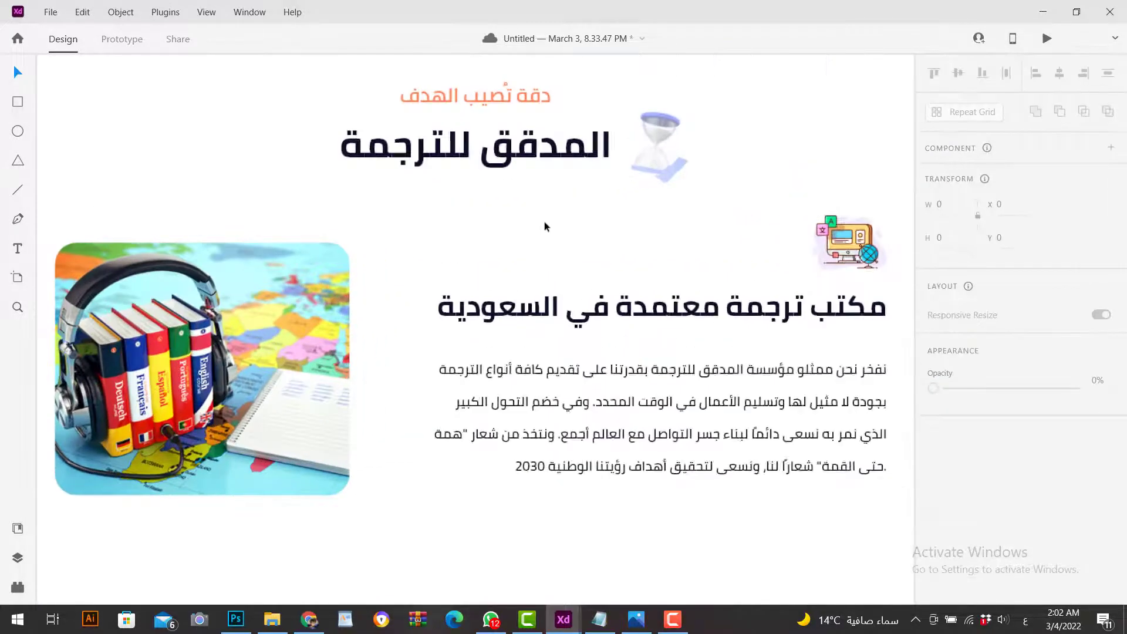
# - Make one component from the orange subtitle دقة تُصيب الهدف, the title المدقق للترجمة and the hourglass image
pyautogui.scroll(-1, 545, 222)
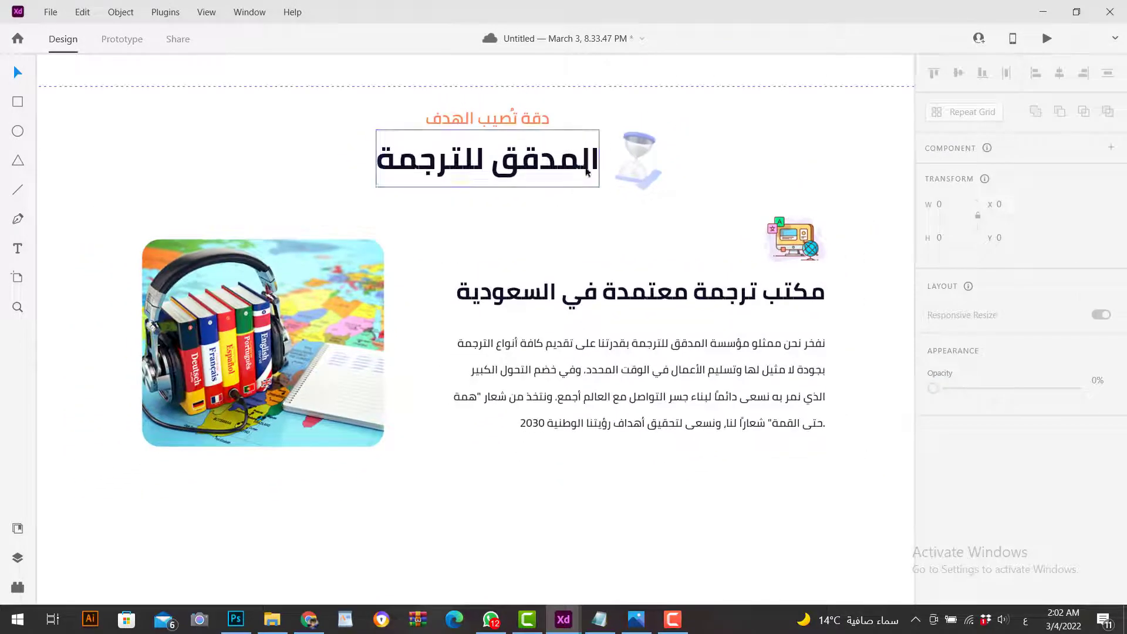
pyautogui.moveTo(586, 167); pyautogui.dragTo(645, 230)
pyautogui.click(569, 182)
pyautogui.keyDown('shift'); pyautogui.click(587, 226); pyautogui.keyUp('shift')
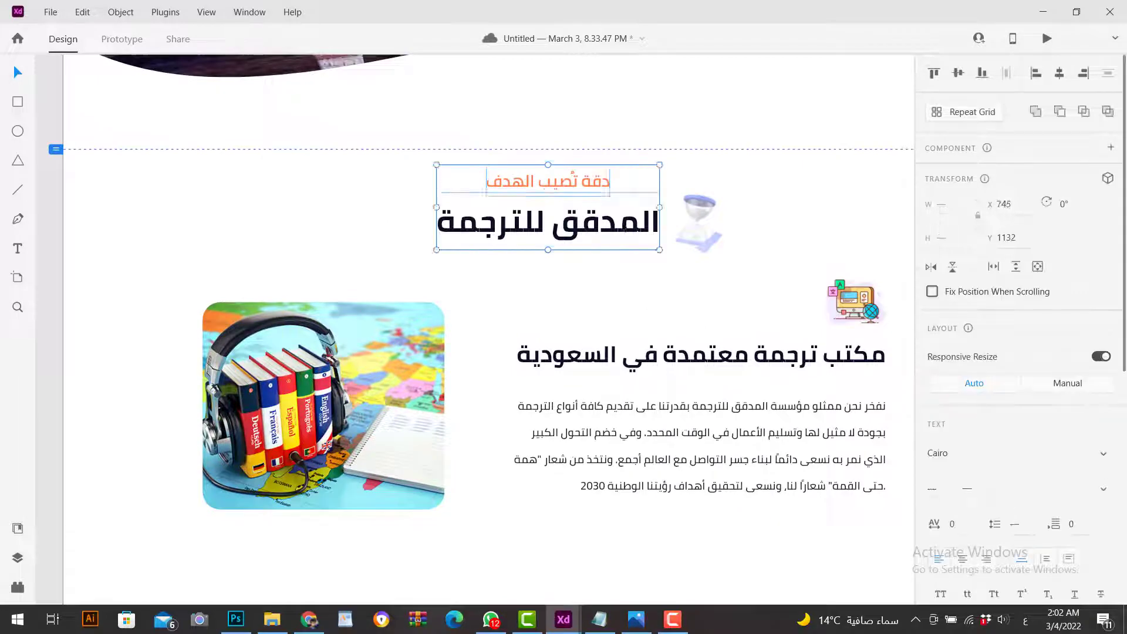
pyautogui.keyDown('shift'); pyautogui.click(693, 216); pyautogui.keyUp('shift')
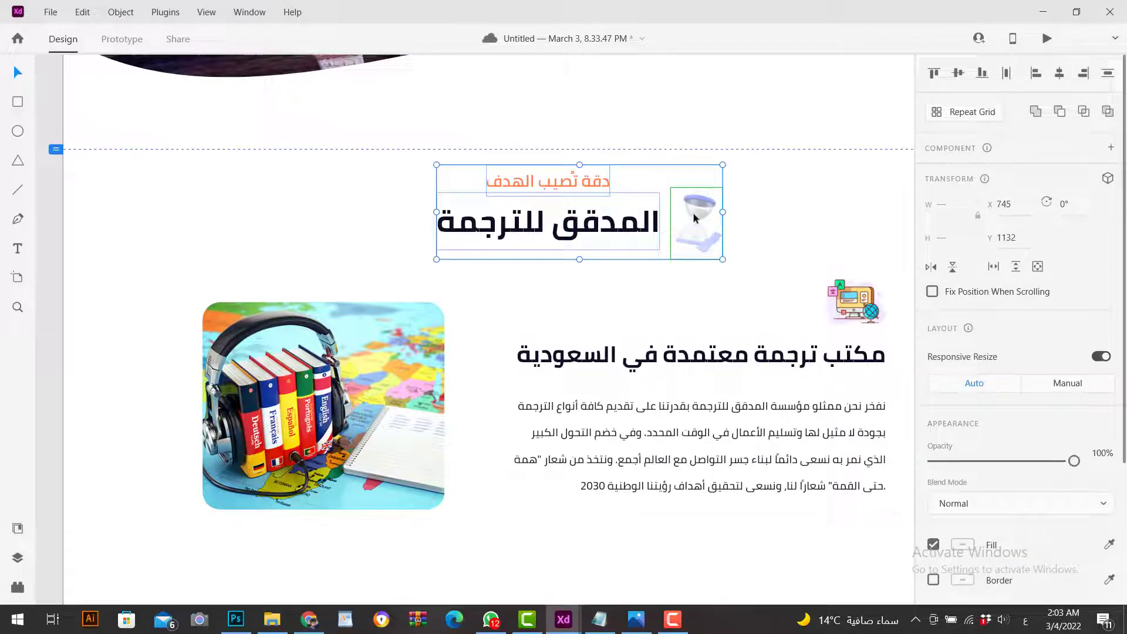
pyautogui.click(18, 529)
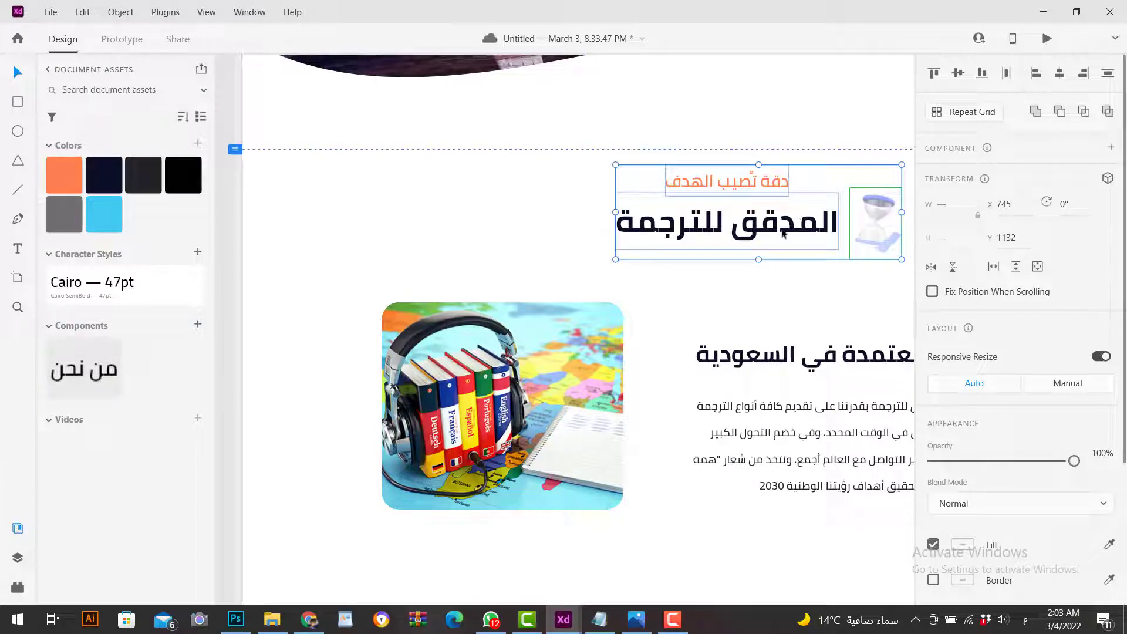
pyautogui.rightClick(784, 229)
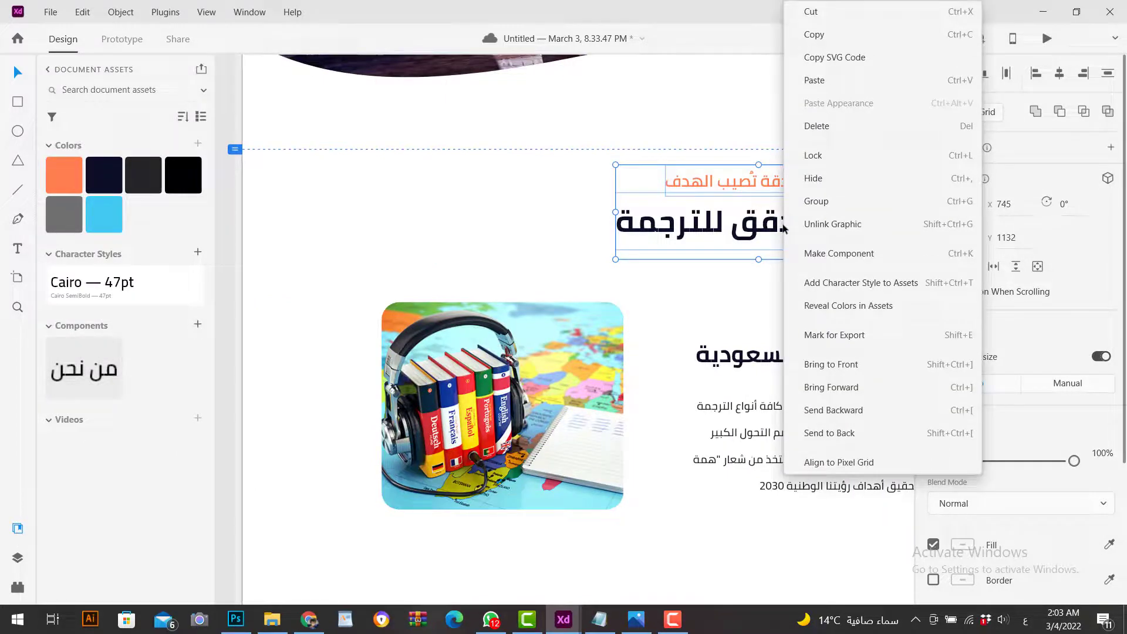
pyautogui.click(867, 256)
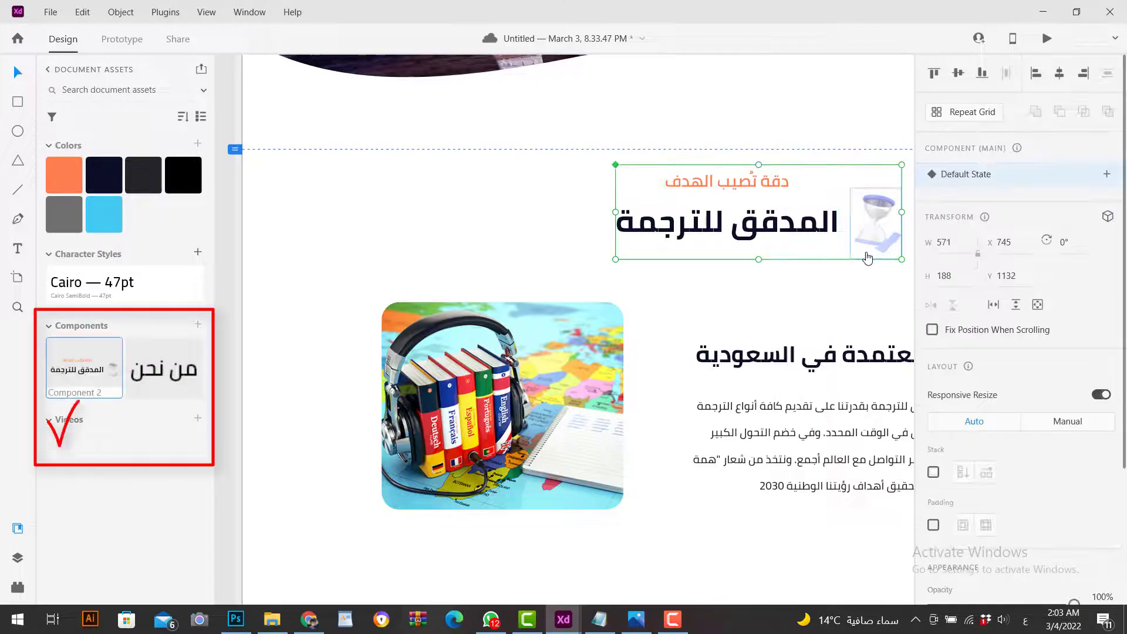
# - Place an instance of the section title component below the headphones image and the paragraph
pyautogui.hscroll(3, 646, 326)
pyautogui.scroll(-2, 646, 326)
pyautogui.scroll(-3, 631, 332)
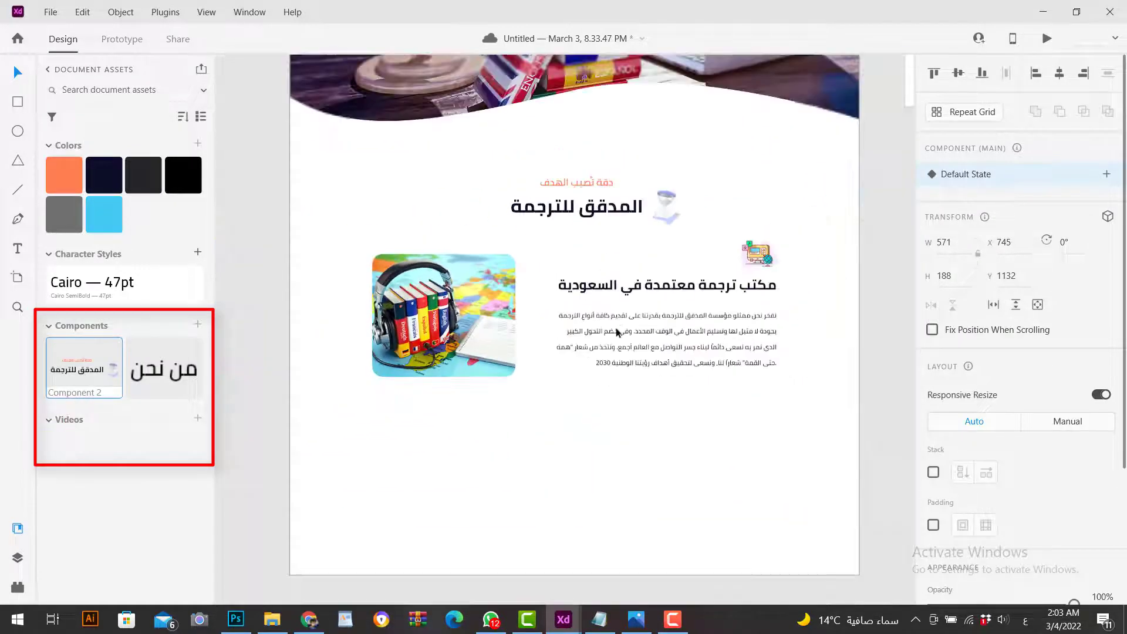
pyautogui.moveTo(84, 368); pyautogui.dragTo(612, 461)
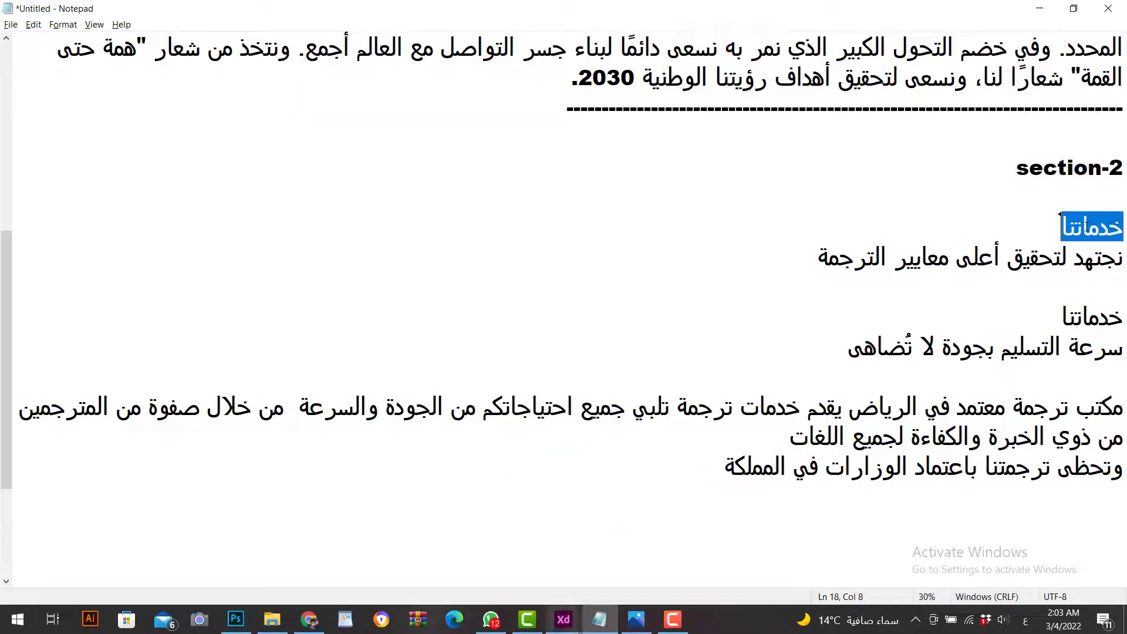
# - Return from Notepad to Adobe XD and replace the new instance's orange subtitle with خدماتنا
pyautogui.moveTo(564, 622)
pyautogui.click(583, 528)
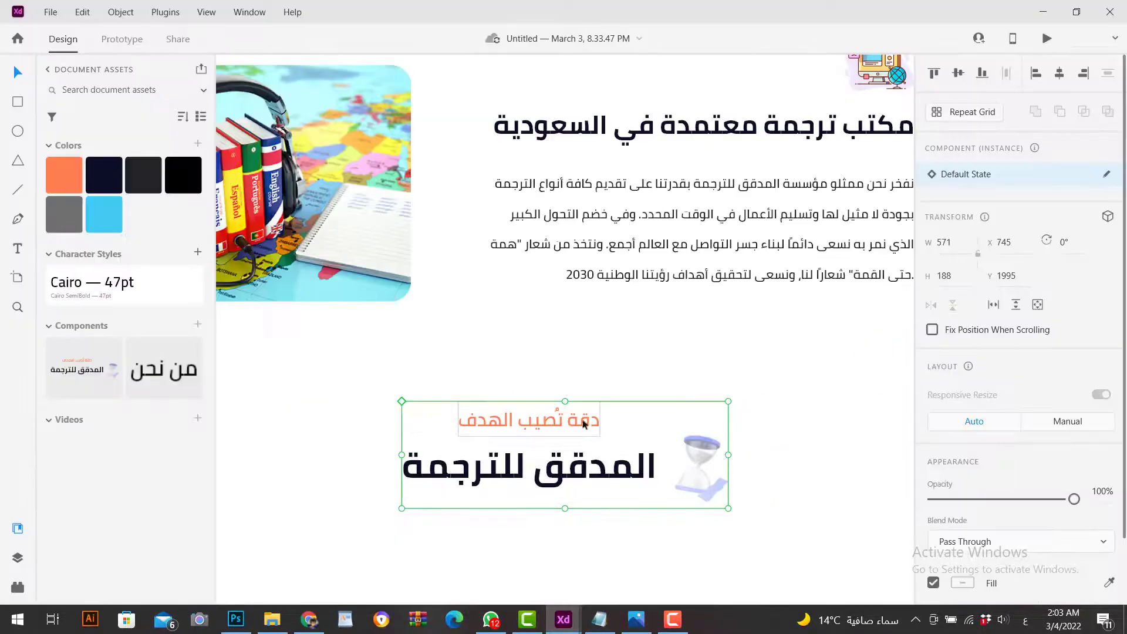
pyautogui.doubleClick(555, 427)
pyautogui.doubleClick(552, 424)
pyautogui.hotkey('ctrl', 'a')
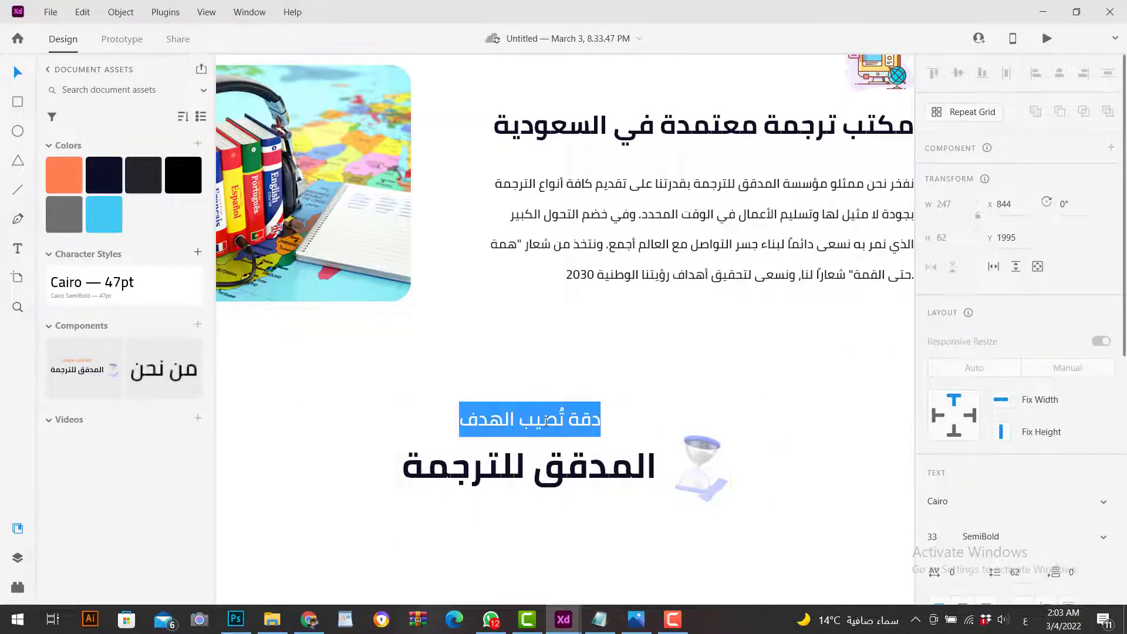
pyautogui.write('خدماتنا')
pyautogui.press('Escape')
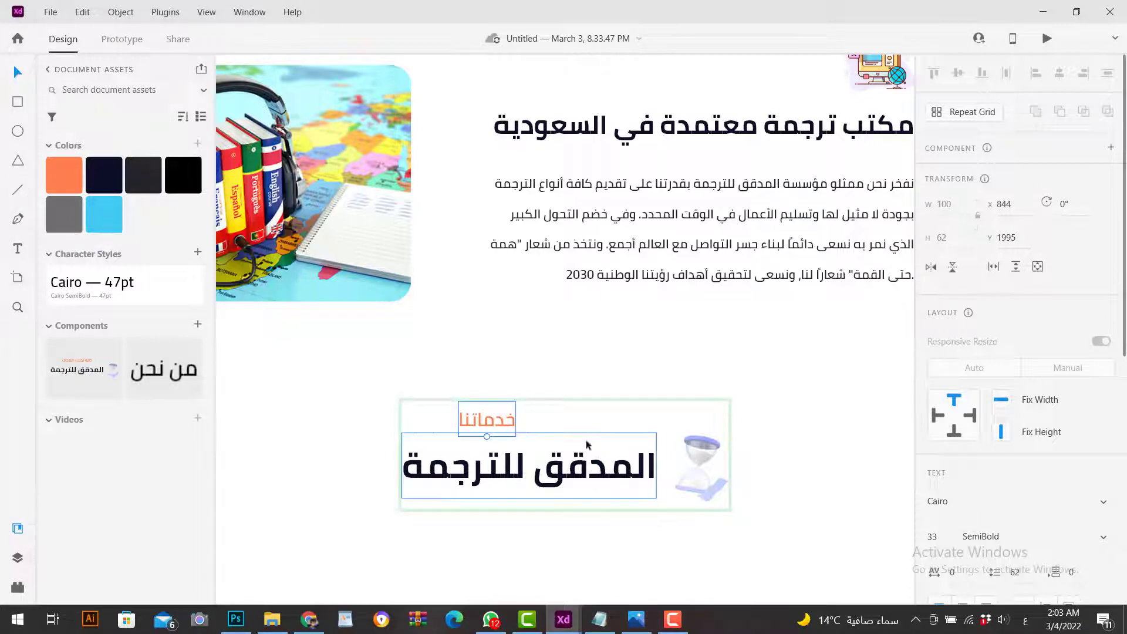
# - Switch to Notepad and copy the section-2 line نجتهد لتحقيق أعلى معايير الترجمة
pyautogui.click(574, 474)
pyautogui.hotkey('alt', 'Tab')
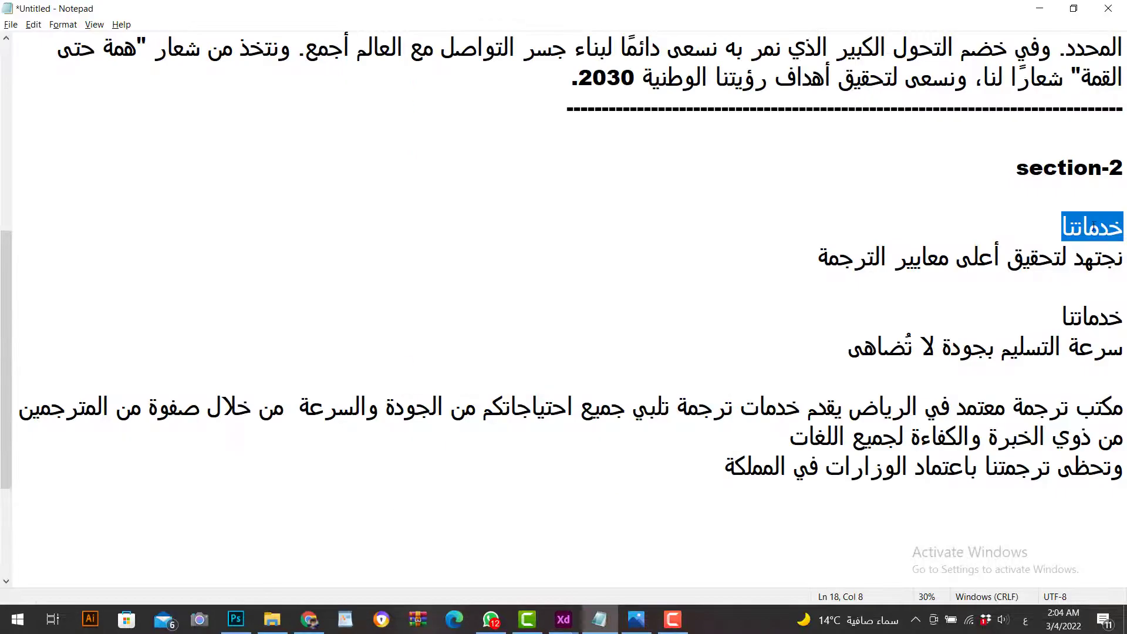
pyautogui.click(1023, 258)
pyautogui.doubleClick(1022, 258)
pyautogui.moveTo(818, 258); pyautogui.dragTo(1122, 258)
pyautogui.hotkey('ctrl', 'c')
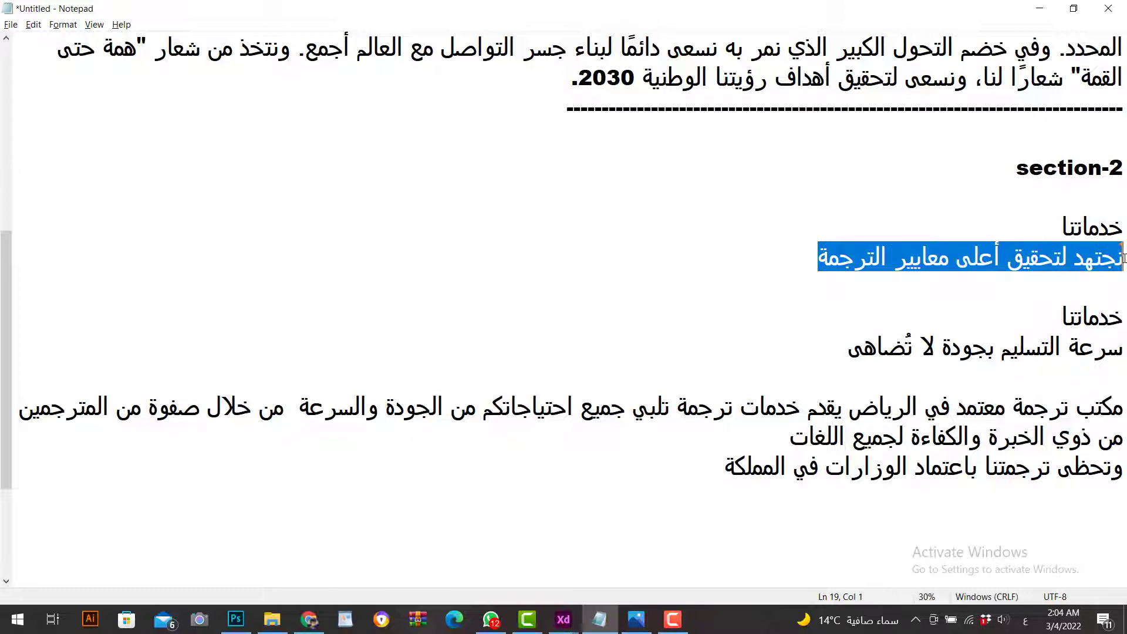
# - Return to Adobe XD and replace the new instance's main title with the copied line
pyautogui.hotkey('alt', 'Tab')
pyautogui.doubleClick(610, 469)
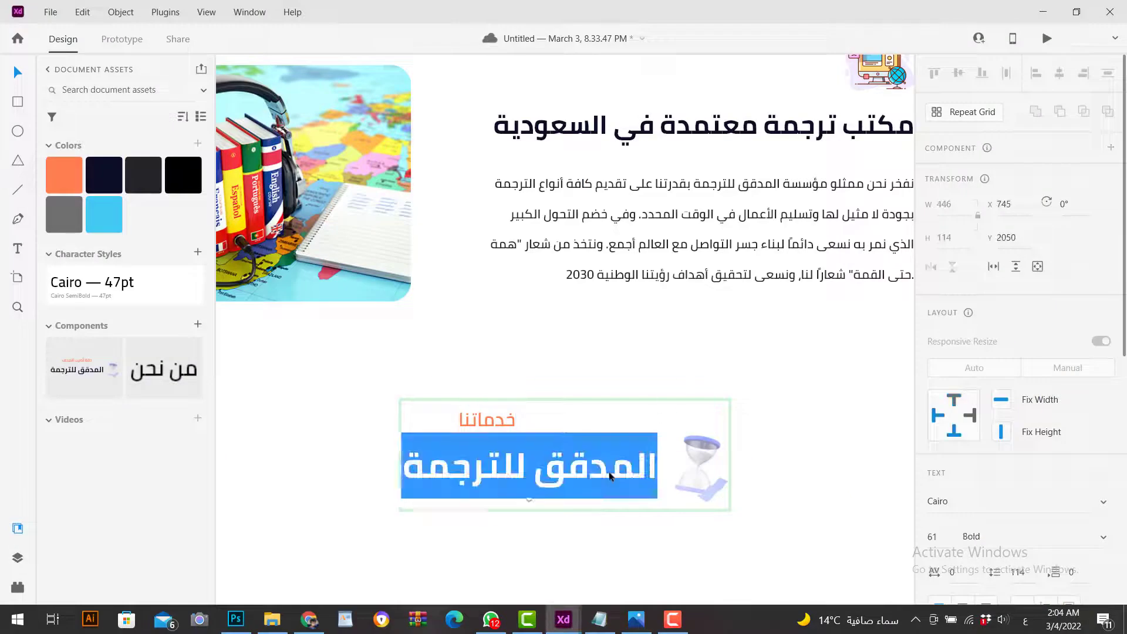
pyautogui.hotkey('ctrl', 'v')
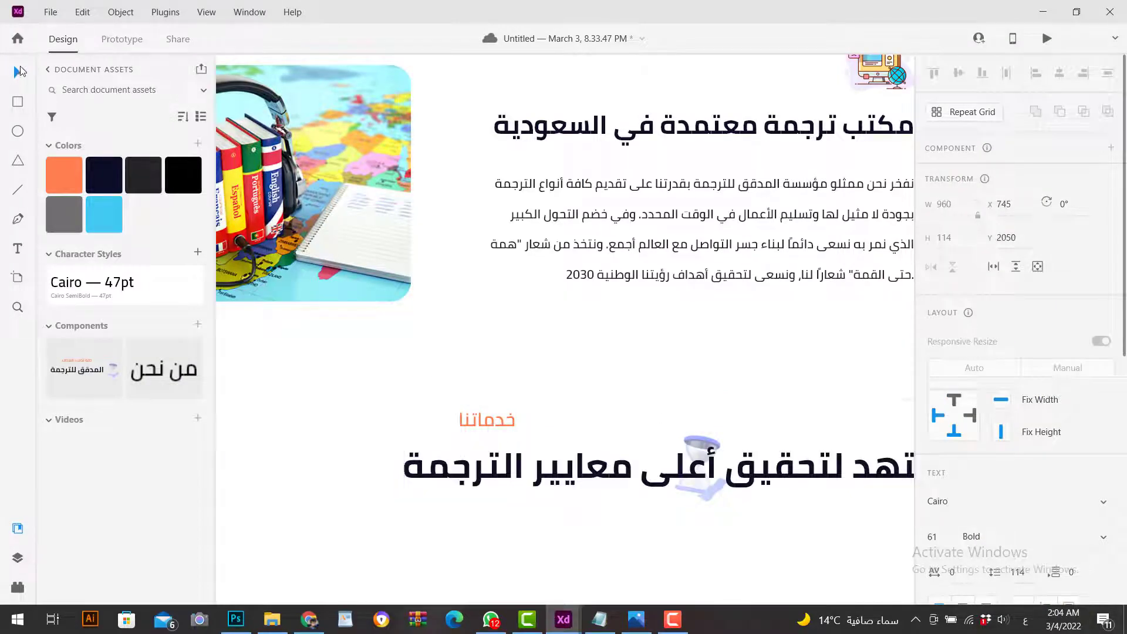
pyautogui.press('Escape')
pyautogui.hotkey('alt', 'Tab')
pyautogui.hotkey('alt', 'Tab')
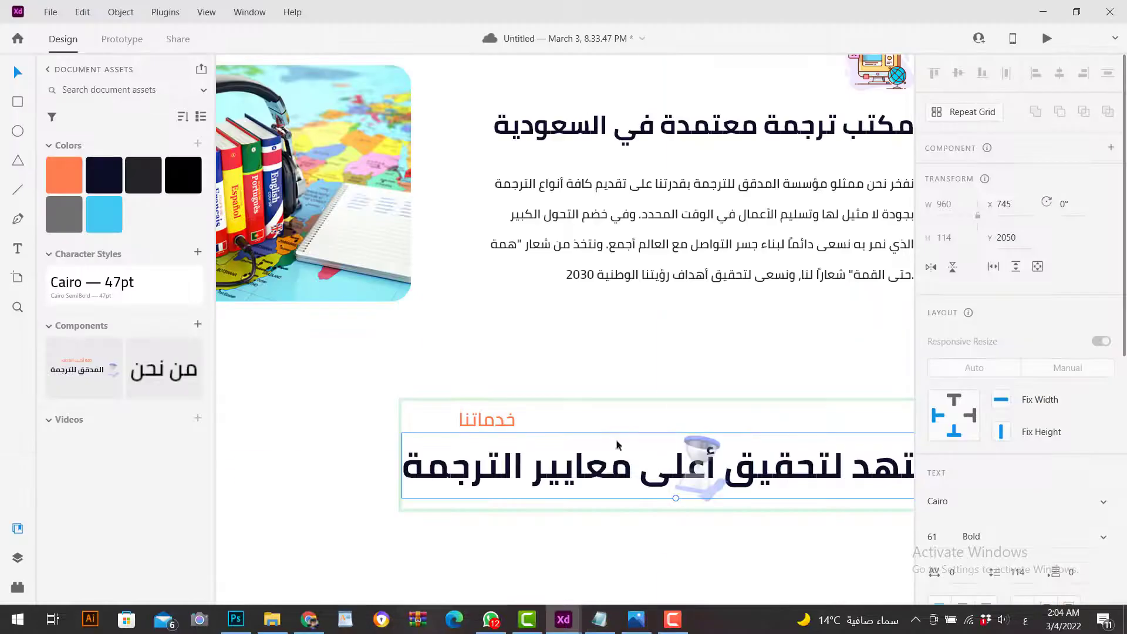
# - Rearrange the new heading so خدماتنا is centred above the title and the hourglass stands just before the title's first word
pyautogui.scroll(-3, 618, 444)
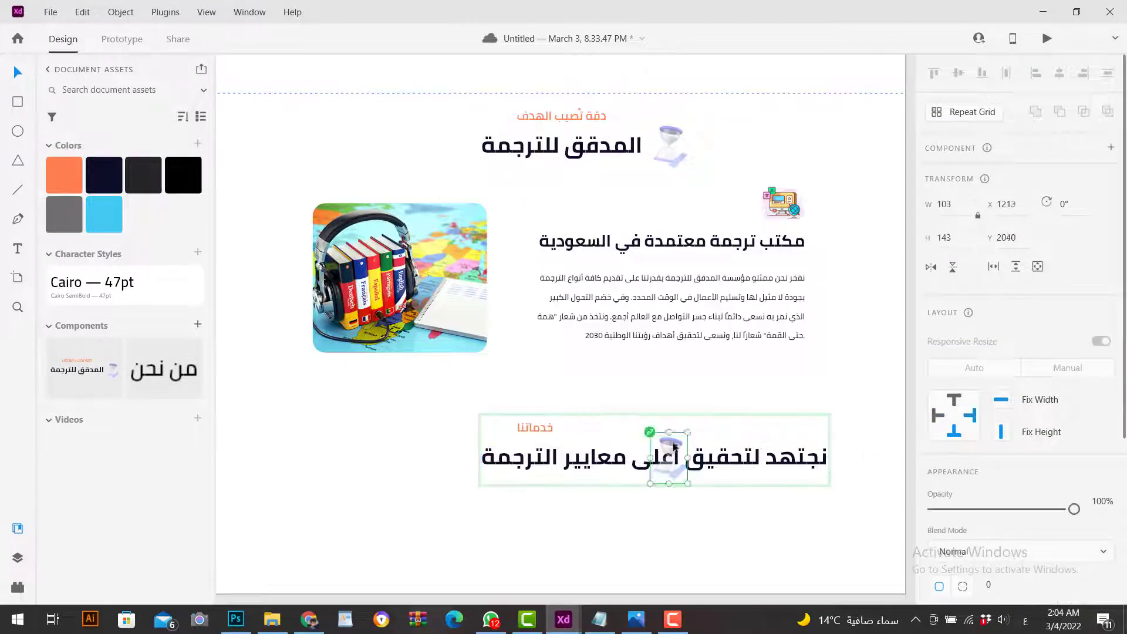
pyautogui.moveTo(669, 453); pyautogui.dragTo(560, 436)
pyautogui.click(536, 434)
pyautogui.moveTo(849, 461); pyautogui.dragTo(758, 452)
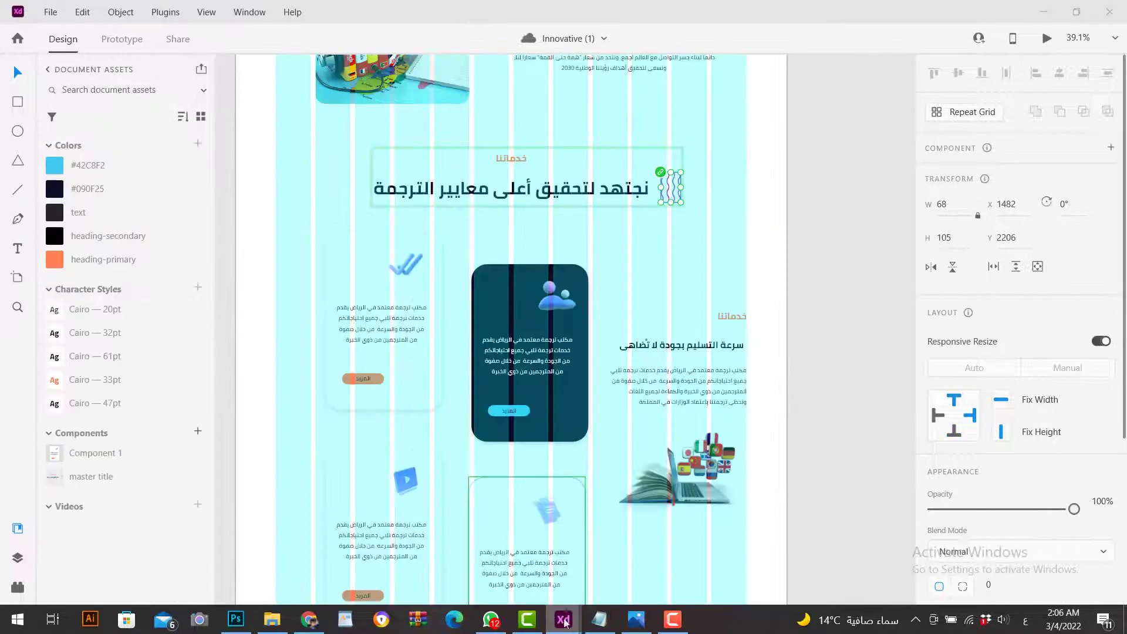
# - Return to the untitled document and replace the lower heading's hourglass with the copied purple wavy-lines icon beside the title
pyautogui.click(648, 530)
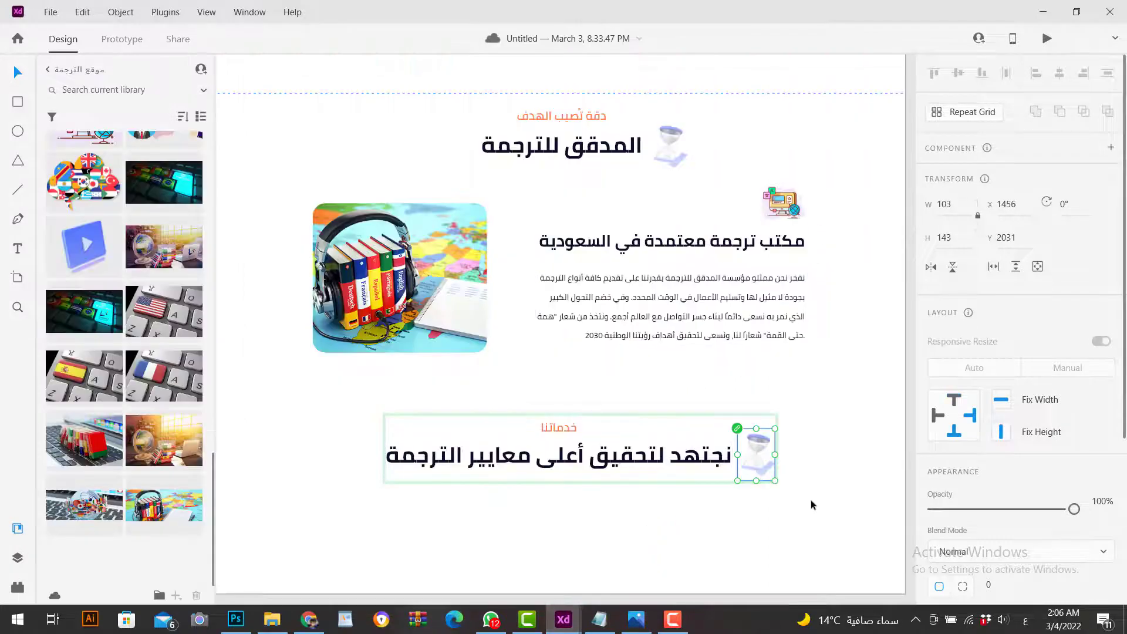
pyautogui.press('Escape')
pyautogui.press('Escape')
pyautogui.hotkey('ctrl', 'v')
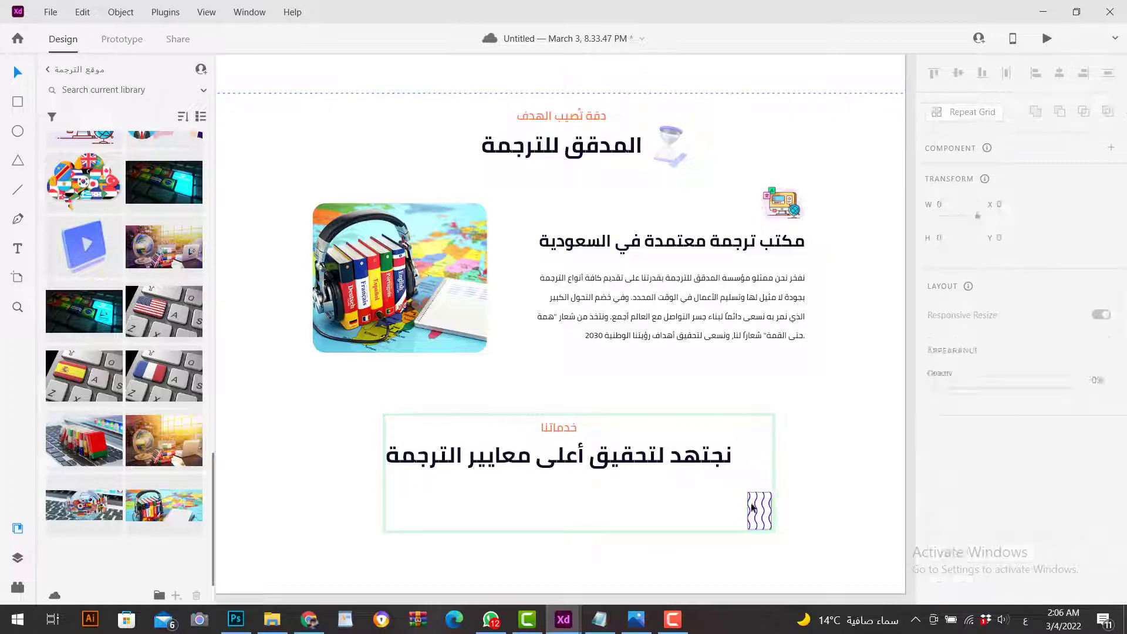
pyautogui.moveTo(758, 509); pyautogui.dragTo(757, 455)
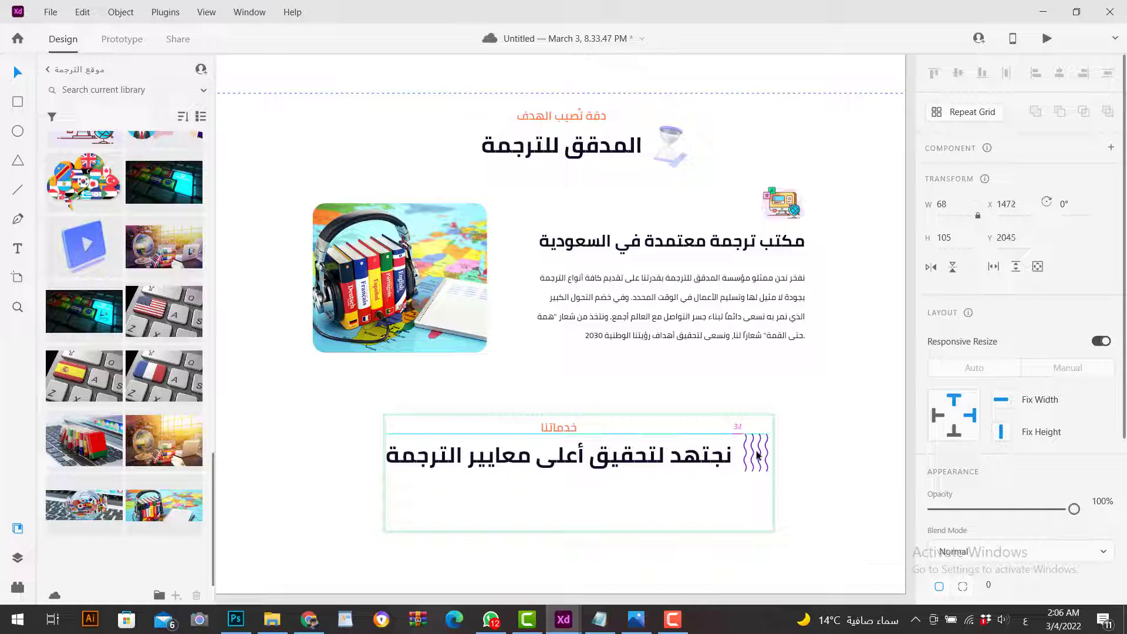
pyautogui.click(672, 523)
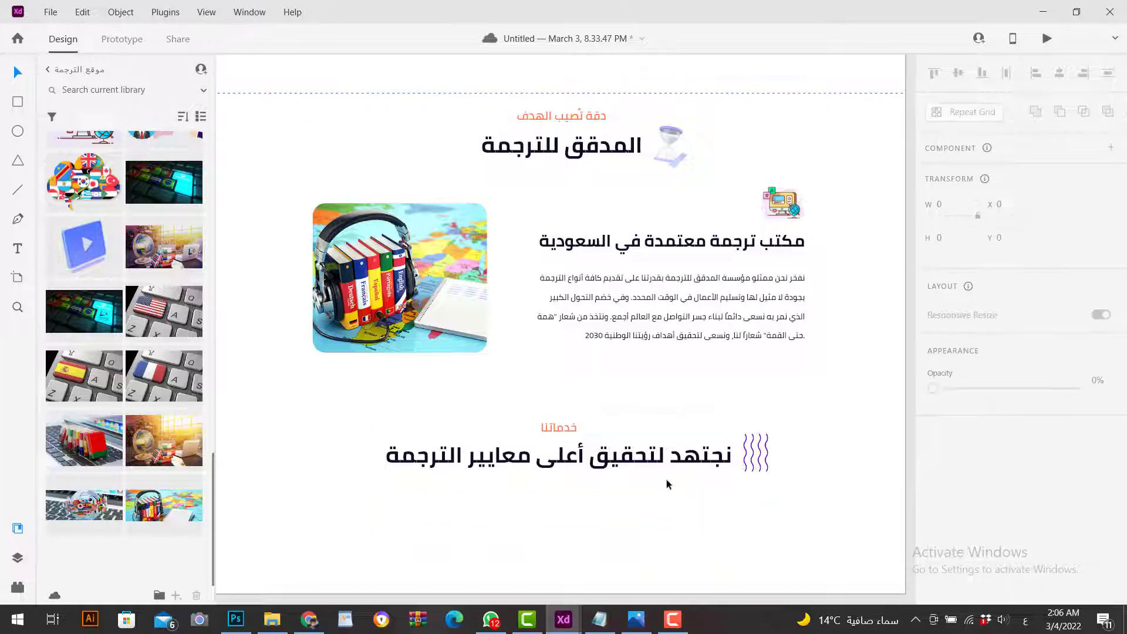
# - Extend the الصفحة الرئيسية artboard downward to a height of about 3749
pyautogui.scroll(3, 667, 480)
pyautogui.scroll(-4, 667, 479)
pyautogui.moveTo(661, 448); pyautogui.dragTo(646, 267)
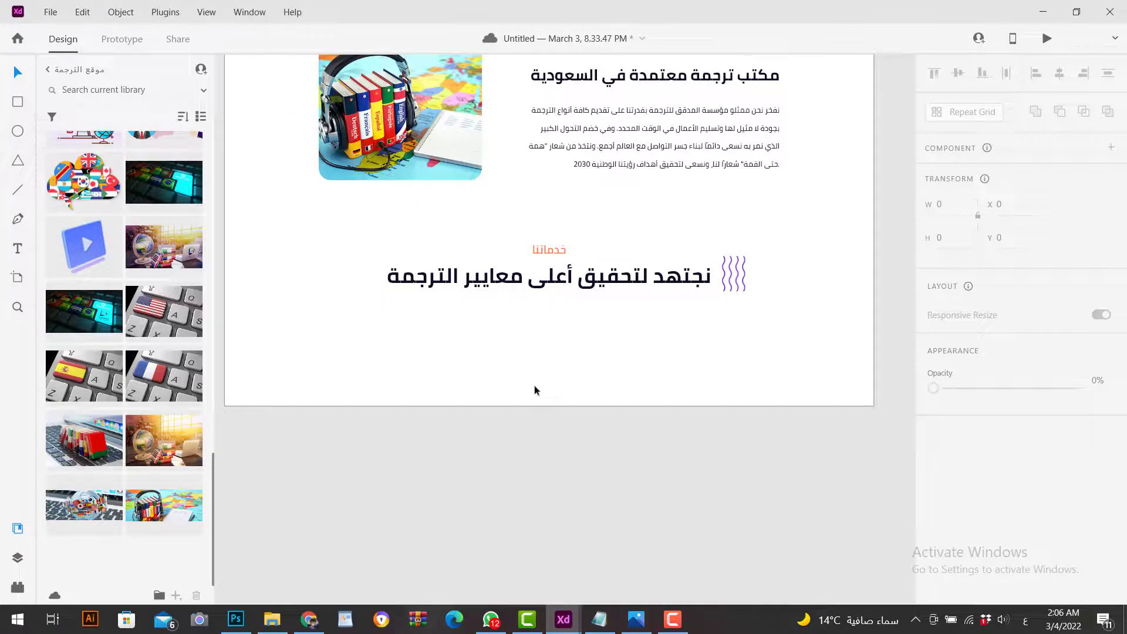
pyautogui.hotkey('ctrl', '0')
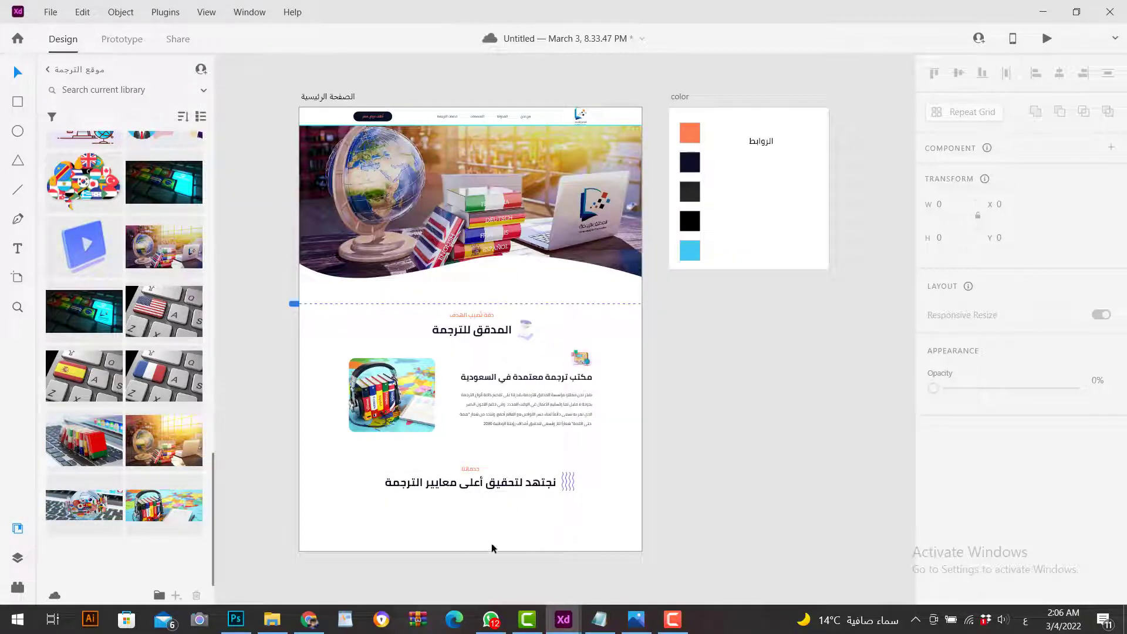
pyautogui.click(331, 97)
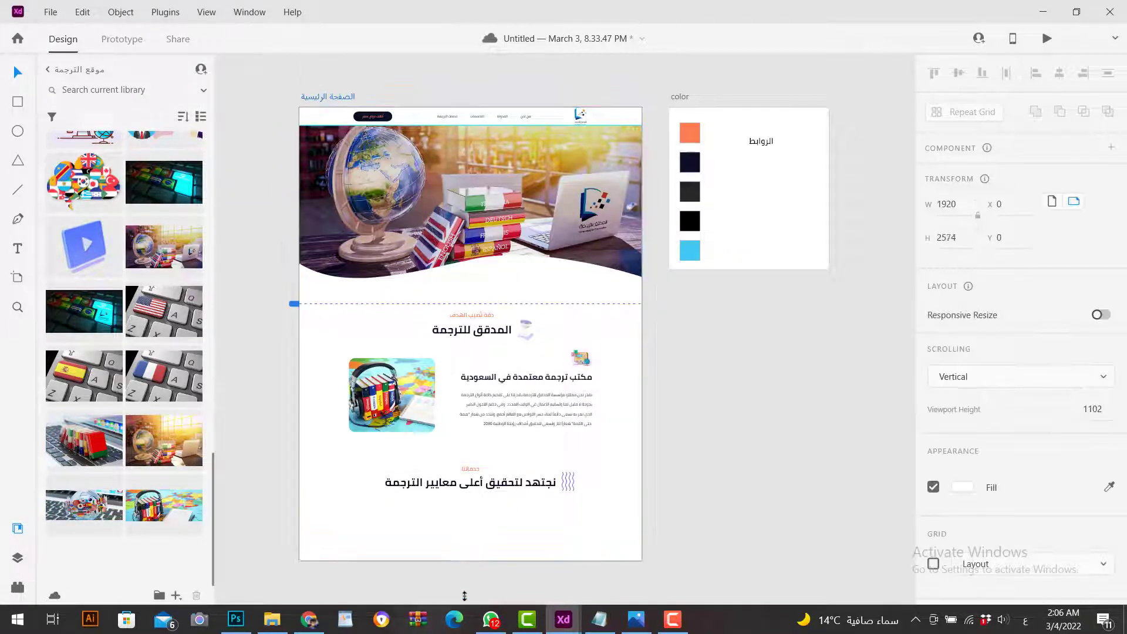
pyautogui.scroll(-3, 469, 555)
pyautogui.moveTo(468, 594); pyautogui.dragTo(471, 553)
pyautogui.click(598, 487)
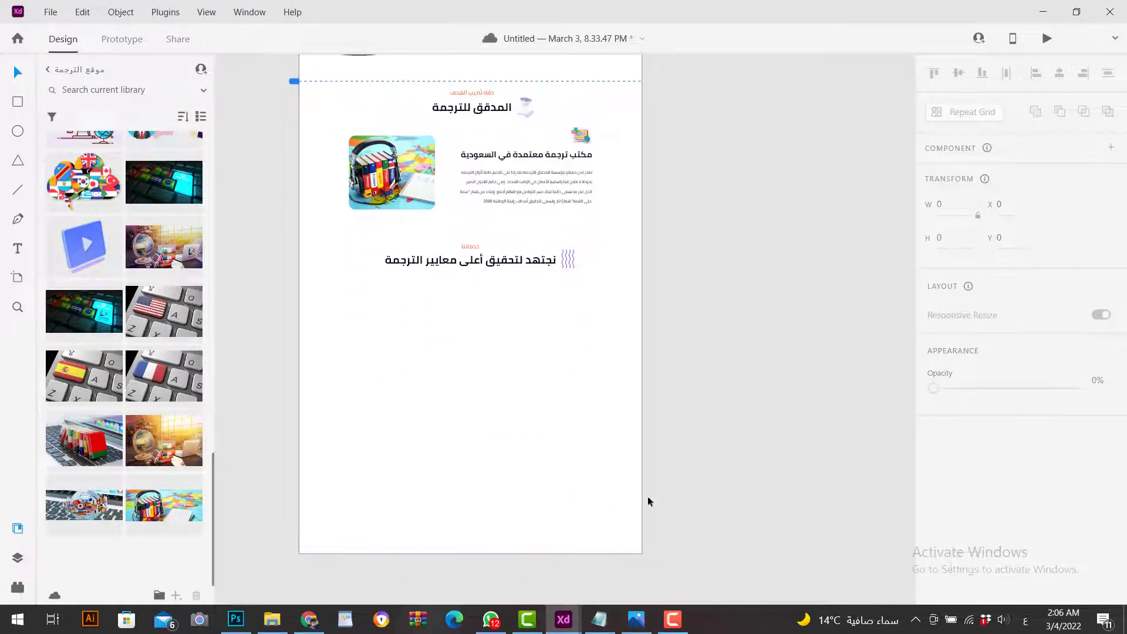
# - Show the artboard's layout grid and draw a rectangle about 398 by 740 across three columns below the services heading
pyautogui.click(618, 496)
pyautogui.click(933, 564)
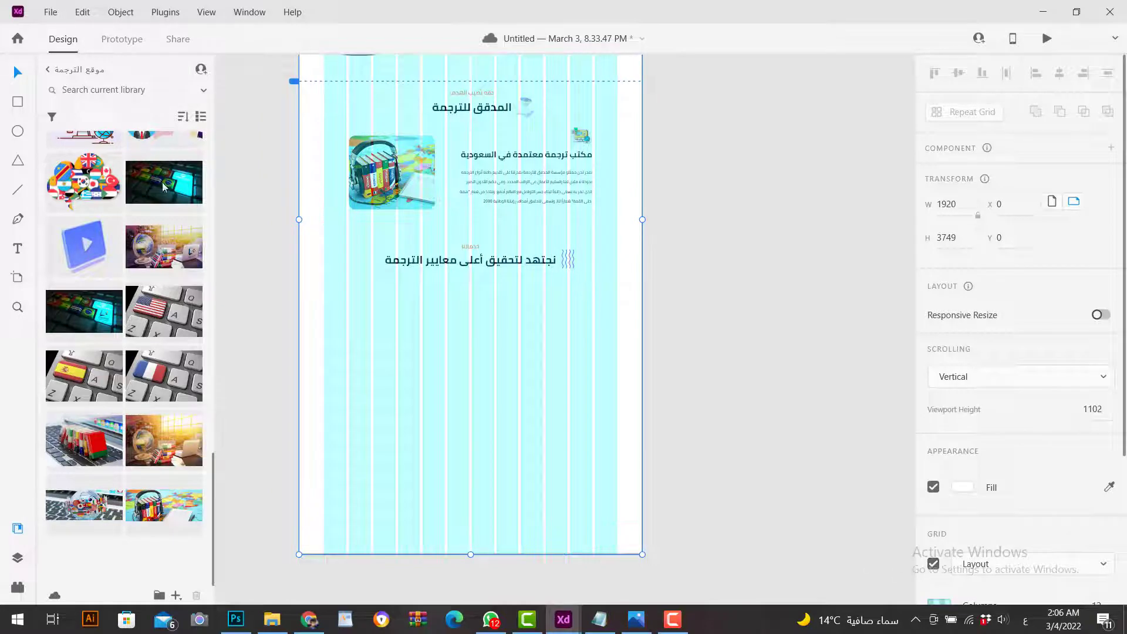
pyautogui.click(19, 104)
pyautogui.moveTo(350, 297); pyautogui.dragTo(417, 429)
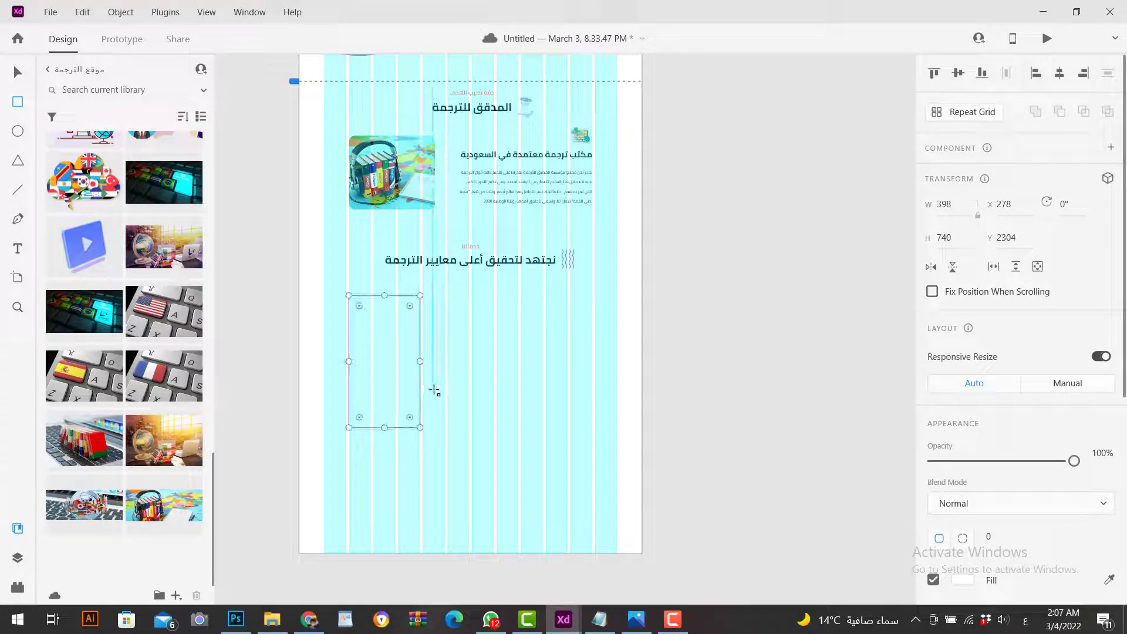
# - Round all corners of the new rectangle to a radius of about 37
pyautogui.scroll(3, 433, 382)
pyautogui.hotkey('ctrl', 'shift', "'")
pyautogui.moveTo(431, 277); pyautogui.dragTo(614, 264)
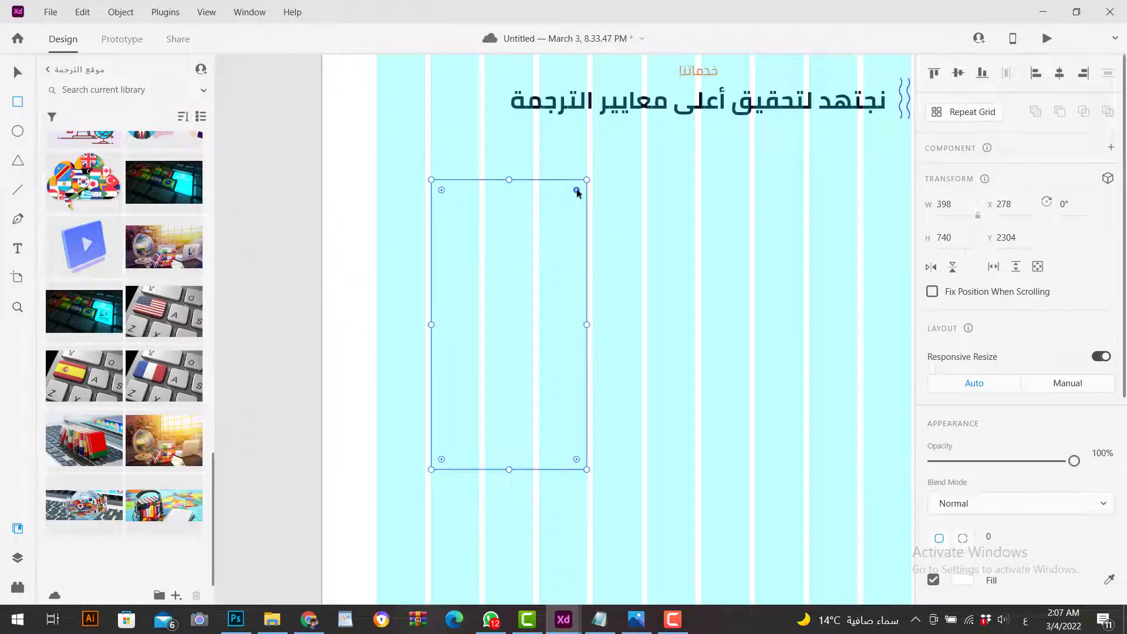
pyautogui.moveTo(576, 191); pyautogui.dragTo(576, 198)
# - Toggle the rectangle's border off and on, and hide the artboard's layout grid
pyautogui.scroll(-3, 968, 563)
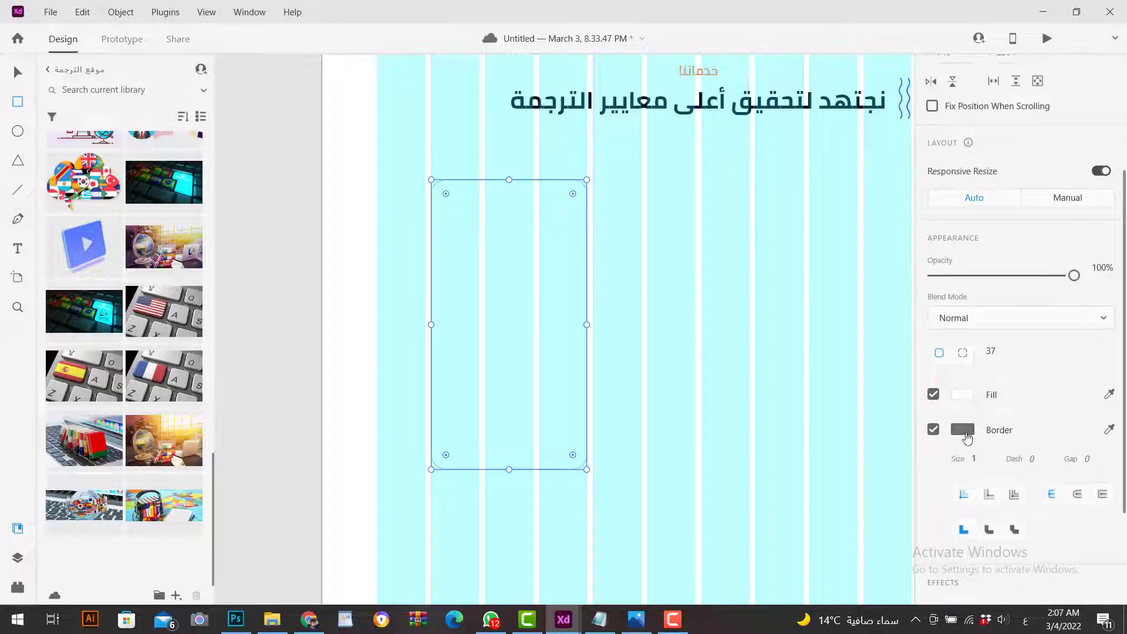
pyautogui.click(933, 430)
pyautogui.click(934, 430)
pyautogui.click(18, 71)
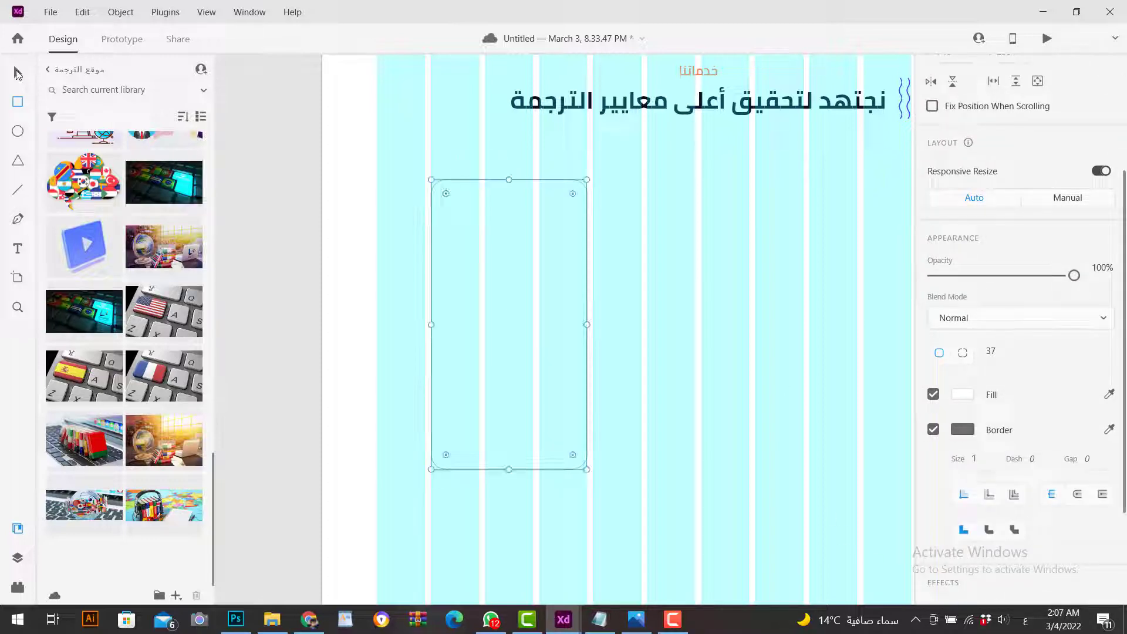
pyautogui.click(344, 423)
pyautogui.click(933, 564)
# - Remove the border from the rounded rectangle below the services heading
pyautogui.click(559, 386)
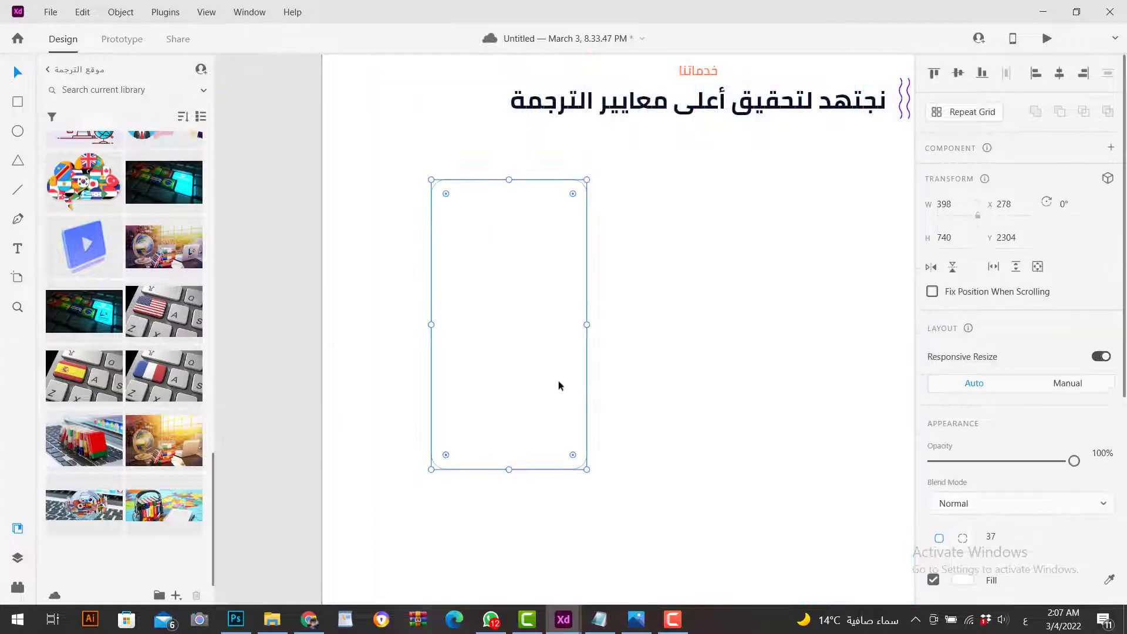
pyautogui.scroll(-3, 941, 578)
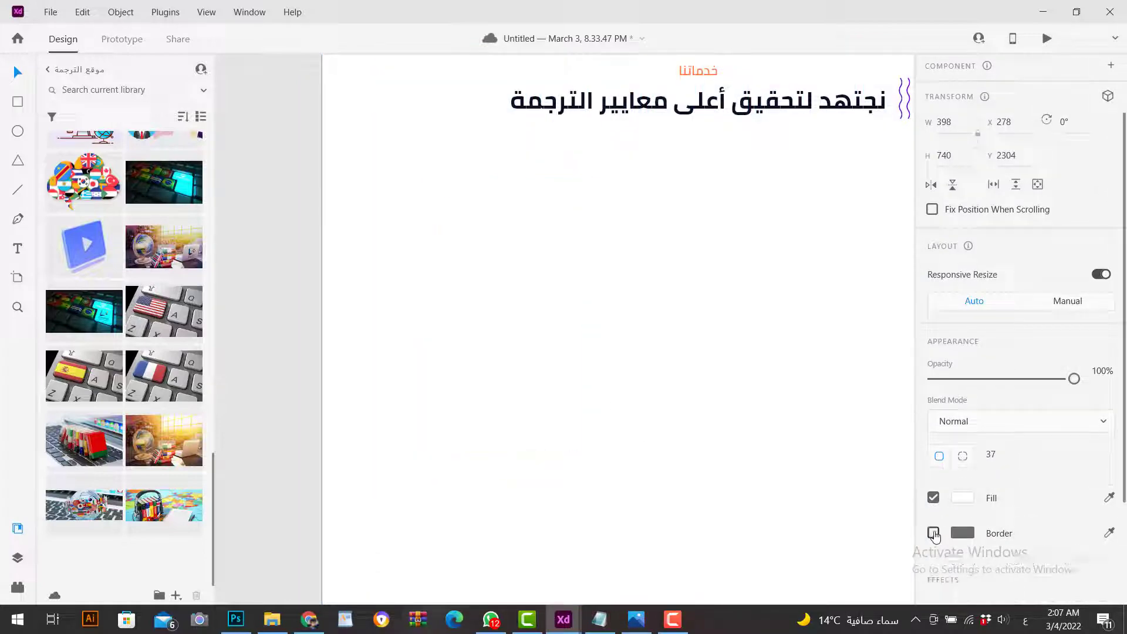
pyautogui.scroll(-4, 1041, 500)
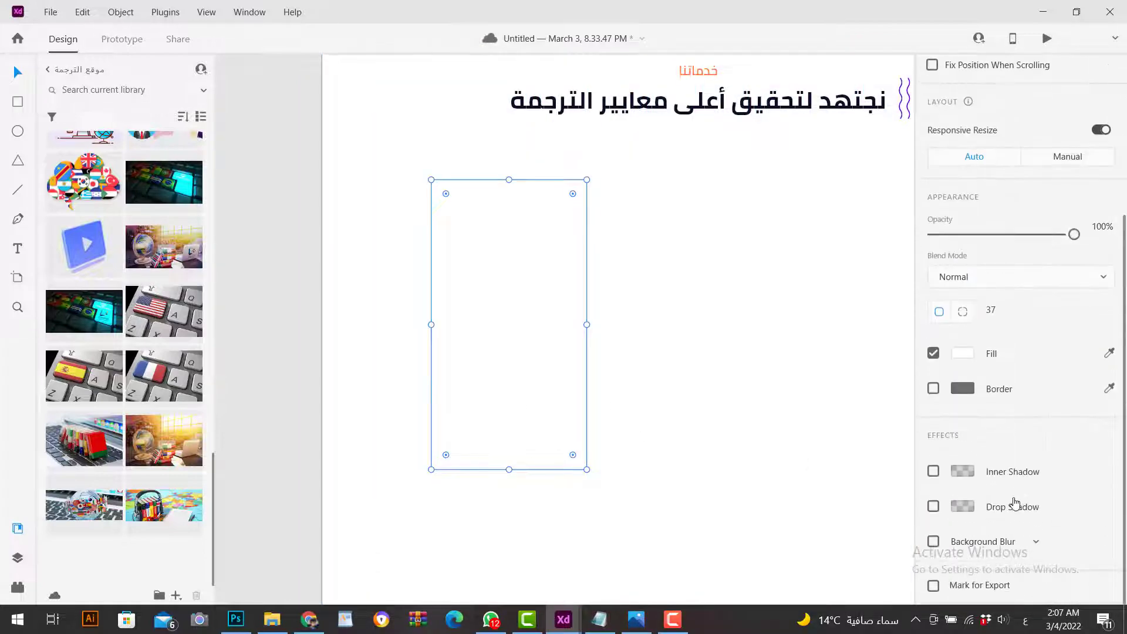
# - Add a drop shadow to the rounded rectangle, with an X offset of 2 and a Y offset of 5
pyautogui.click(933, 506)
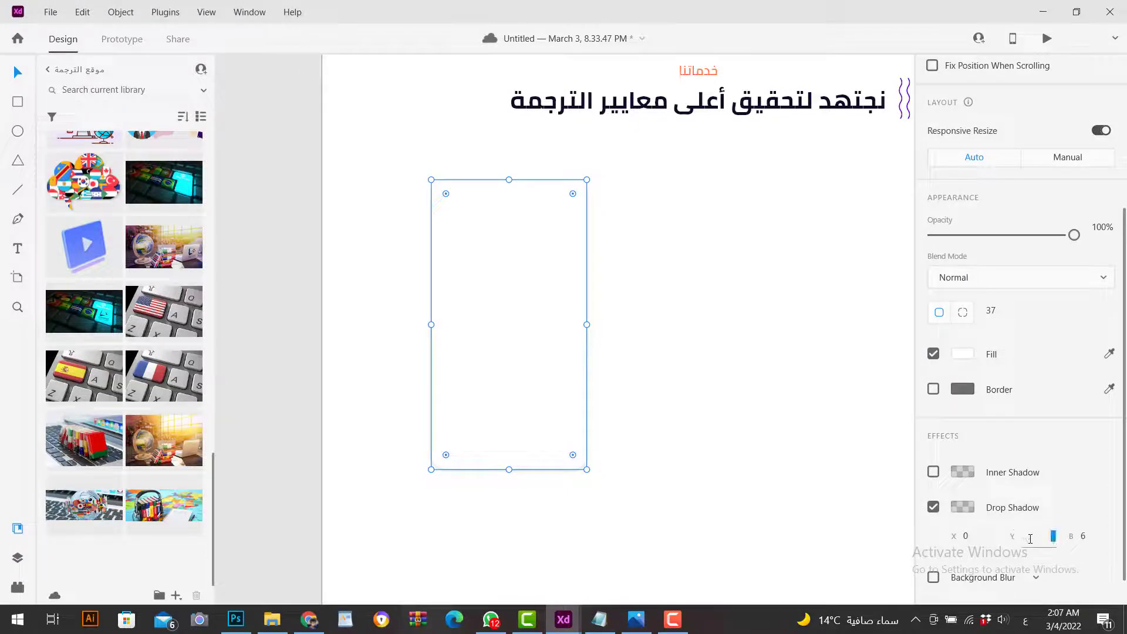
pyautogui.press('Tab')
pyautogui.click(505, 518)
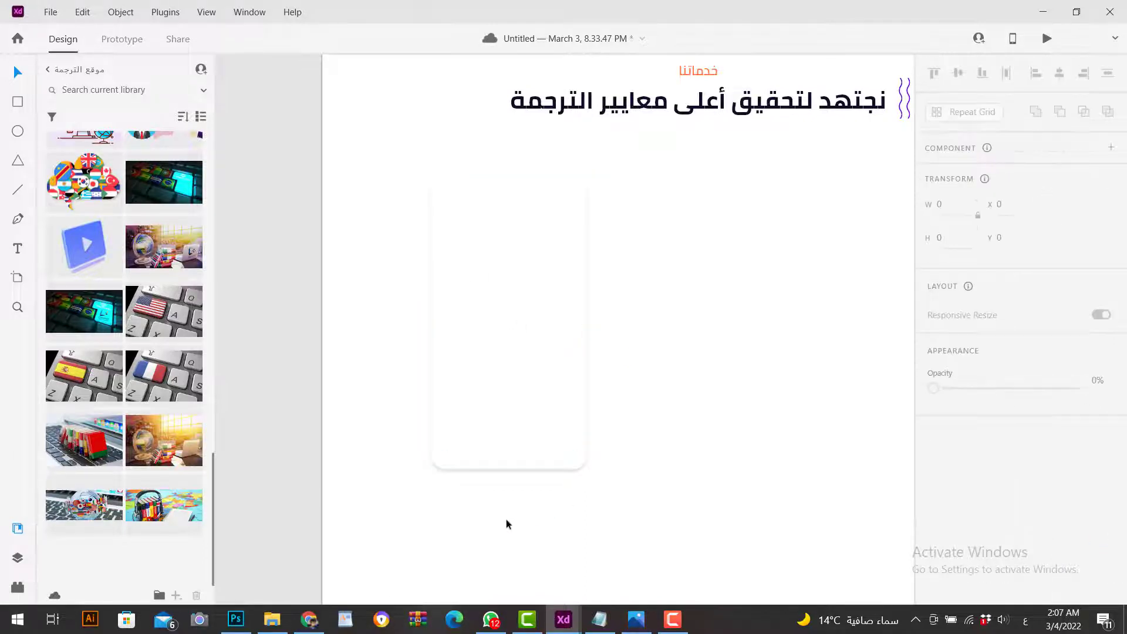
pyautogui.click(529, 424)
pyautogui.click(981, 502)
pyautogui.press('Return')
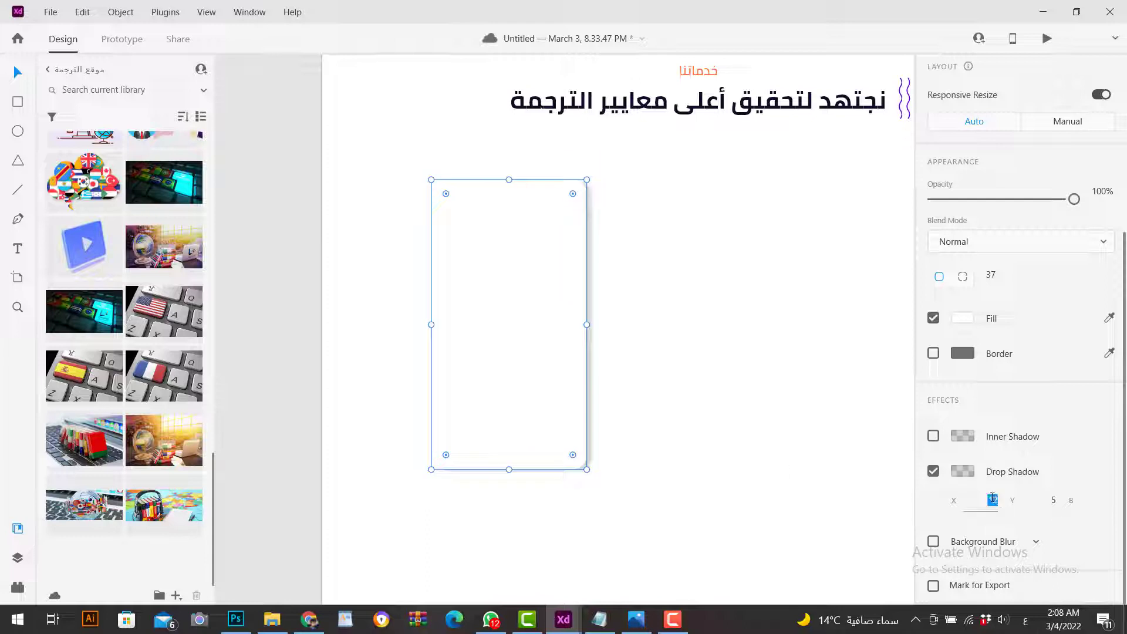
pyautogui.write('2')
pyautogui.press('Tab')
pyautogui.press('Escape')
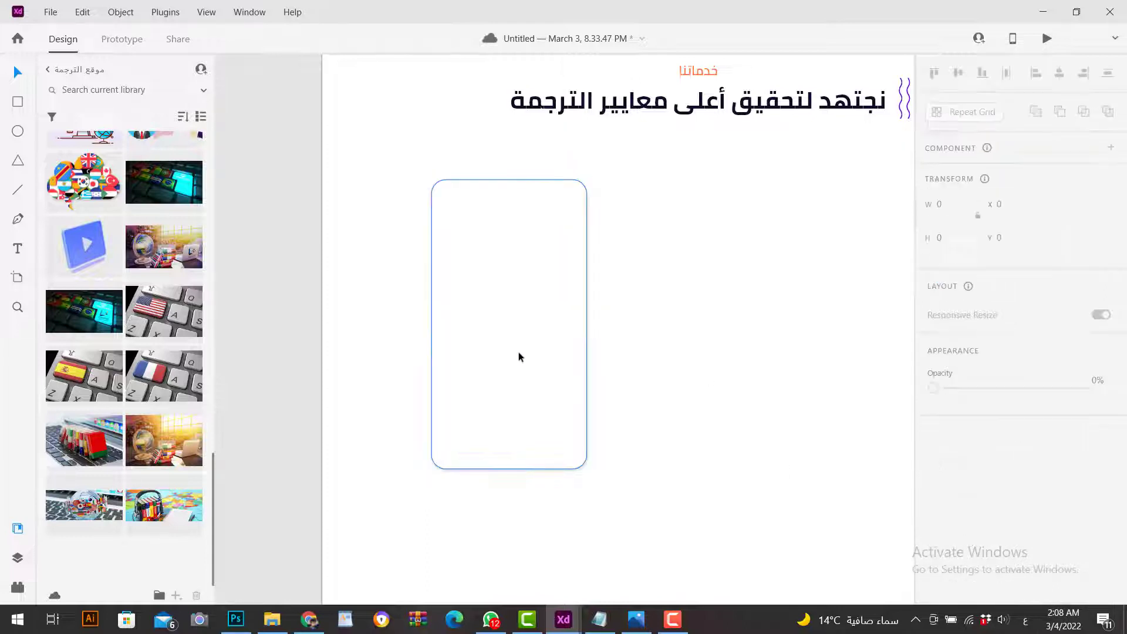
# - Place the blue double check mark image from the library inside the upper part of the rounded card
pyautogui.click(520, 354)
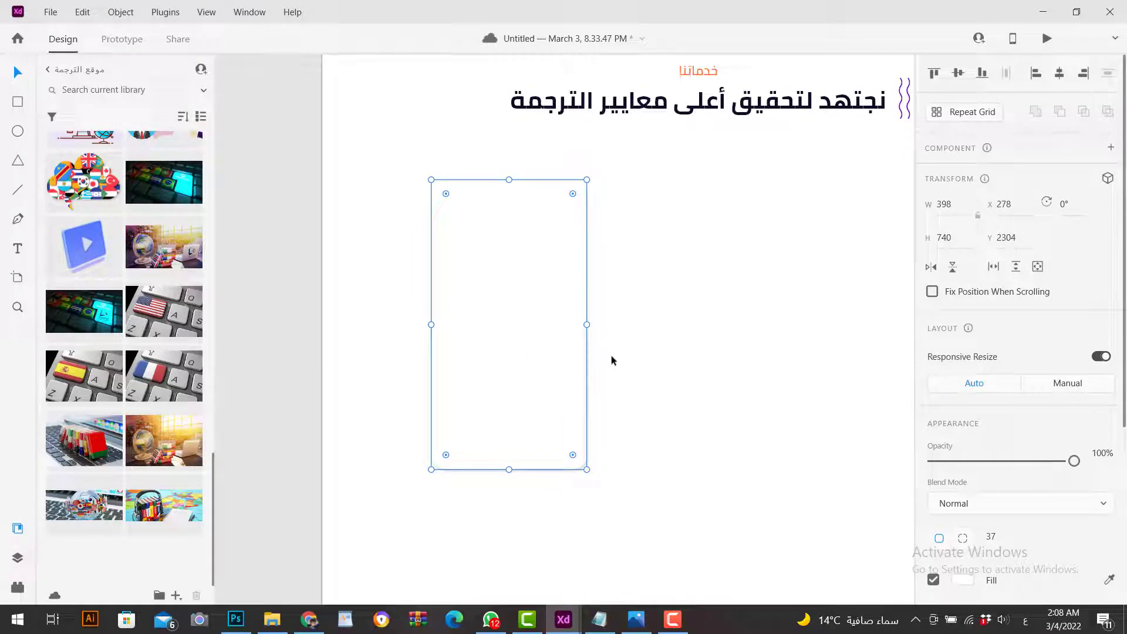
pyautogui.scroll(10, 111, 388)
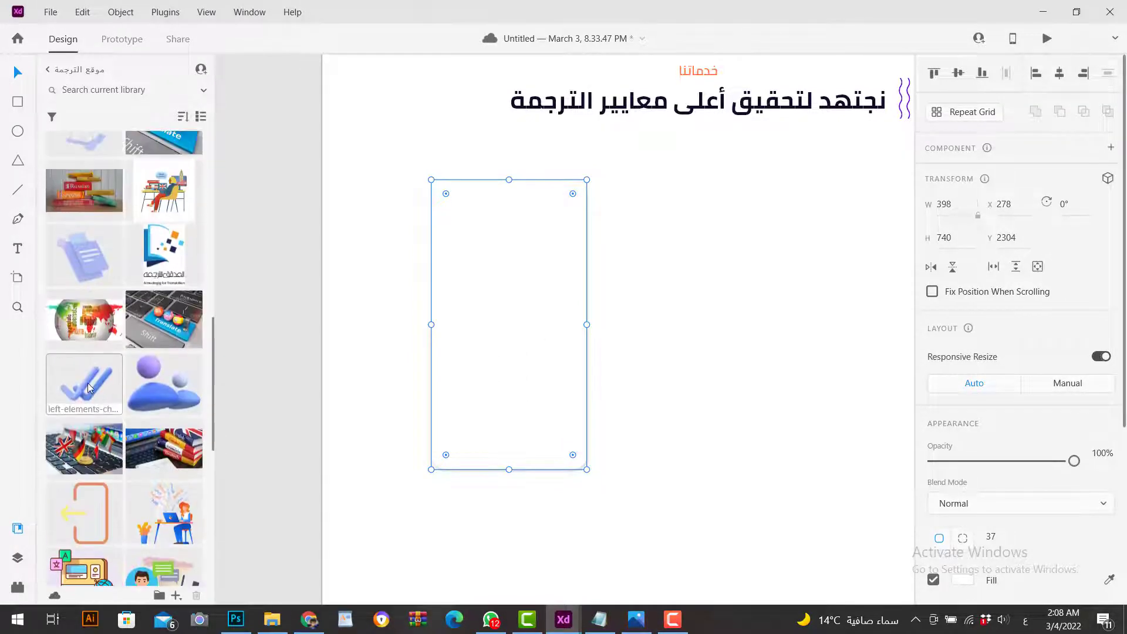
pyautogui.moveTo(106, 387); pyautogui.dragTo(529, 241)
# - Copy the section-2 paragraph beginning "مكتب ترجمة معتمد" from Notepad and paste it into an area text box about 356 wide inside the card
pyautogui.click(599, 619)
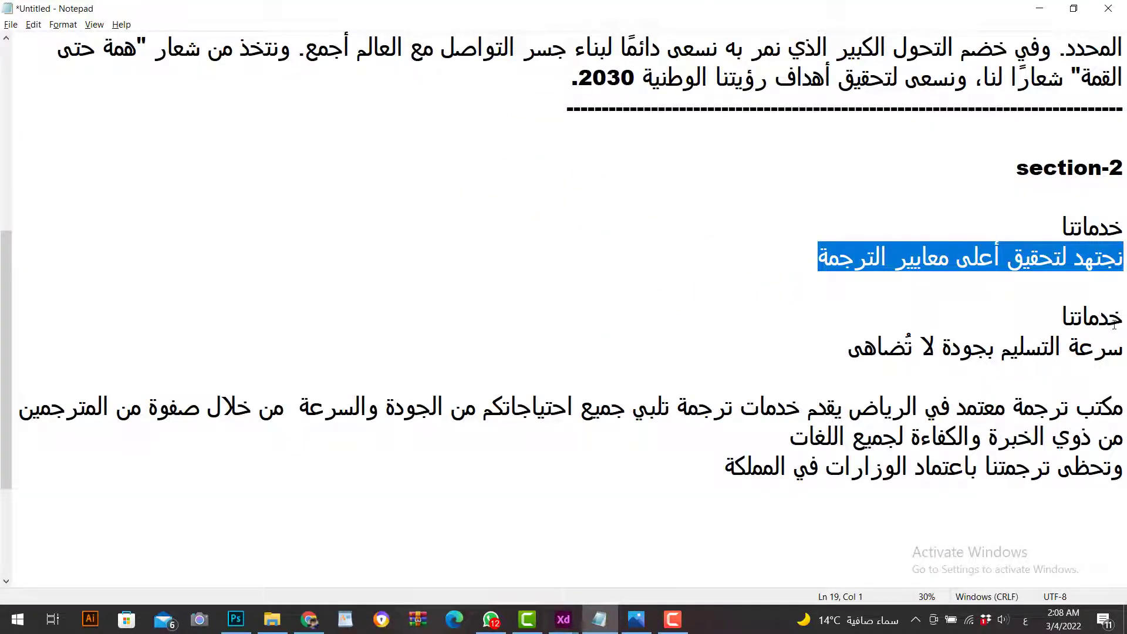
pyautogui.moveTo(1121, 406); pyautogui.dragTo(783, 461)
pyautogui.hotkey('alt', 'Tab')
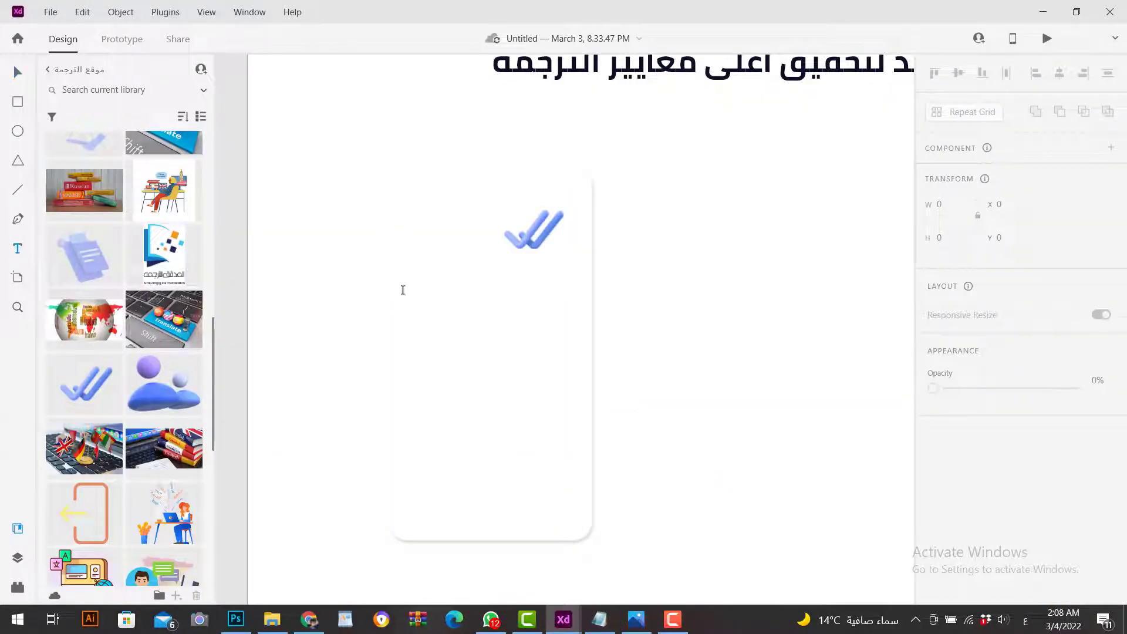
pyautogui.moveTo(402, 290); pyautogui.dragTo(584, 443)
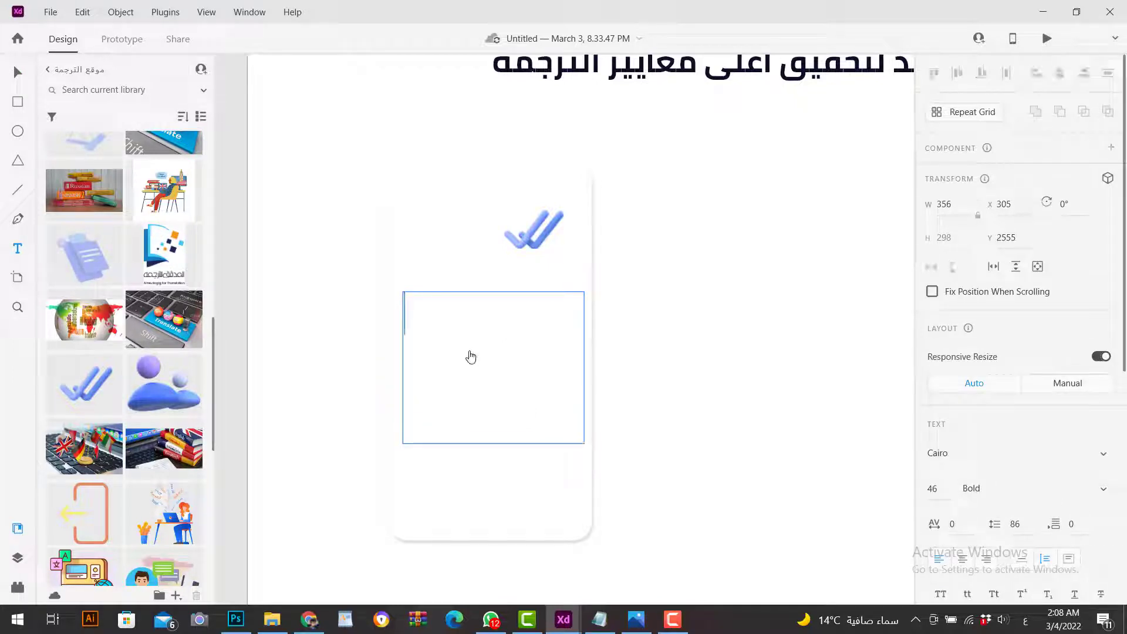
pyautogui.hotkey('ctrl', 'v')
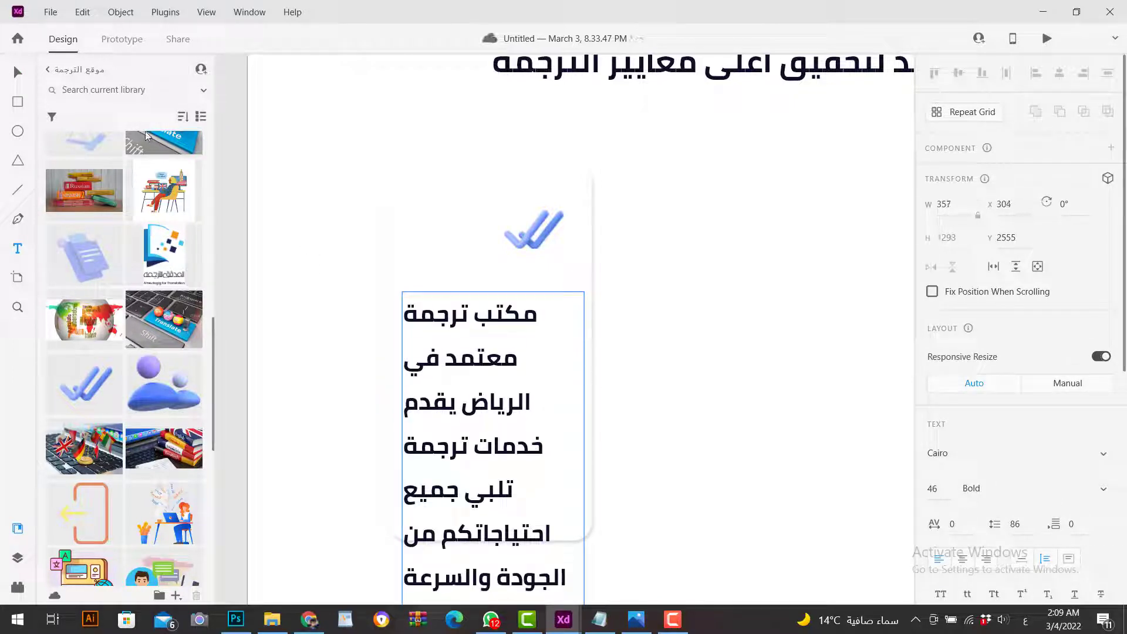
pyautogui.click(18, 74)
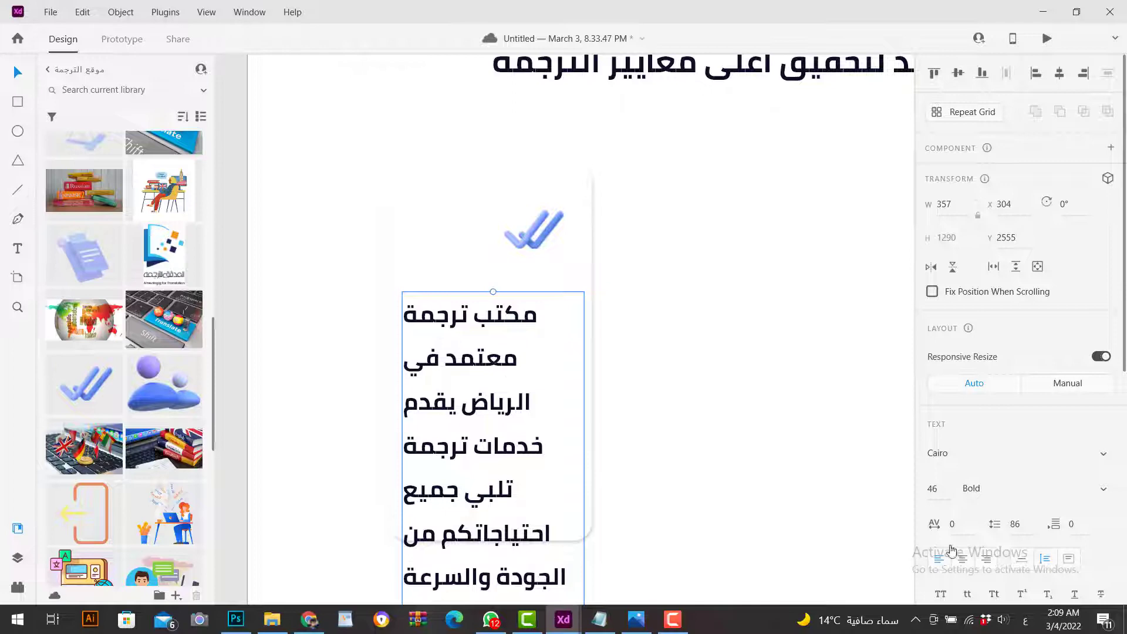
# - Set the pasted paragraph's font size to 18 and align it to the right
pyautogui.click(937, 490)
pyautogui.write('18')
pyautogui.press('Return')
pyautogui.scroll(-2, 991, 545)
pyautogui.click(986, 437)
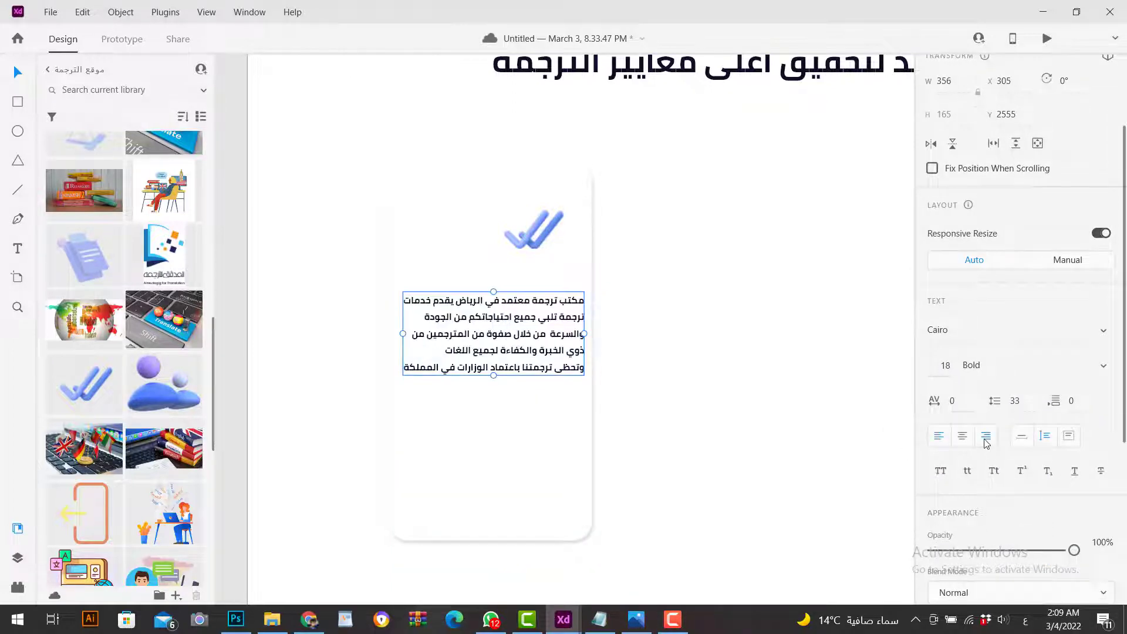
# - Extend the paragraph's text box slightly to about 172 high and move it further down the card
pyautogui.moveTo(494, 375)
pyautogui.mouseDown()
pyautogui.moveTo(497, 392)
pyautogui.moveTo(495, 379)
pyautogui.mouseUp()
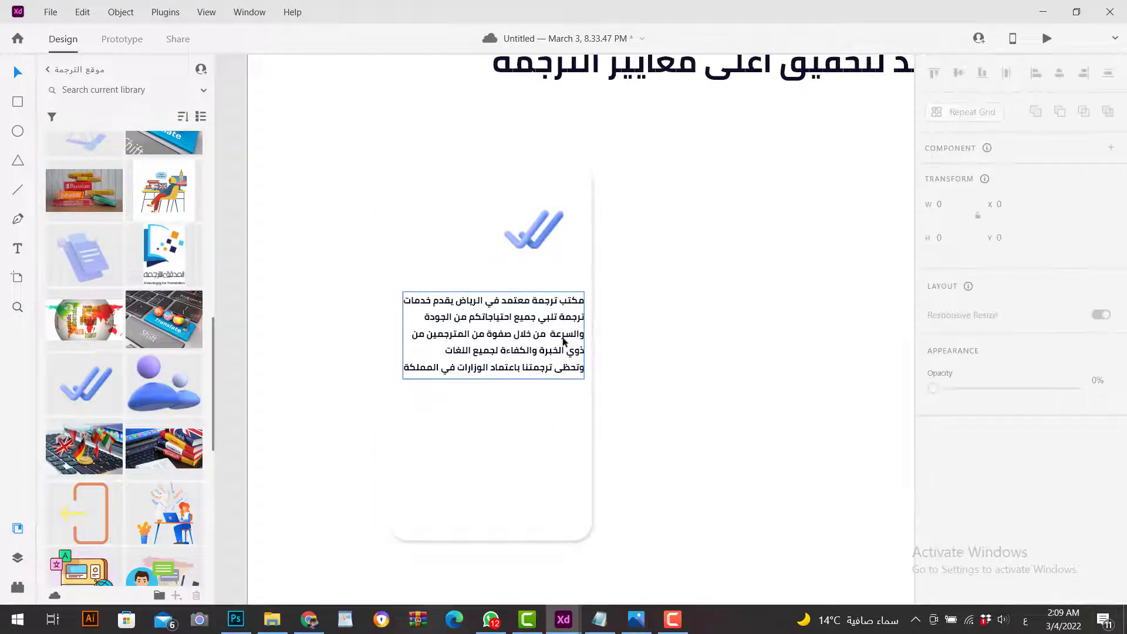
pyautogui.moveTo(561, 336); pyautogui.dragTo(557, 366)
pyautogui.scroll(-1, 564, 382)
pyautogui.click(567, 396)
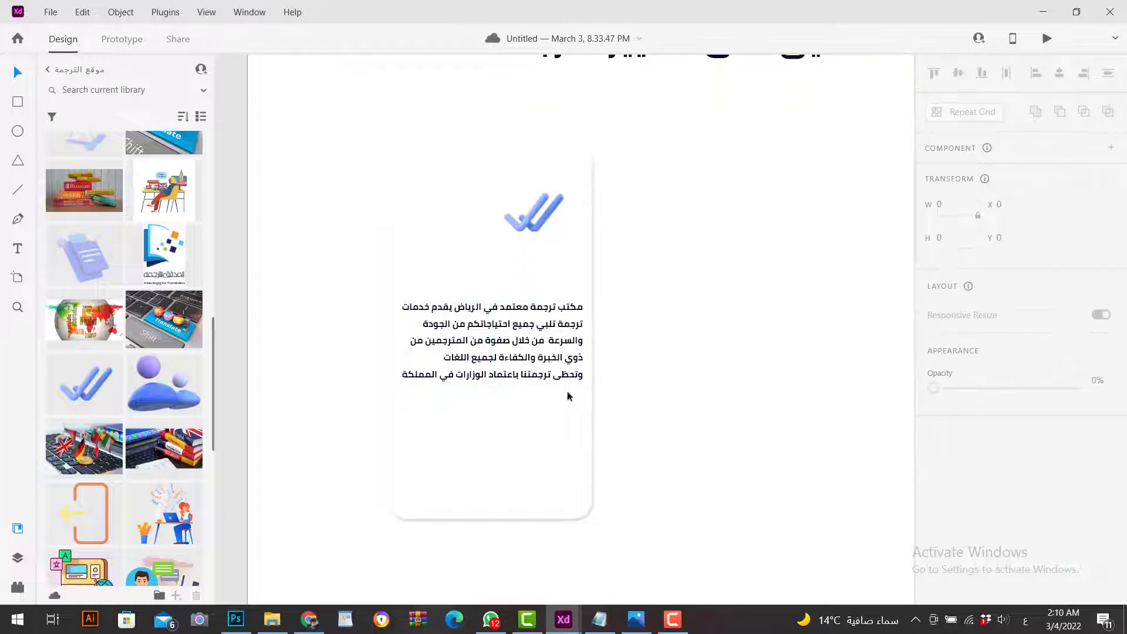
# - Draw a button rectangle about 164 by 43 with corner radius 22 below the paragraph and fill it with the orange document color
pyautogui.click(18, 102)
pyautogui.moveTo(416, 443); pyautogui.dragTo(488, 452)
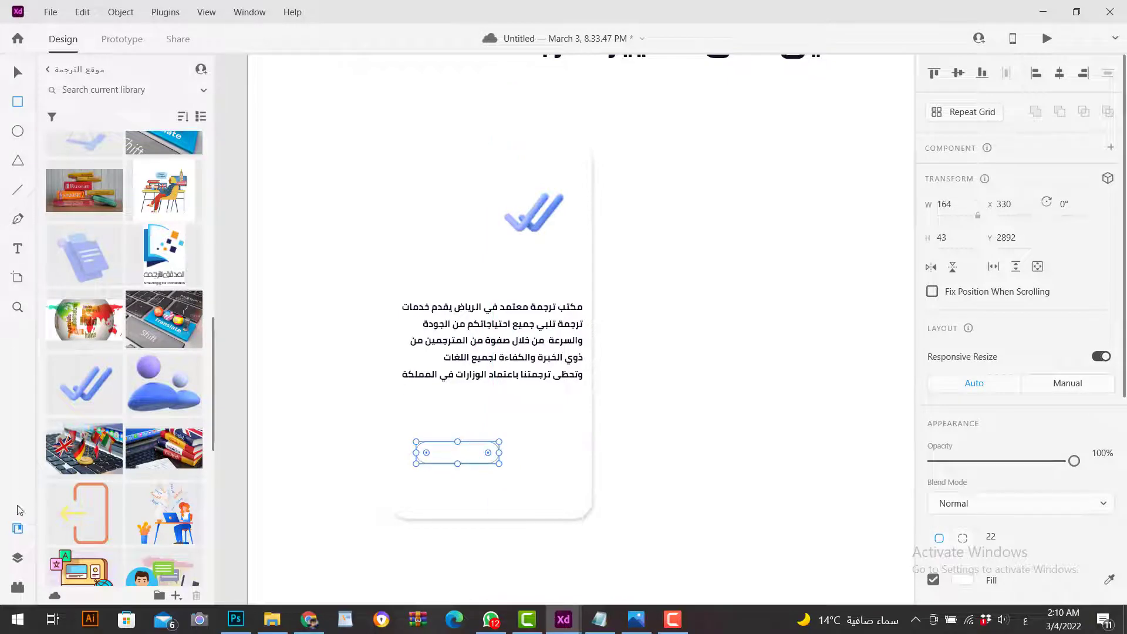
pyautogui.click(85, 71)
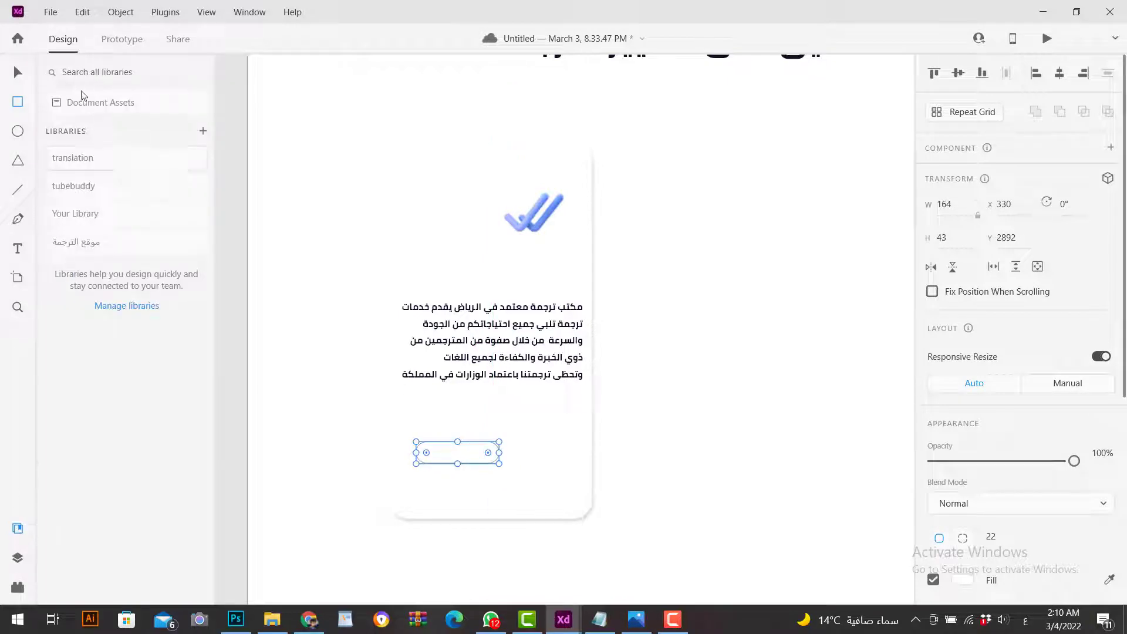
pyautogui.click(84, 100)
pyautogui.click(66, 174)
pyautogui.click(17, 72)
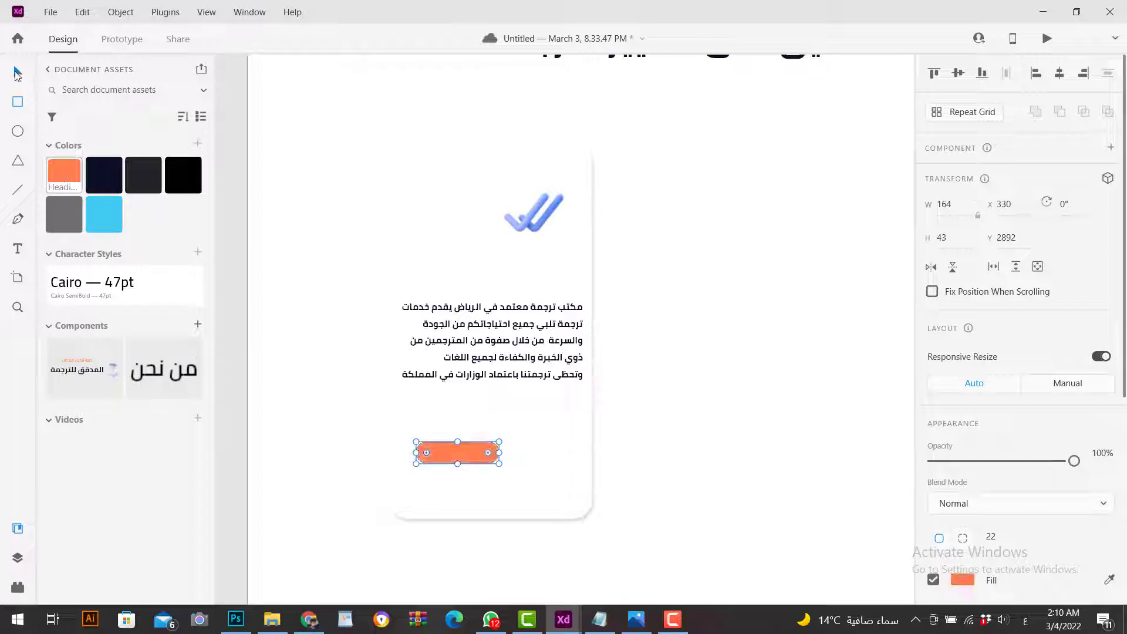
# - Add the text "المزيد" beside the orange button and move it onto the button's centre
pyautogui.click(542, 454)
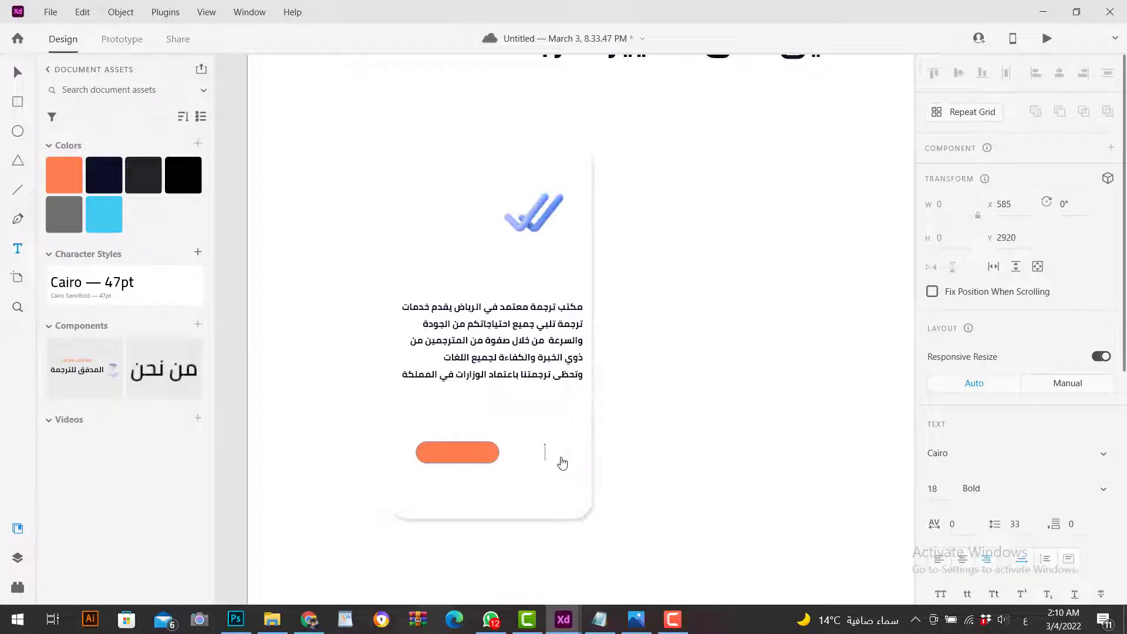
pyautogui.write('المزيد')
pyautogui.click(18, 73)
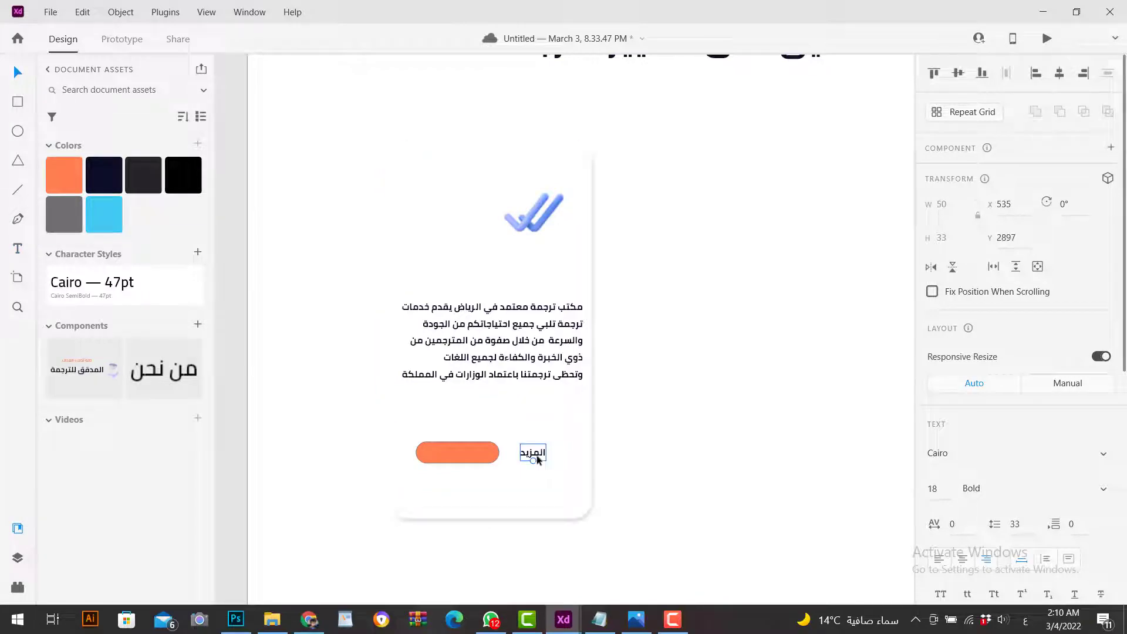
pyautogui.moveTo(533, 453); pyautogui.dragTo(460, 457)
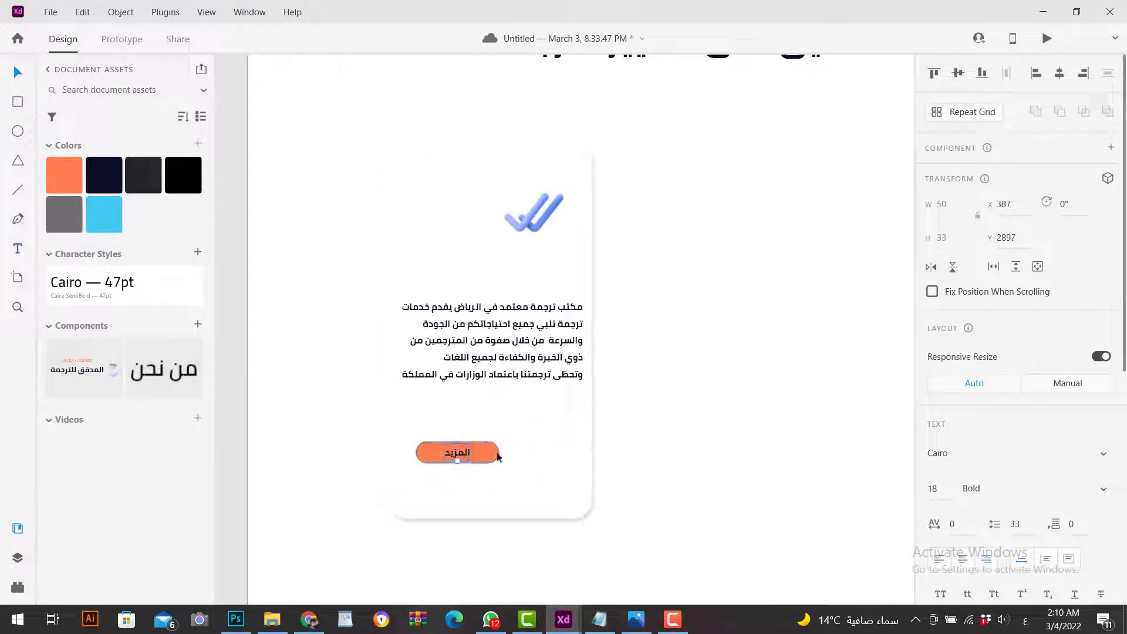
# - Remove the border from the orange button
pyautogui.scroll(5, 487, 458)
pyautogui.scroll(-2, 490, 461)
pyautogui.hscroll(-1, 489, 461)
pyautogui.click(544, 397)
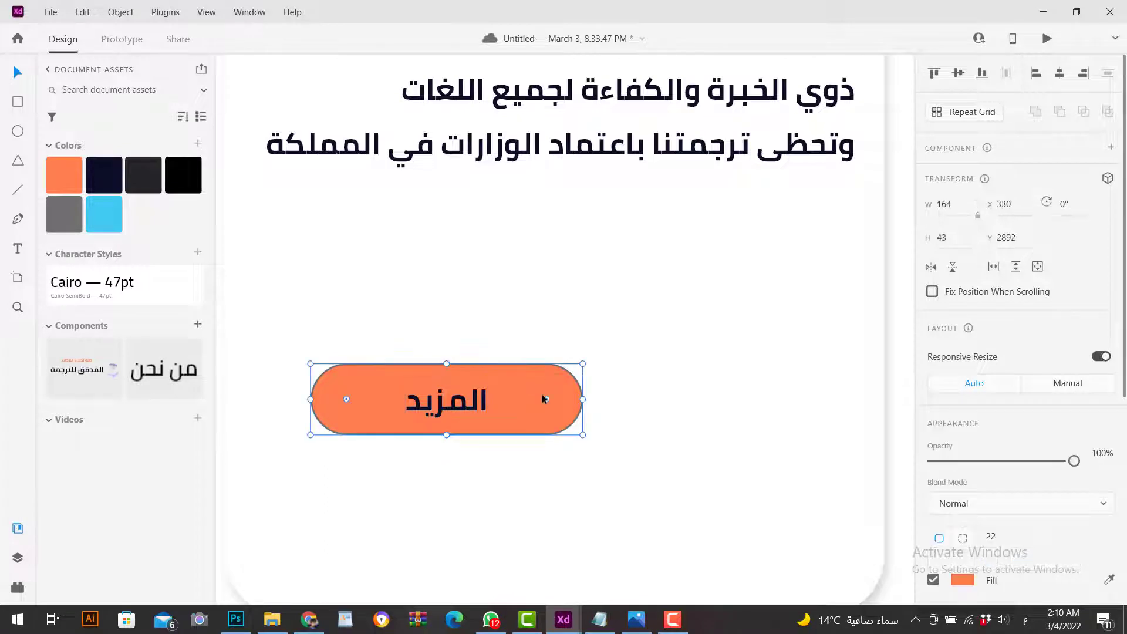
pyautogui.scroll(-2, 919, 536)
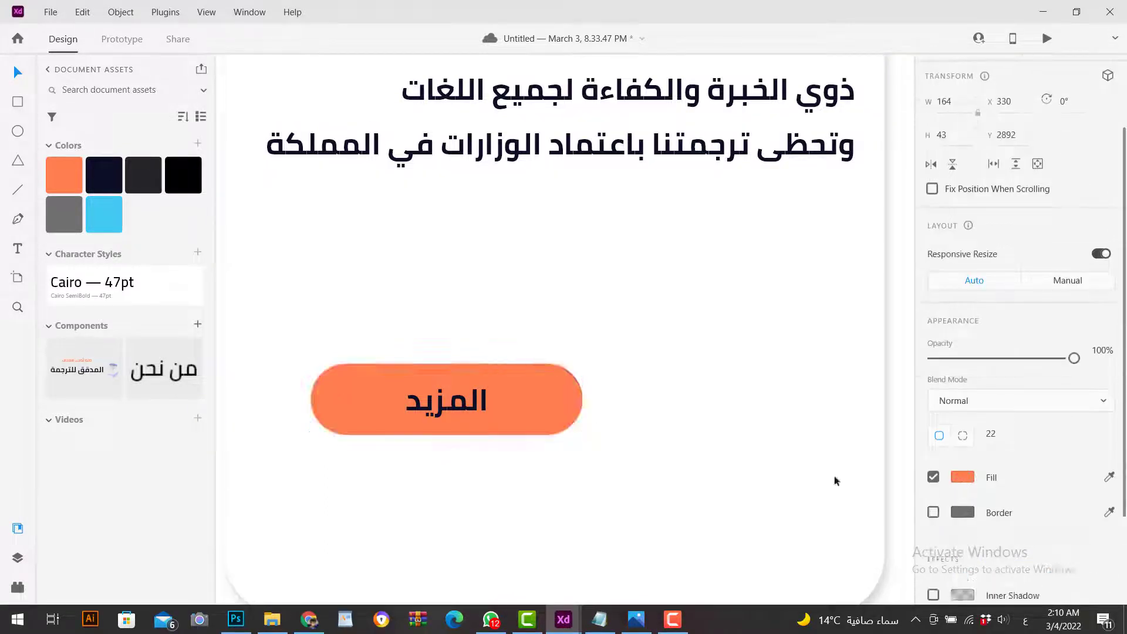
# - Adjust the "المزيد" label's vertical position on the orange button to about Y 2895
pyautogui.click(462, 410)
pyautogui.scroll(-3, 504, 414)
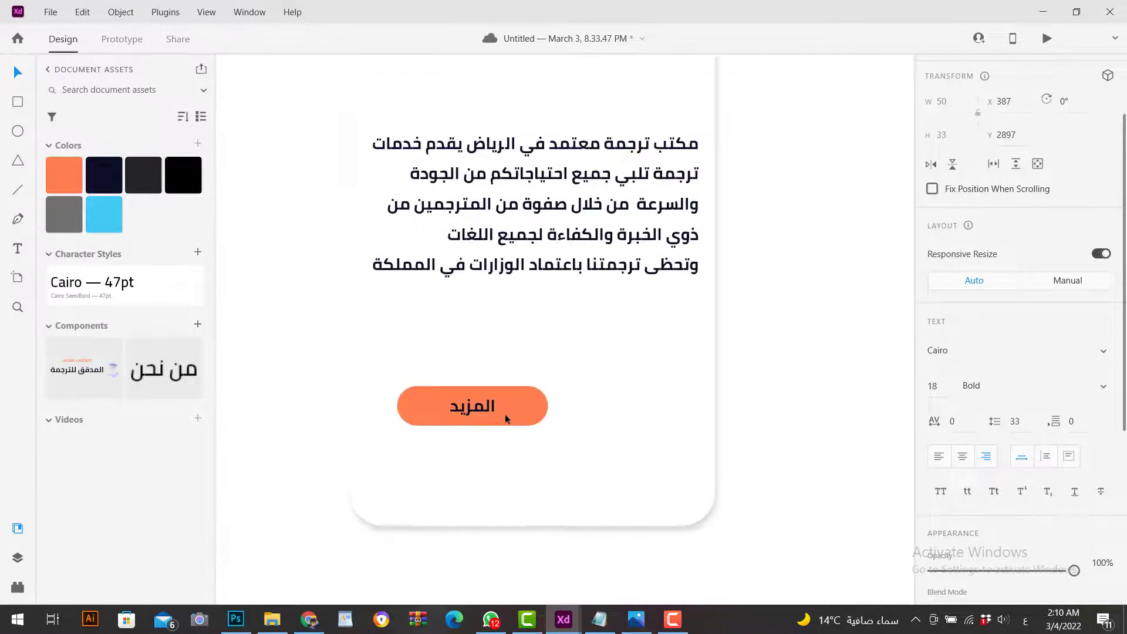
pyautogui.scroll(-1, 503, 405)
pyautogui.scroll(-2, 502, 396)
pyautogui.moveTo(483, 383); pyautogui.dragTo(483, 382)
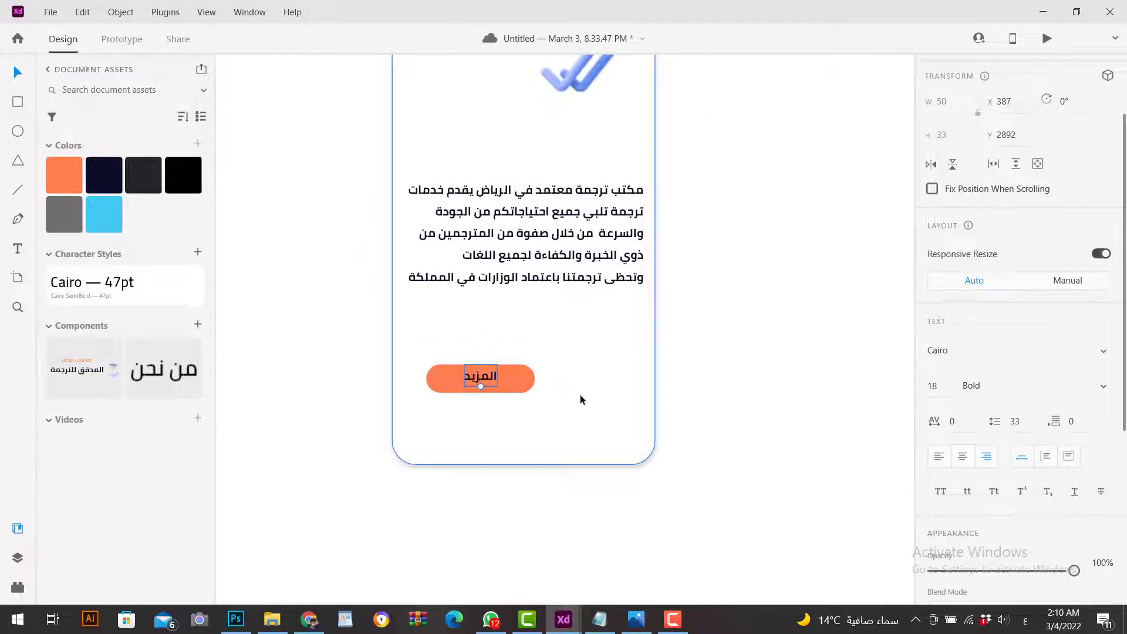
pyautogui.scroll(1, 445, 409)
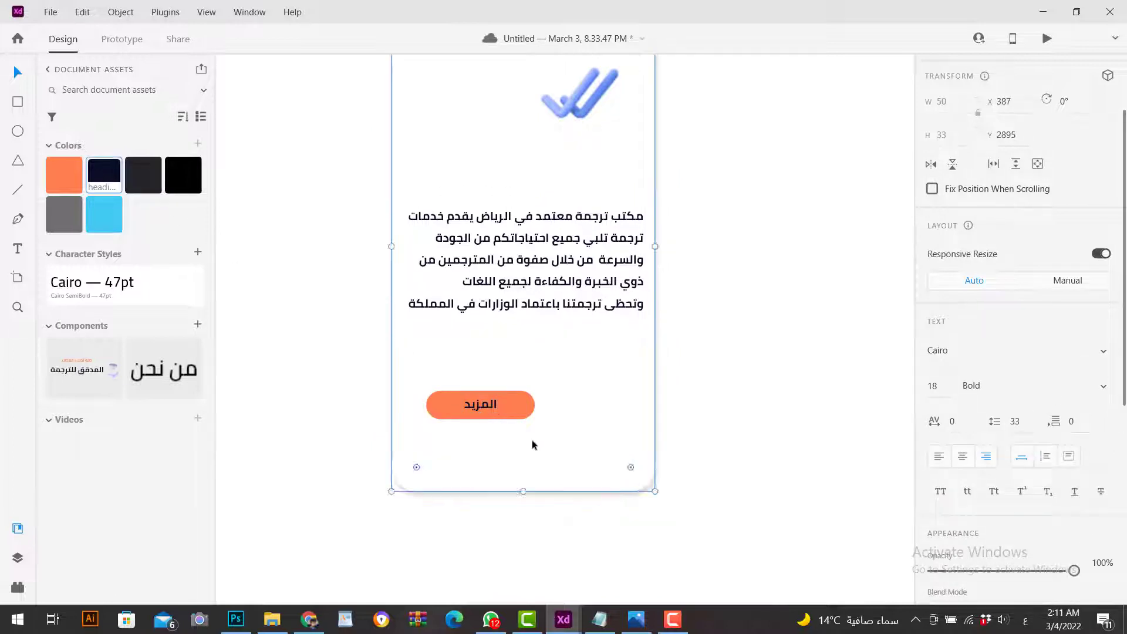
# - Nudge the paragraph slightly downward inside the card
pyautogui.click(685, 397)
pyautogui.scroll(-1, 685, 396)
pyautogui.moveTo(569, 294); pyautogui.dragTo(572, 305)
# - Set the card's drop shadow to a Y offset of 12 and a blur of 20
pyautogui.click(625, 426)
pyautogui.scroll(-5, 1021, 562)
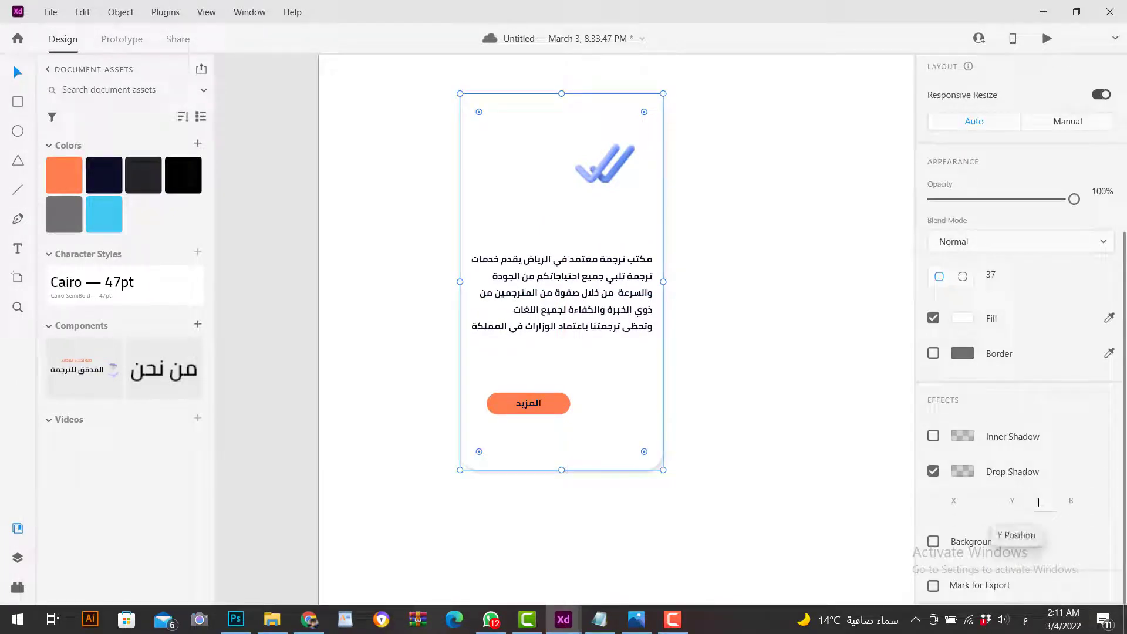
pyautogui.click(1041, 503)
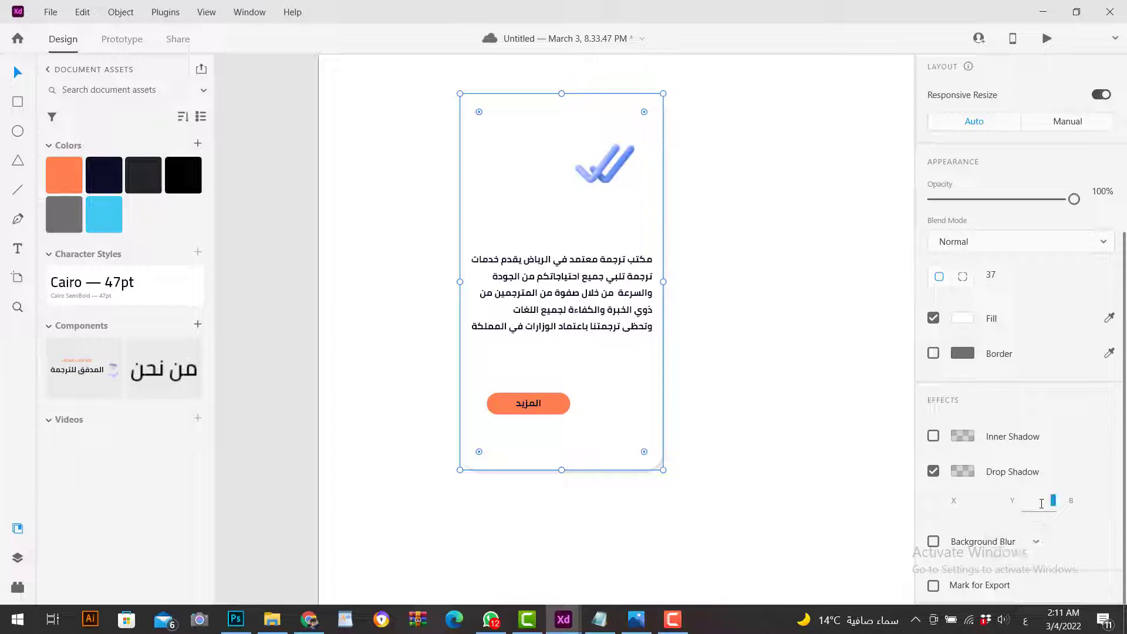
pyautogui.write('12')
pyautogui.click(1077, 503)
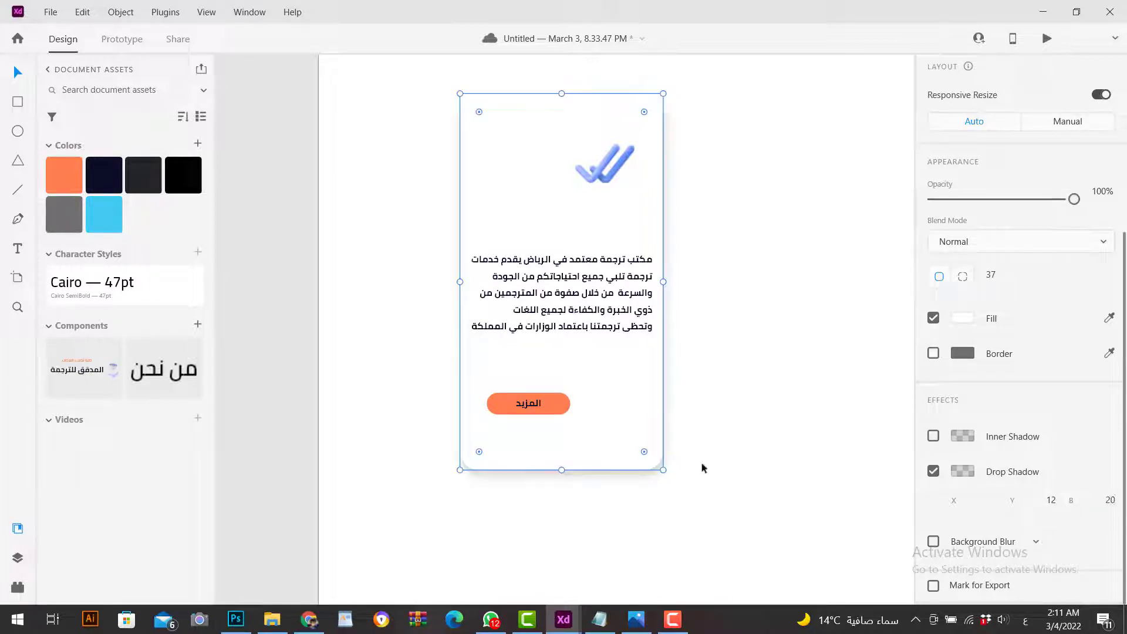
pyautogui.click(596, 538)
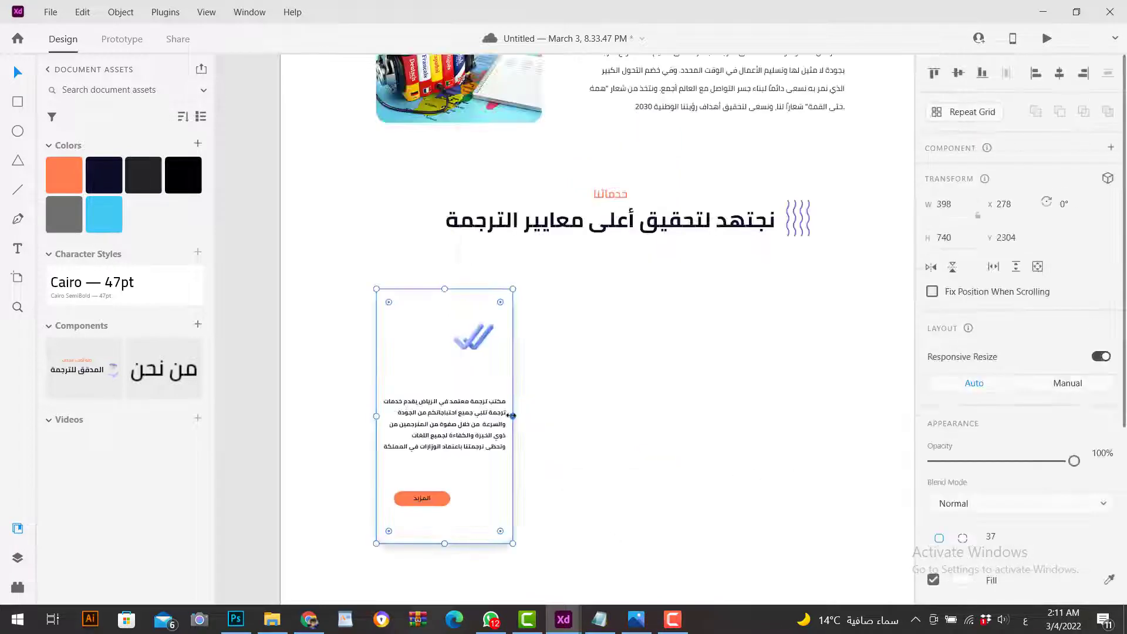
# - Widen the card to about 407, then shift the paragraph to about X 316 and the check mark image to about X 480
pyautogui.moveTo(512, 415); pyautogui.dragTo(516, 415)
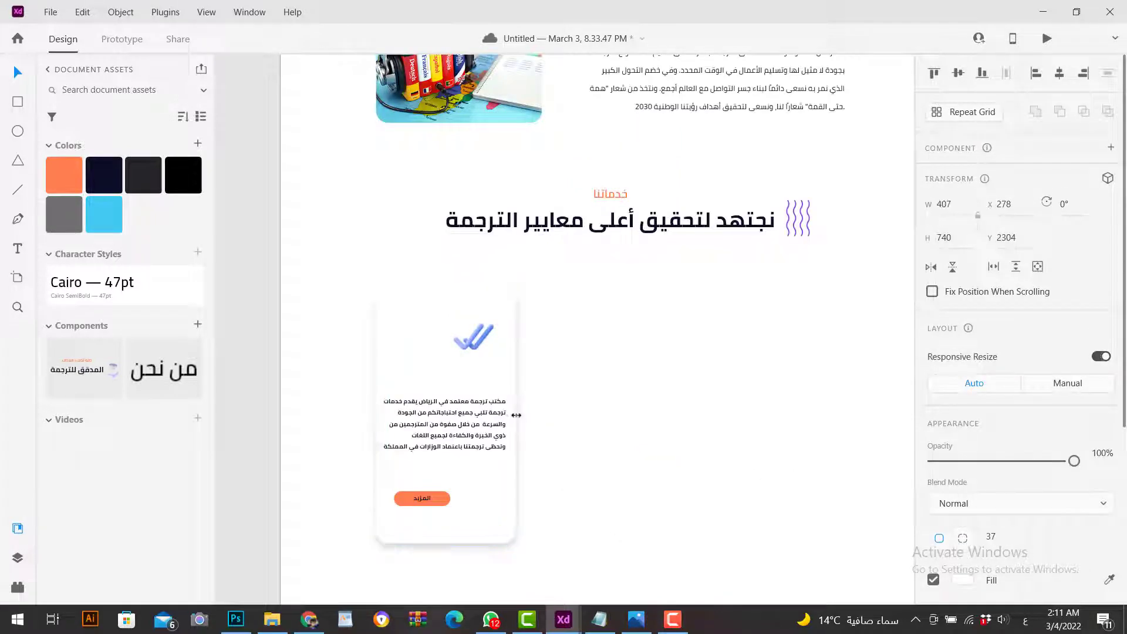
pyautogui.doubleClick(449, 434)
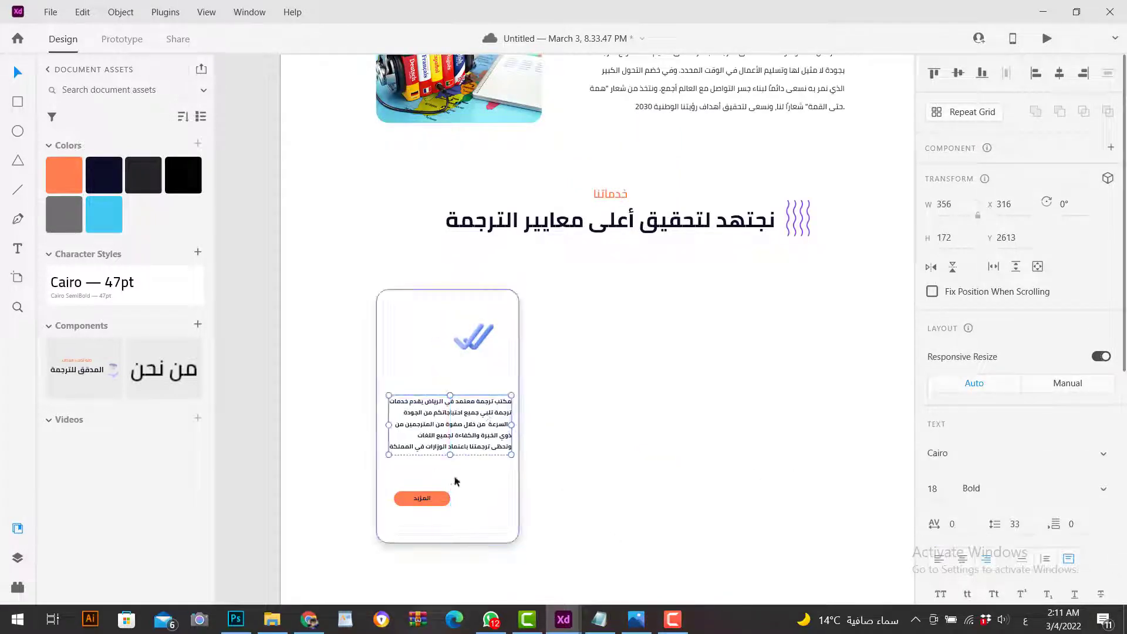
pyautogui.moveTo(476, 344); pyautogui.dragTo(477, 341)
pyautogui.click(593, 436)
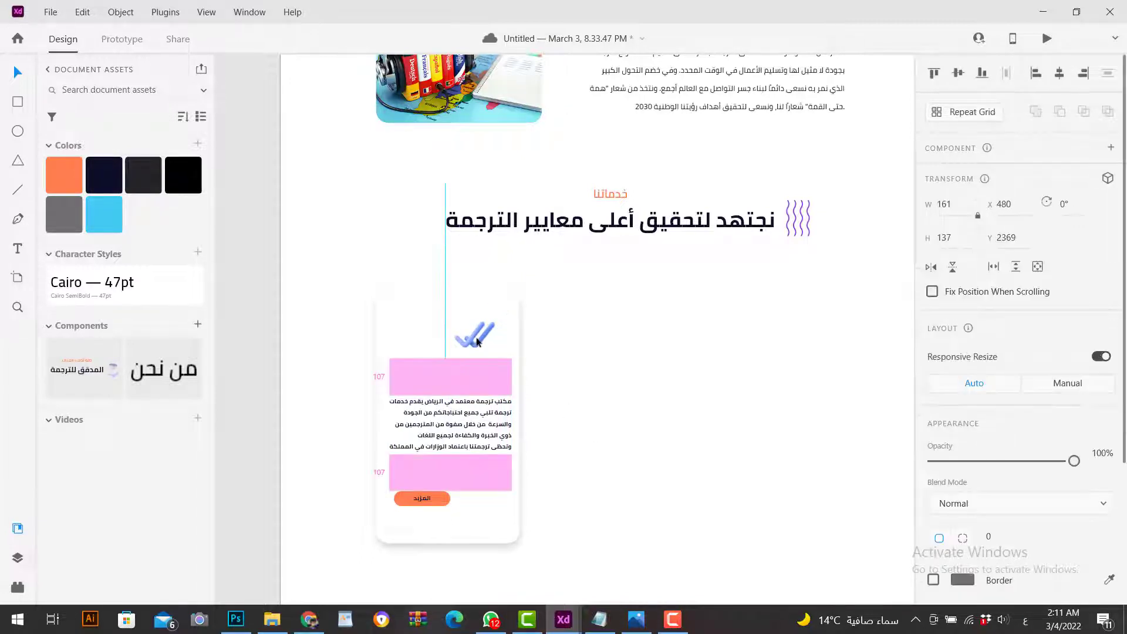
pyautogui.click(596, 429)
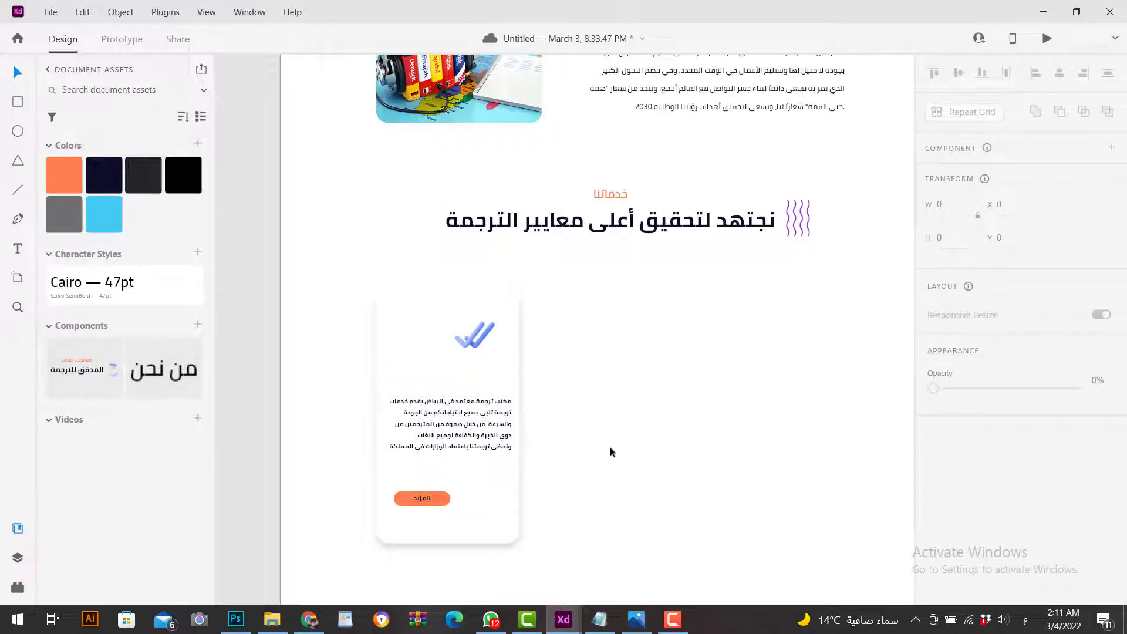
# - Reposition the check mark image in the upper part of the card at about X 487, Y 2386
pyautogui.click(471, 523)
pyautogui.click(475, 341)
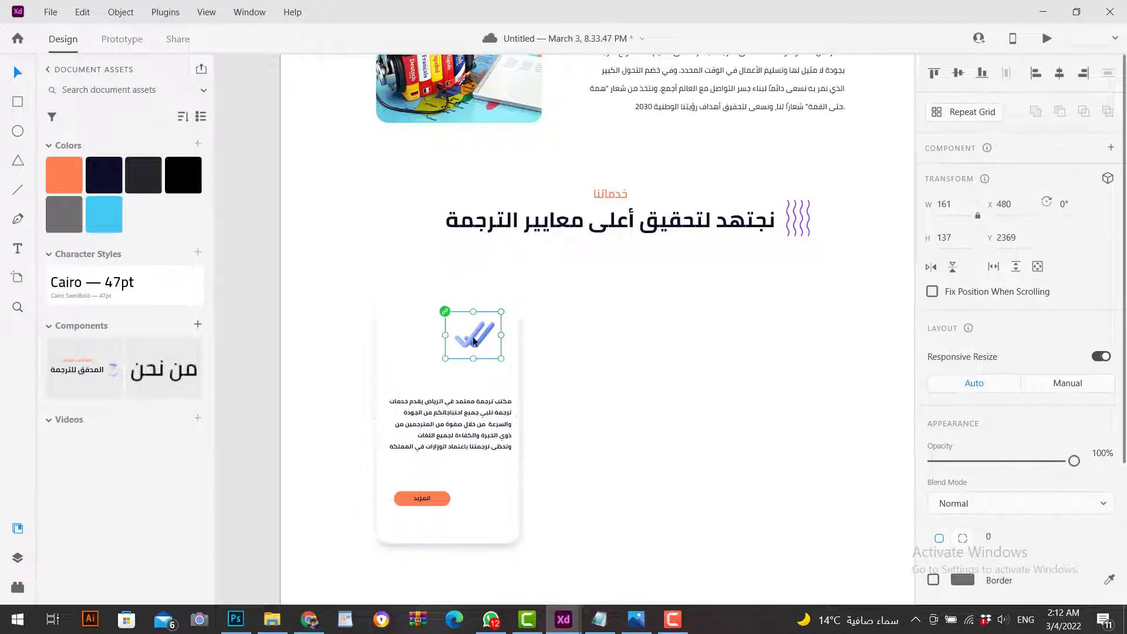
pyautogui.moveTo(473, 340); pyautogui.dragTo(504, 240)
pyautogui.scroll(3, 511, 422)
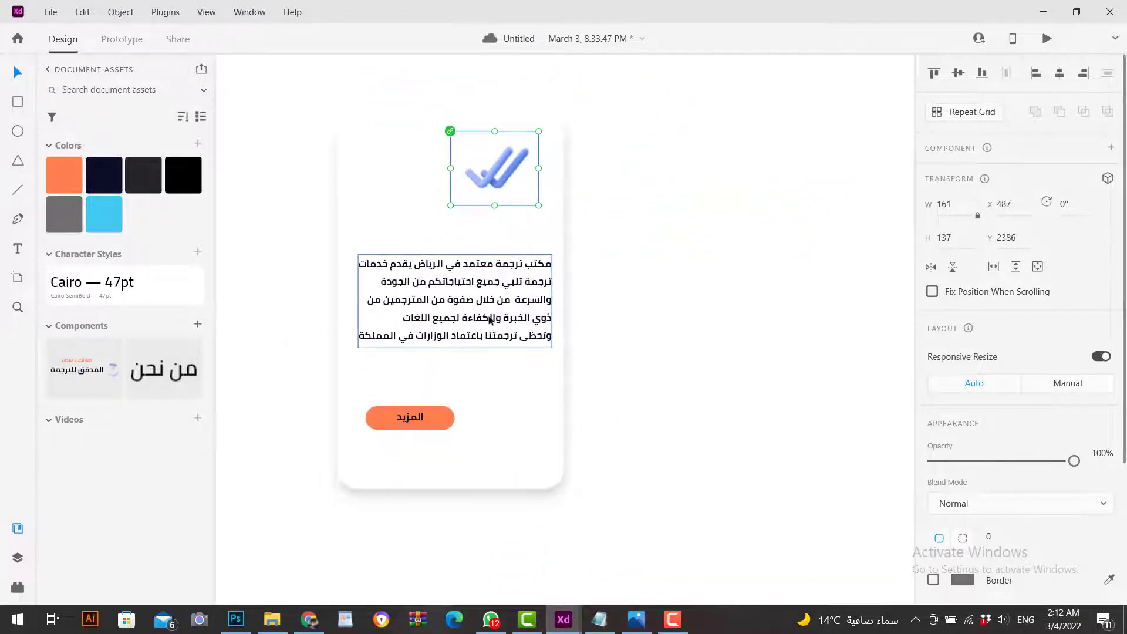
# - Nudge the paragraph slightly lower in the card and shorten the card from its bottom edge to a height of 669
pyautogui.moveTo(489, 319); pyautogui.dragTo(480, 321)
pyautogui.click(478, 490)
pyautogui.moveTo(452, 487); pyautogui.dragTo(451, 478)
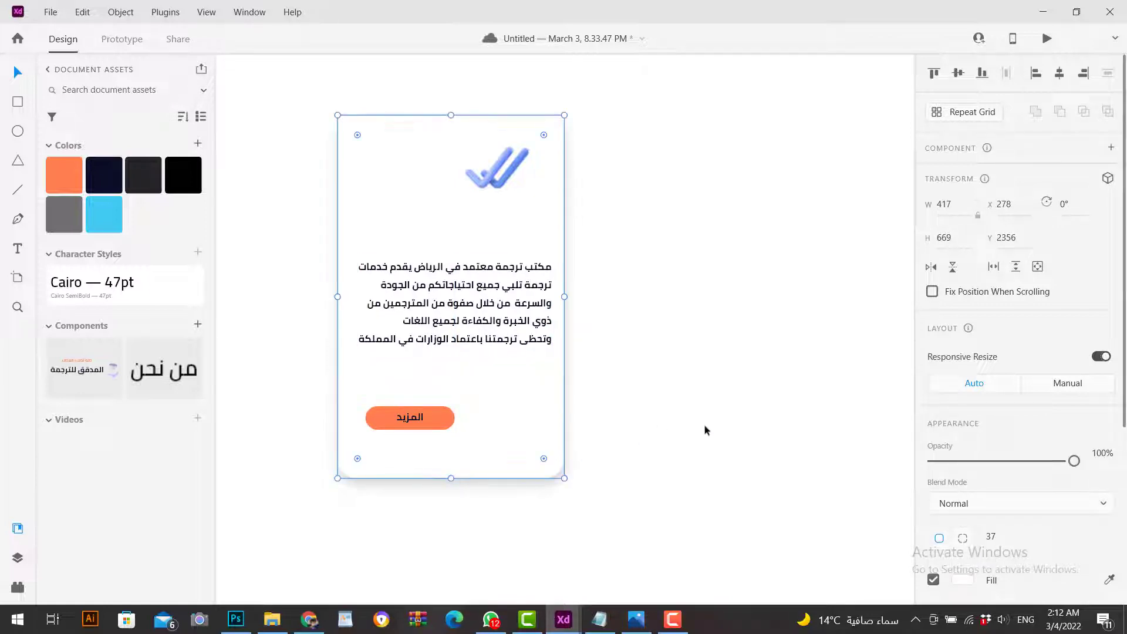
# - Change the card's drop shadow color to a medium blue, about #2A64B1
pyautogui.hotkey('ctrl', '3')
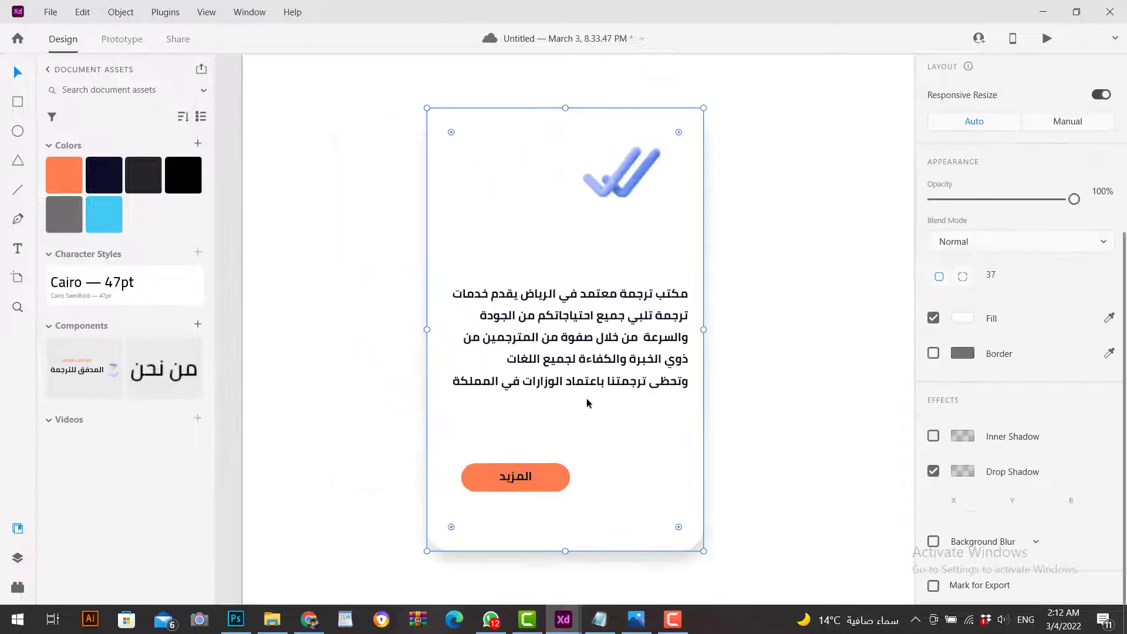
pyautogui.click(967, 473)
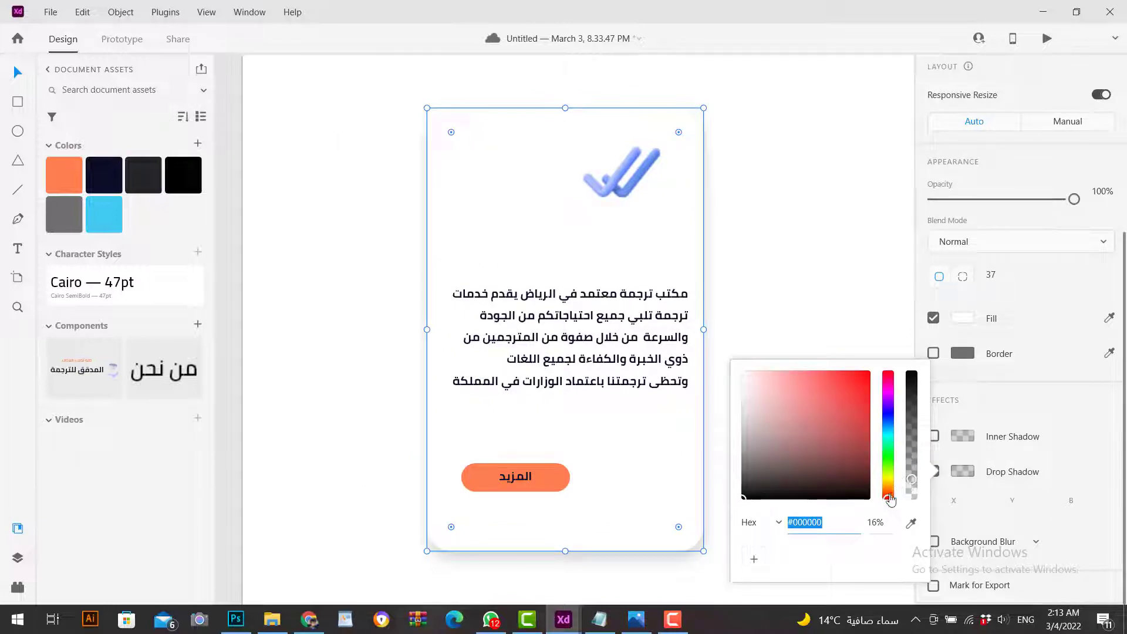
pyautogui.moveTo(890, 499); pyautogui.dragTo(836, 414)
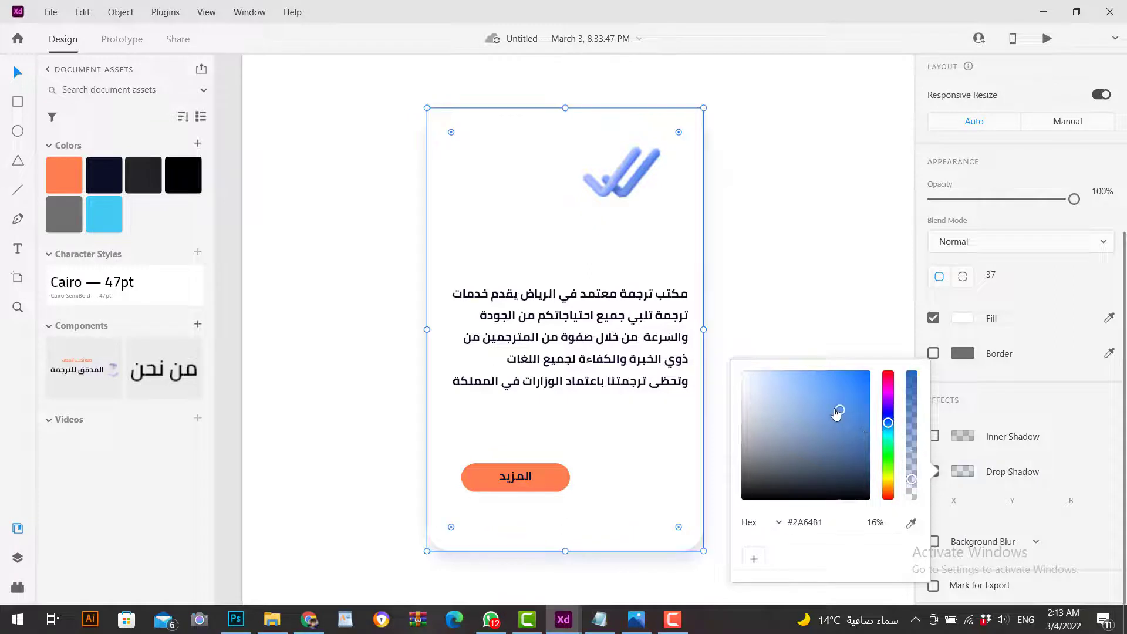
pyautogui.click(816, 273)
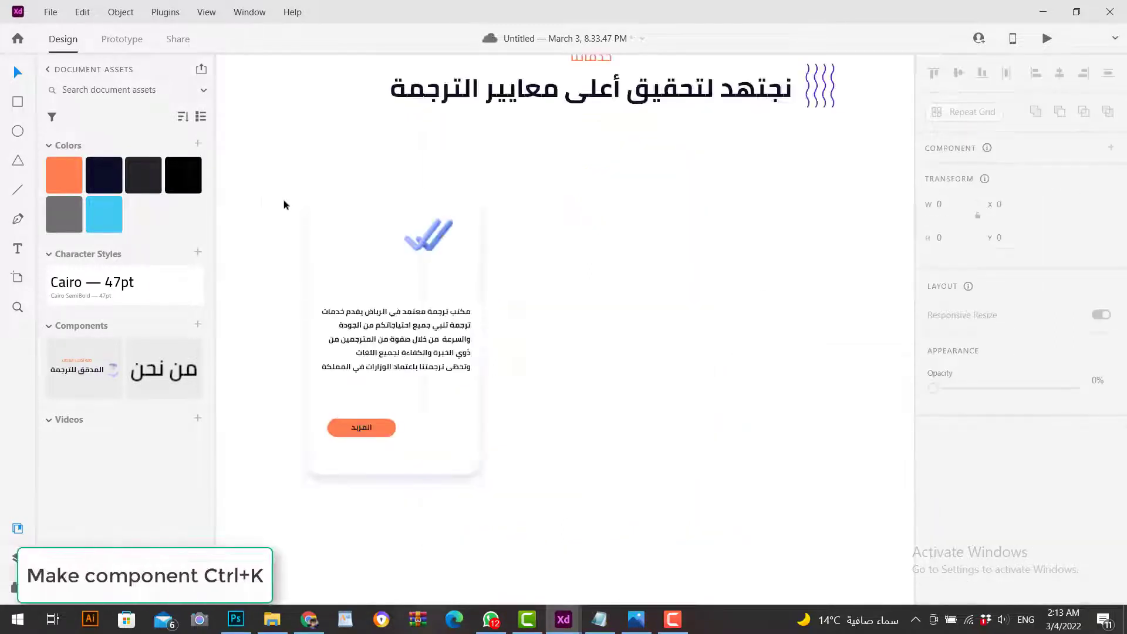
# - Turn the whole card with its contents into a component and place a second instance beside it at about X 819, Y 2532
pyautogui.moveTo(285, 205); pyautogui.dragTo(491, 463)
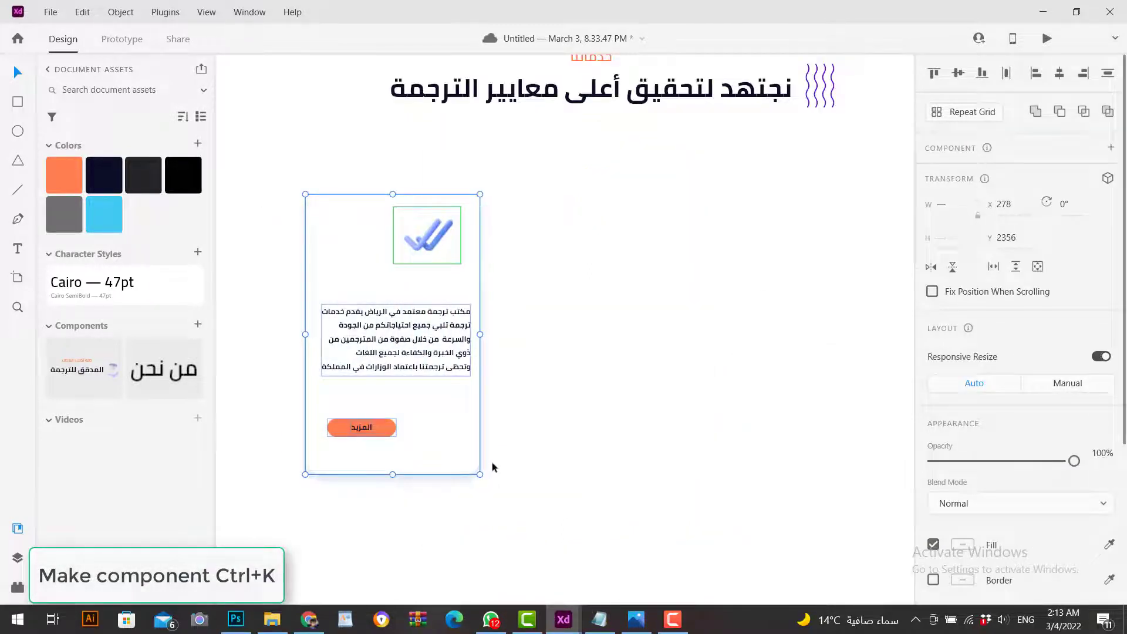
pyautogui.hotkey('ctrl', 'k')
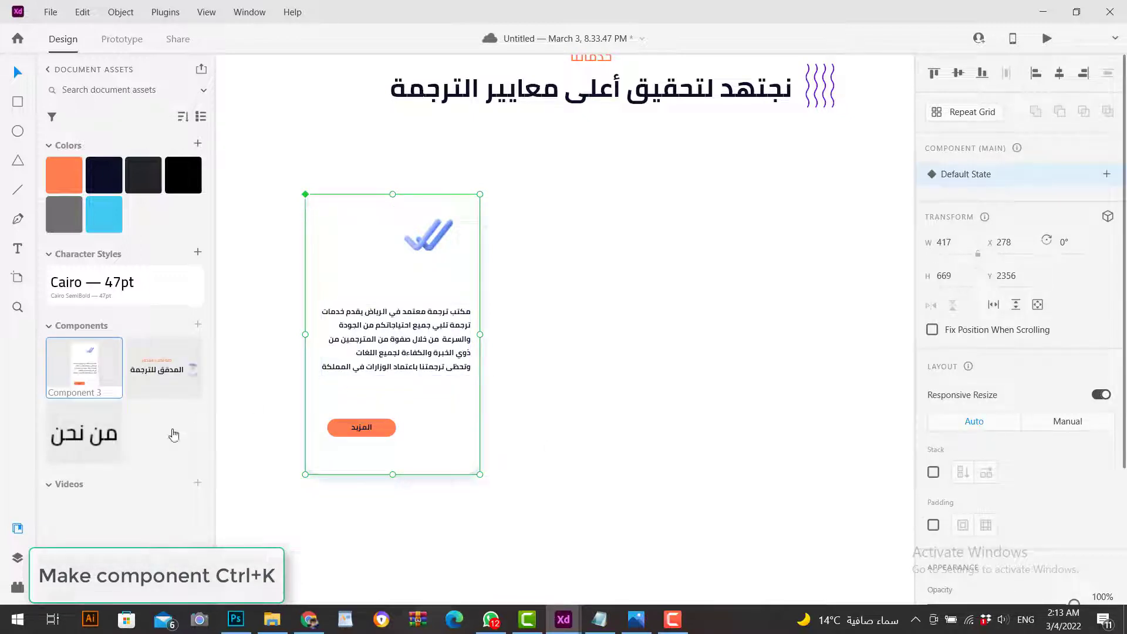
pyautogui.scroll(-2, 583, 395)
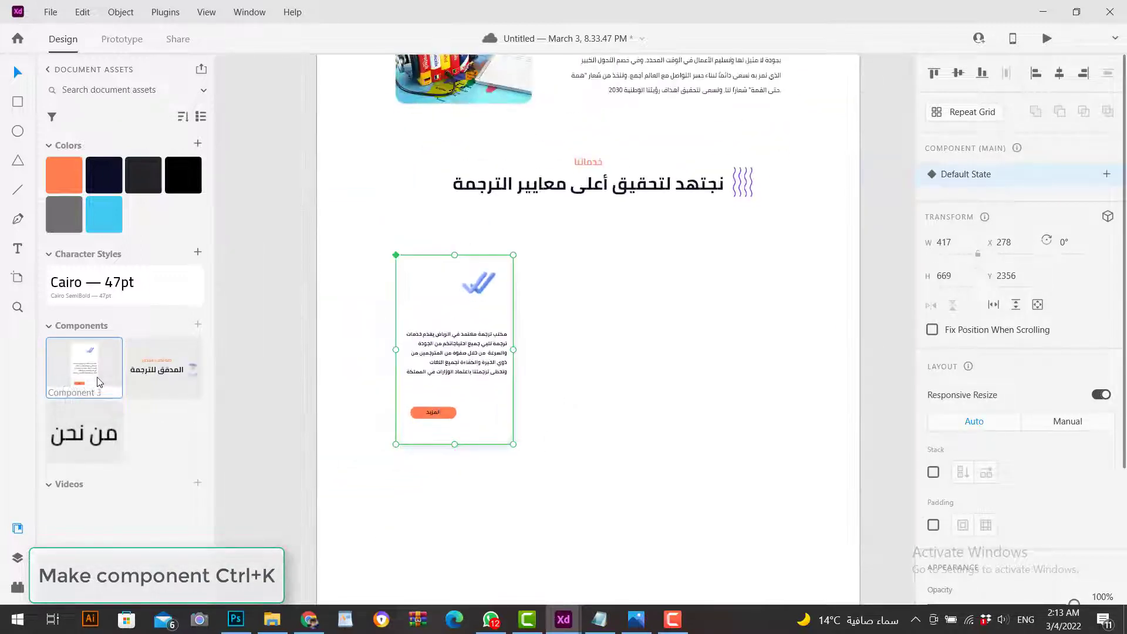
pyautogui.moveTo(84, 367); pyautogui.dragTo(594, 381)
pyautogui.moveTo(657, 460); pyautogui.dragTo(618, 406)
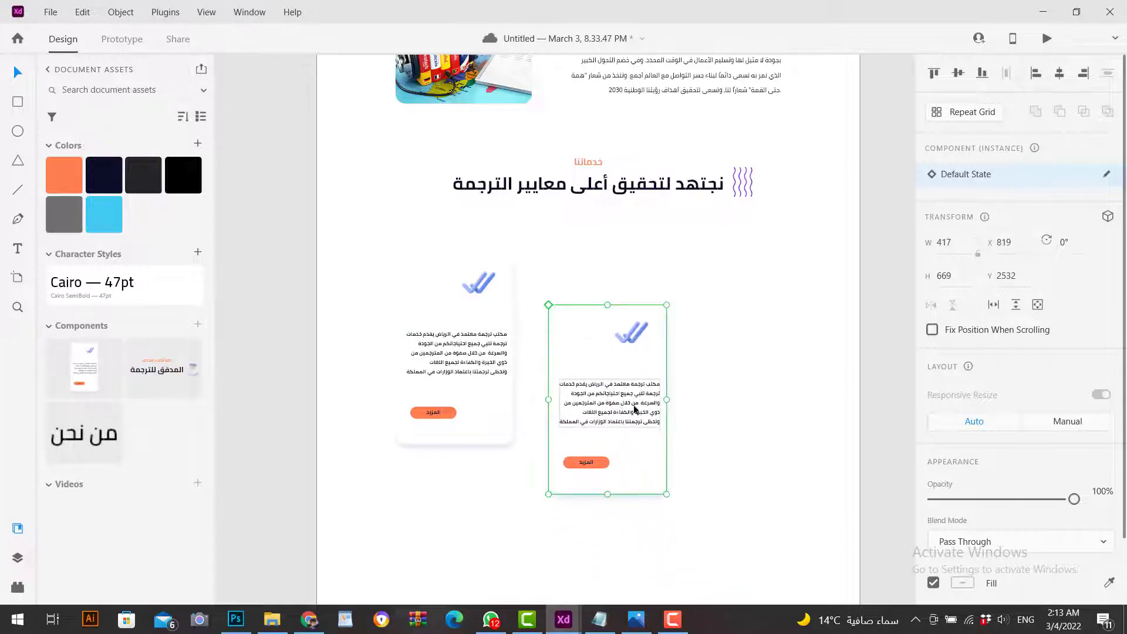
pyautogui.scroll(-1, 645, 413)
pyautogui.click(712, 428)
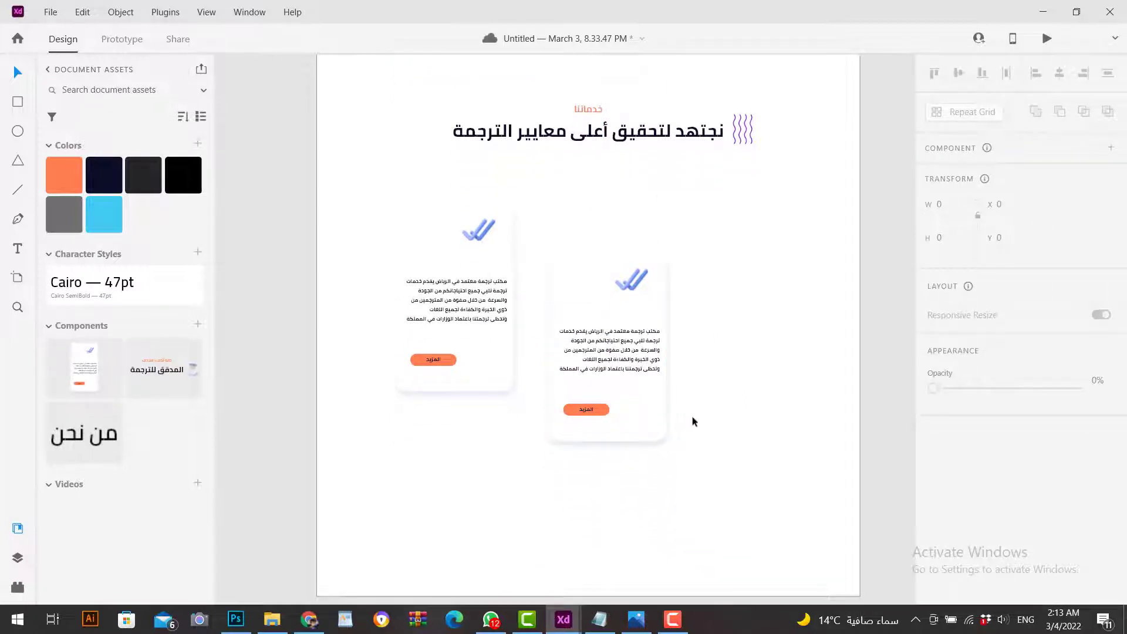
# - Show the artboard's layout grid to check how both cards line up with the columns, and hide it again
pyautogui.scroll(2, 656, 383)
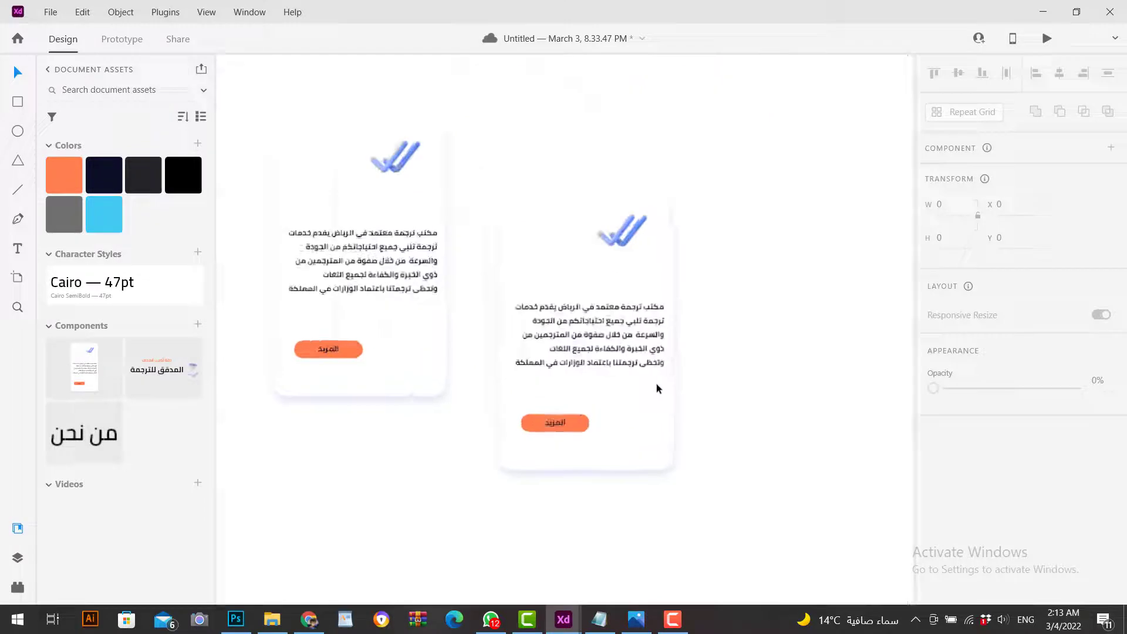
pyautogui.click(844, 490)
pyautogui.click(933, 564)
pyautogui.scroll(2, 587, 294)
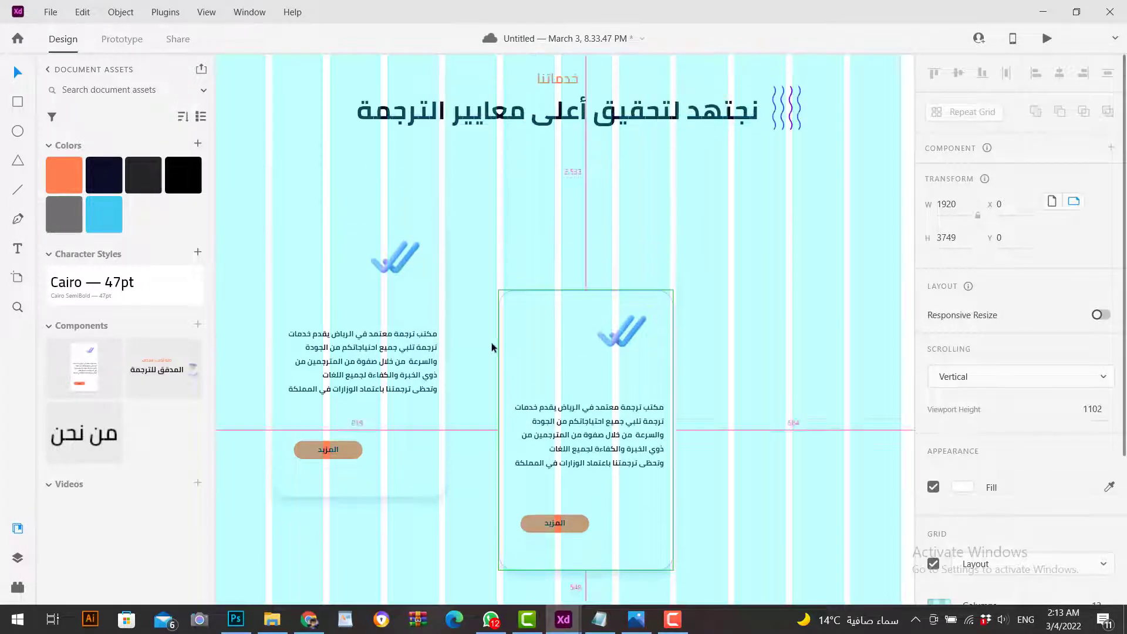
pyautogui.scroll(2, 629, 361)
pyautogui.scroll(2, 629, 360)
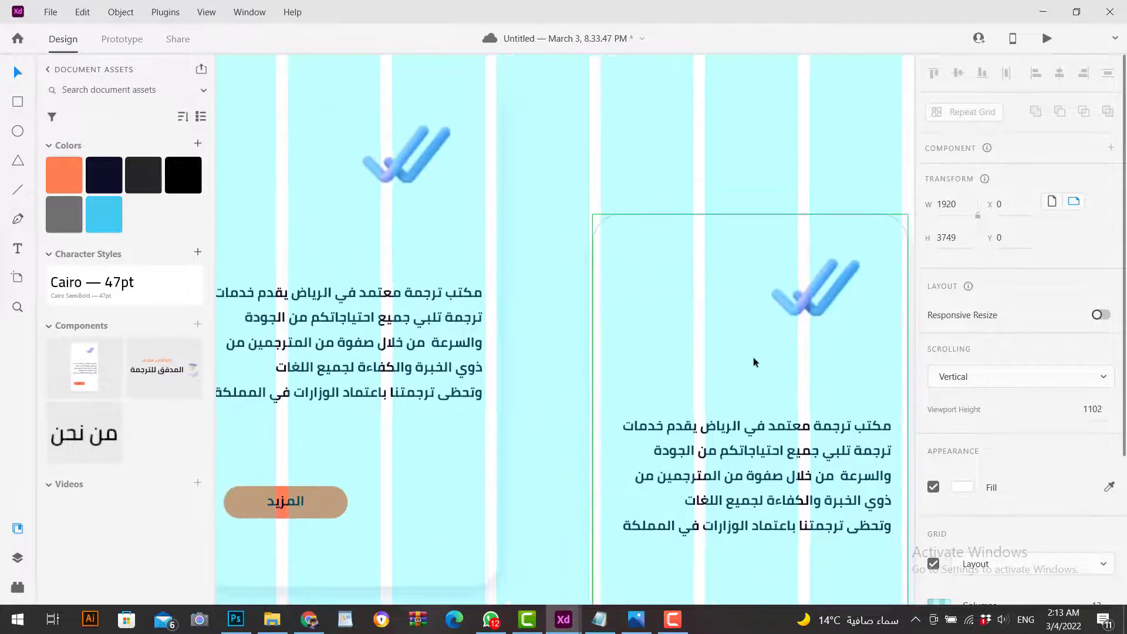
pyautogui.scroll(-3, 752, 358)
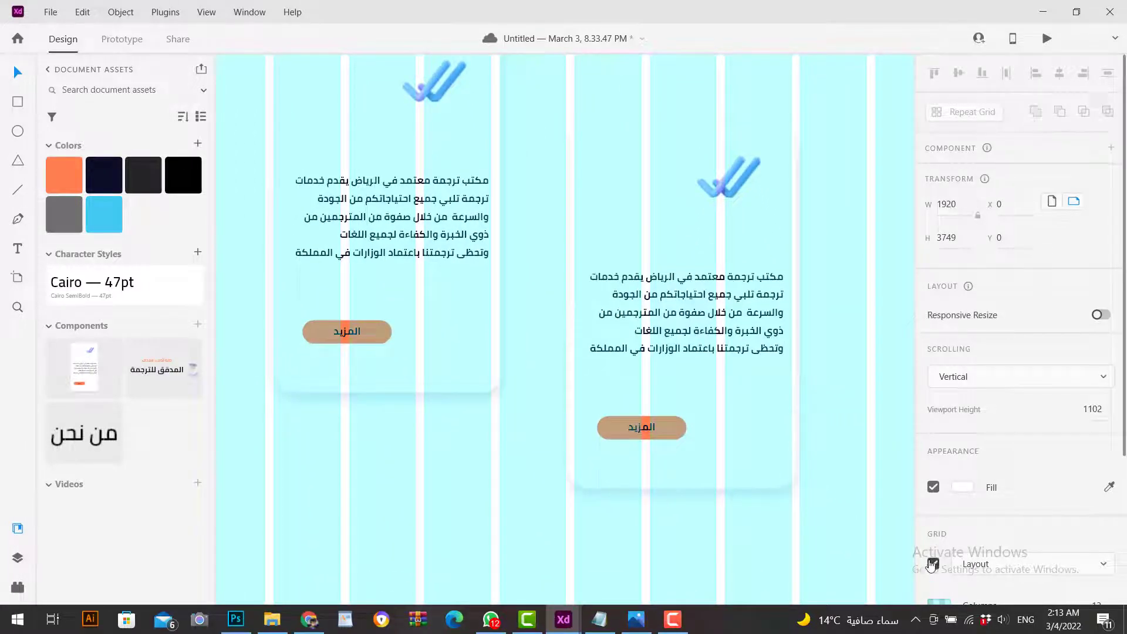
pyautogui.click(932, 564)
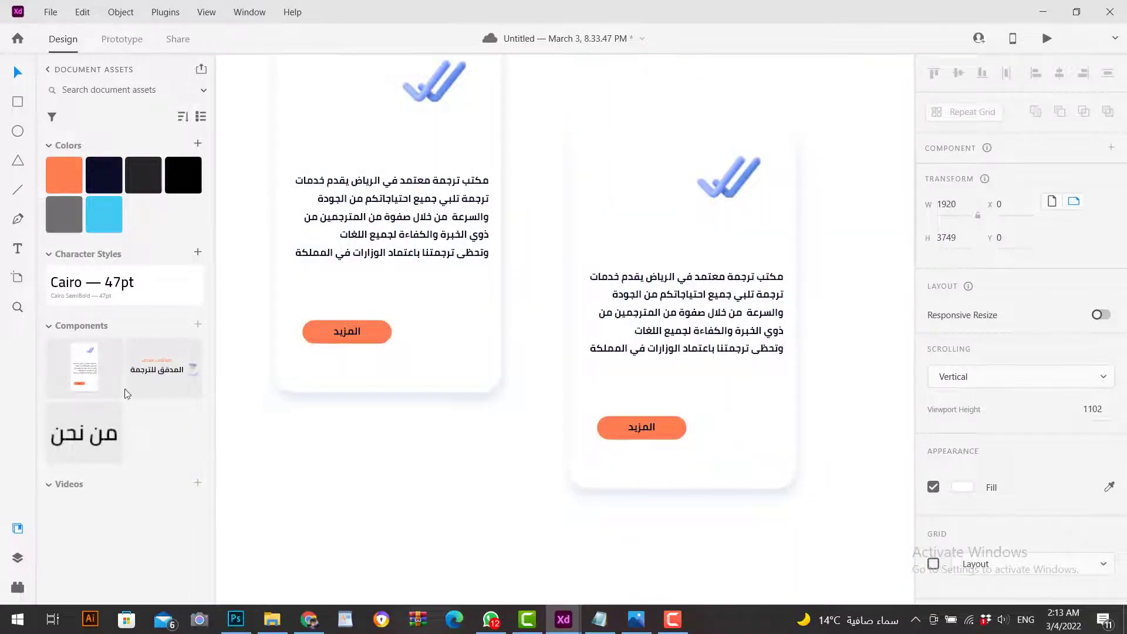
# - Place the users image from the موقع الترجمة library on the artboard below the second card
pyautogui.click(88, 75)
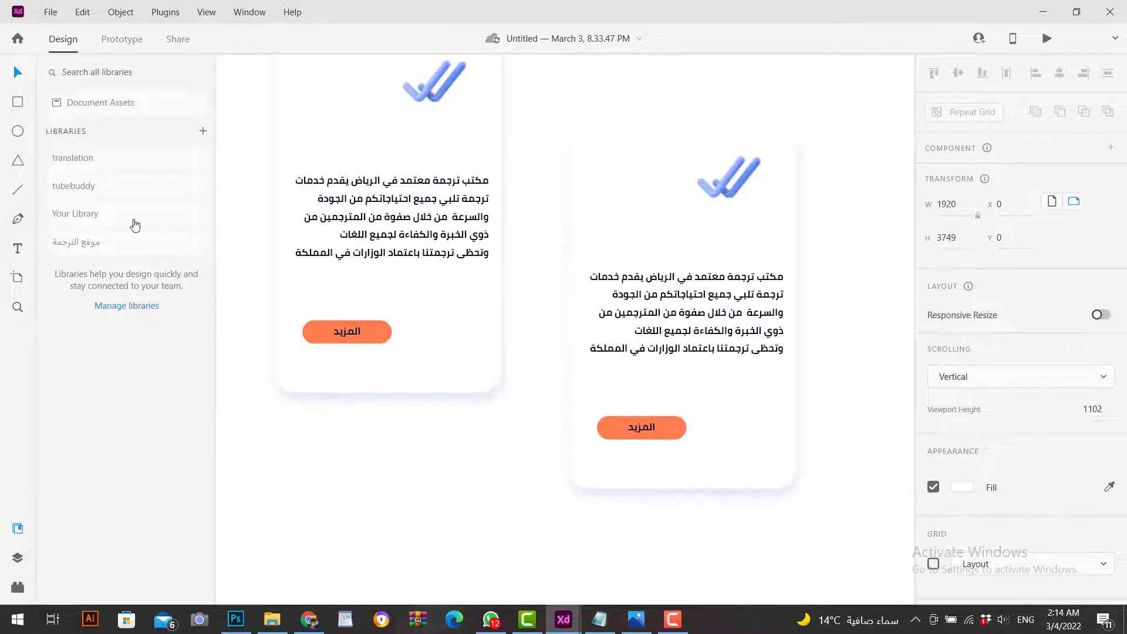
pyautogui.click(80, 253)
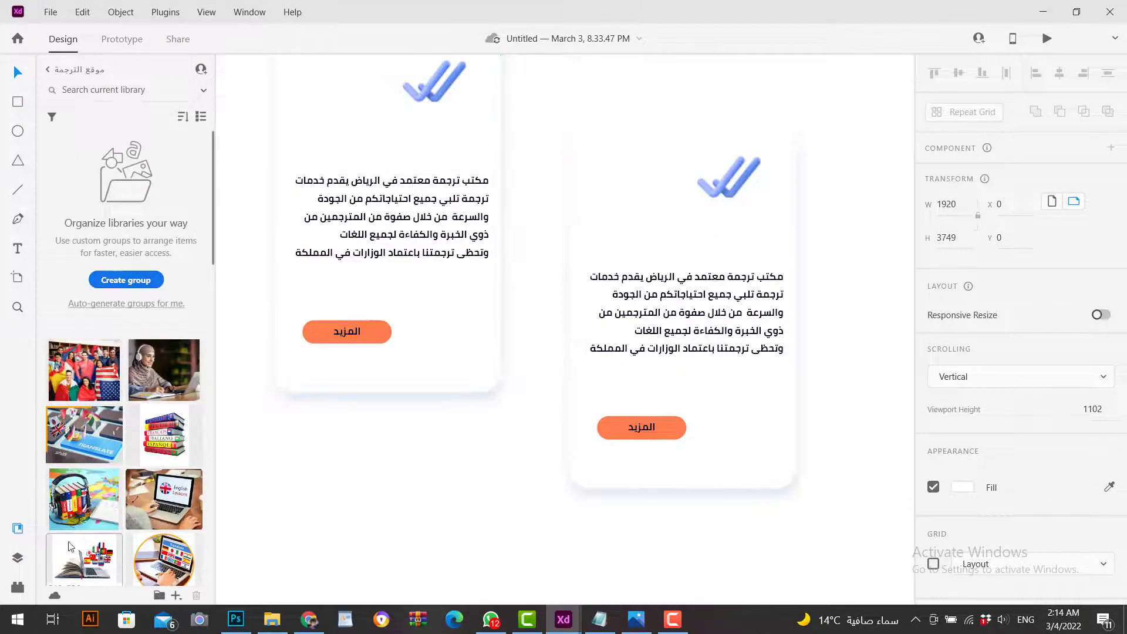
pyautogui.scroll(-2, 96, 499)
pyautogui.scroll(-2, 96, 497)
pyautogui.scroll(-2, 94, 435)
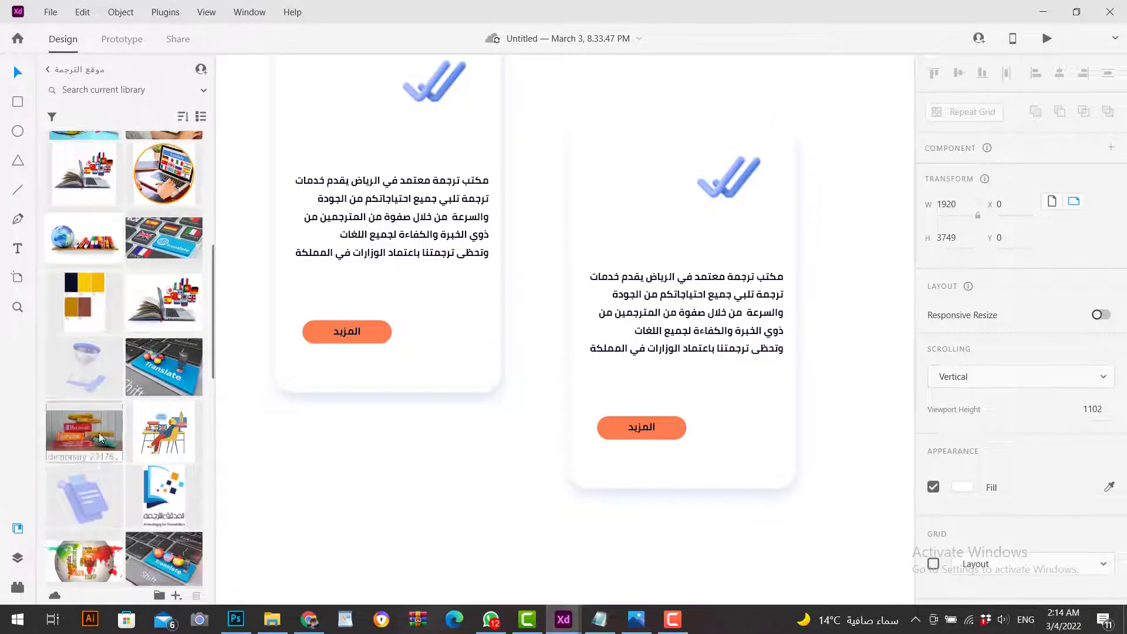
pyautogui.scroll(-1, 105, 443)
pyautogui.moveTo(157, 508); pyautogui.dragTo(527, 530)
pyautogui.scroll(-1, 566, 547)
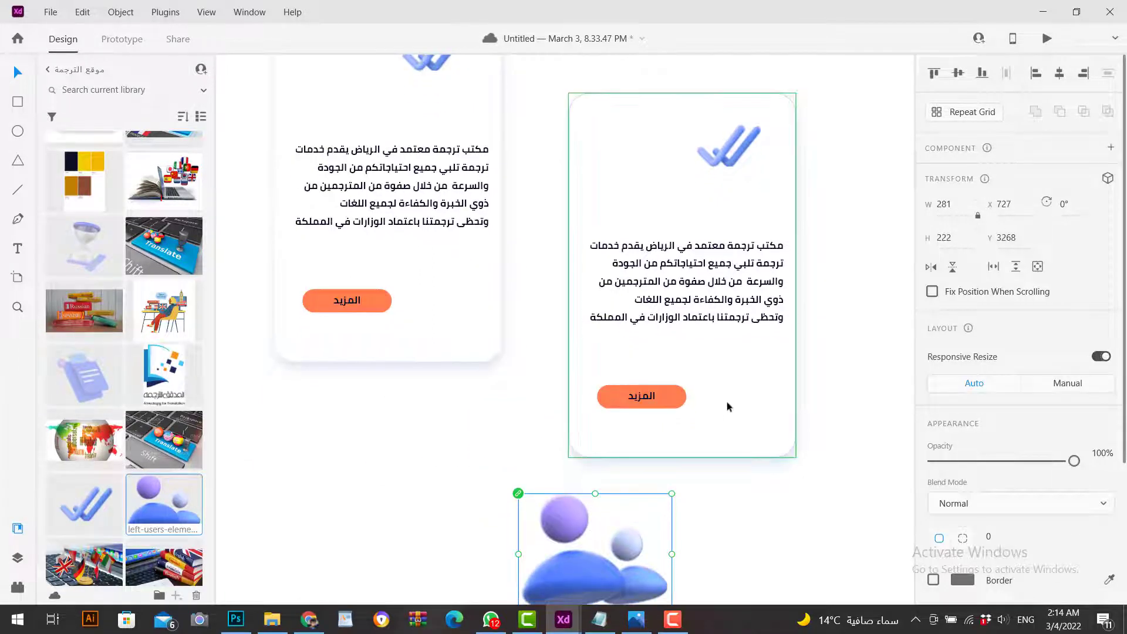
# - Cut the users image and paste it inside the second card, positioning it at the card's upper edge at about X 895, Y 2532
pyautogui.hotkey('ctrl', 'x')
pyautogui.doubleClick(747, 403)
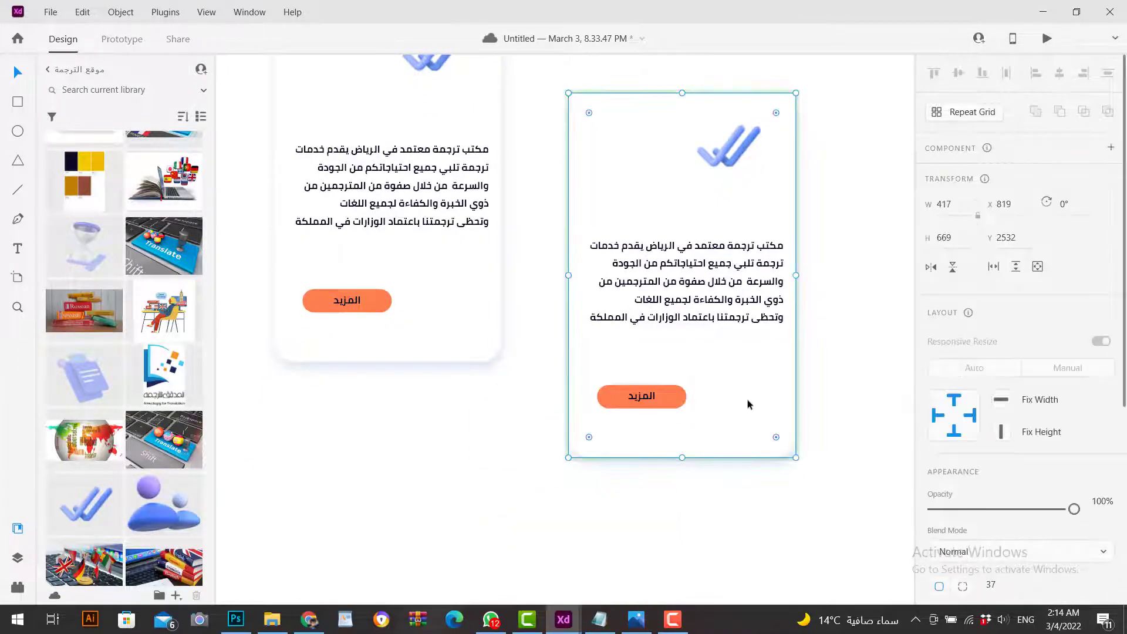
pyautogui.hotkey('ctrl', 'v')
pyautogui.moveTo(601, 545); pyautogui.dragTo(714, 196)
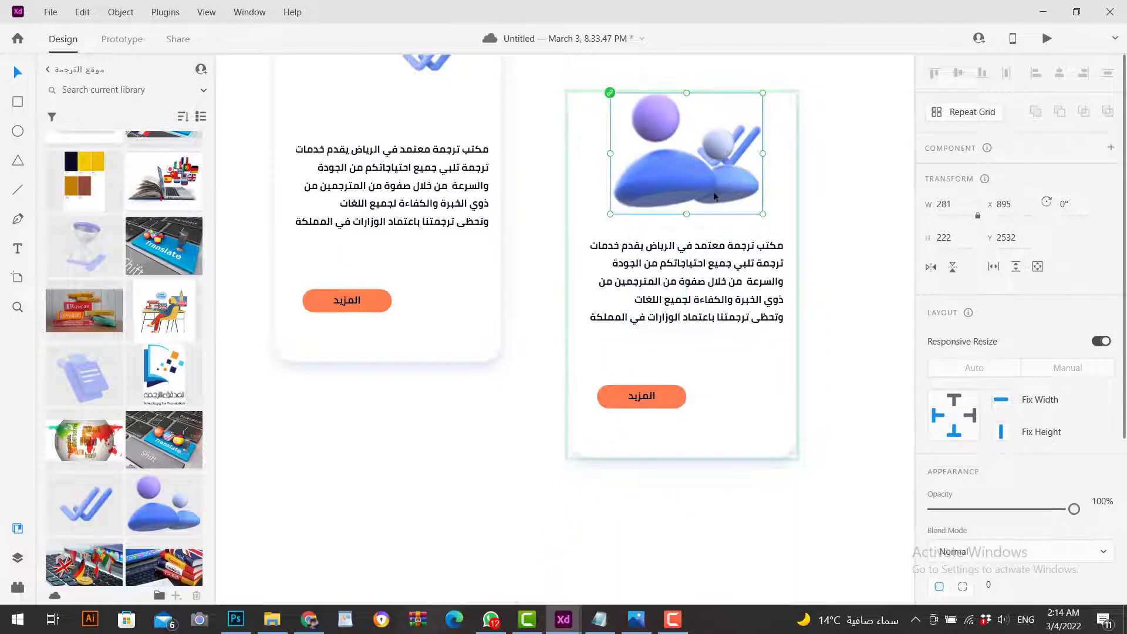
# - Scale the users image down to about 119 by 94 and place it over the check mark at about X 1065, Y 2576
pyautogui.hotkey('ctrl', '3')
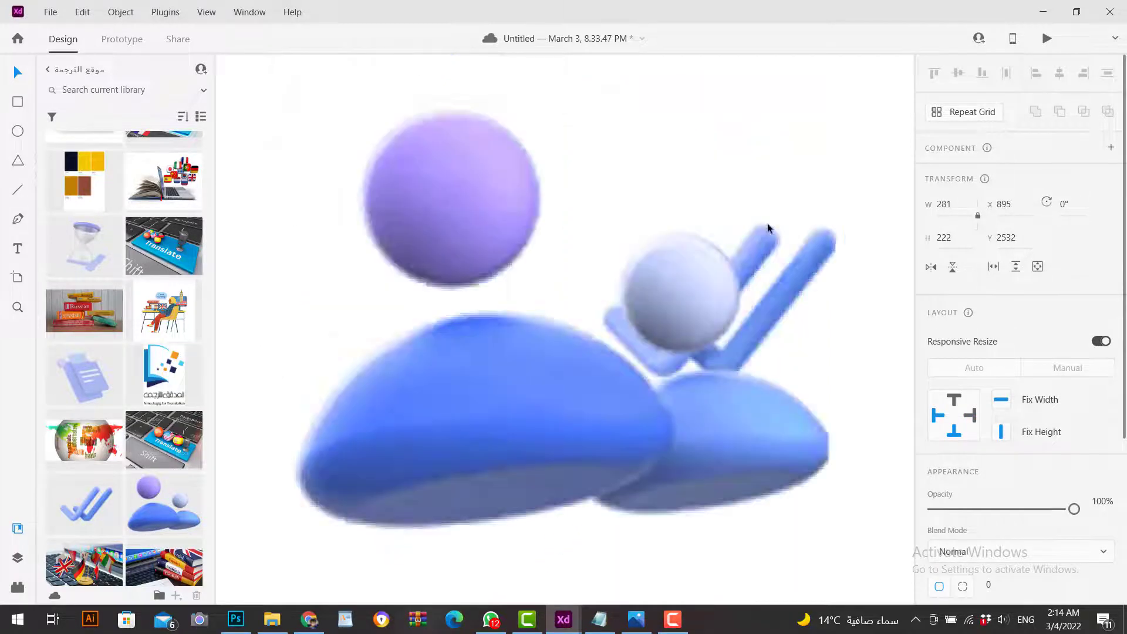
pyautogui.moveTo(843, 550); pyautogui.dragTo(521, 294)
pyautogui.moveTo(403, 239); pyautogui.dragTo(741, 323)
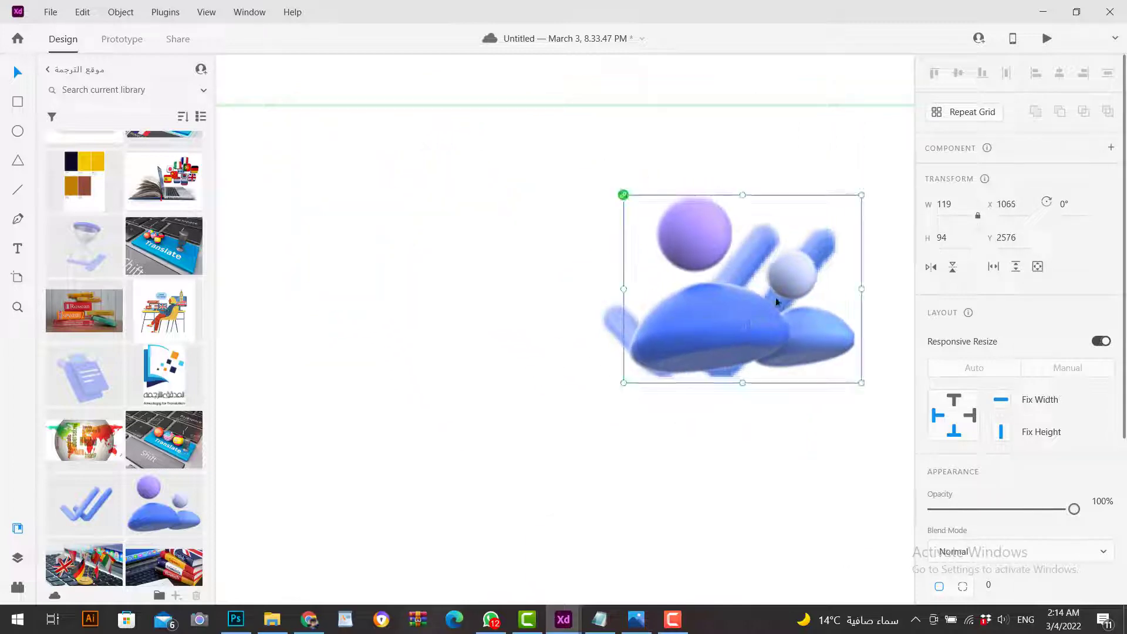
# - Delete the check mark image behind the users image in the second card
pyautogui.click(609, 316)
pyautogui.scroll(-3, 629, 387)
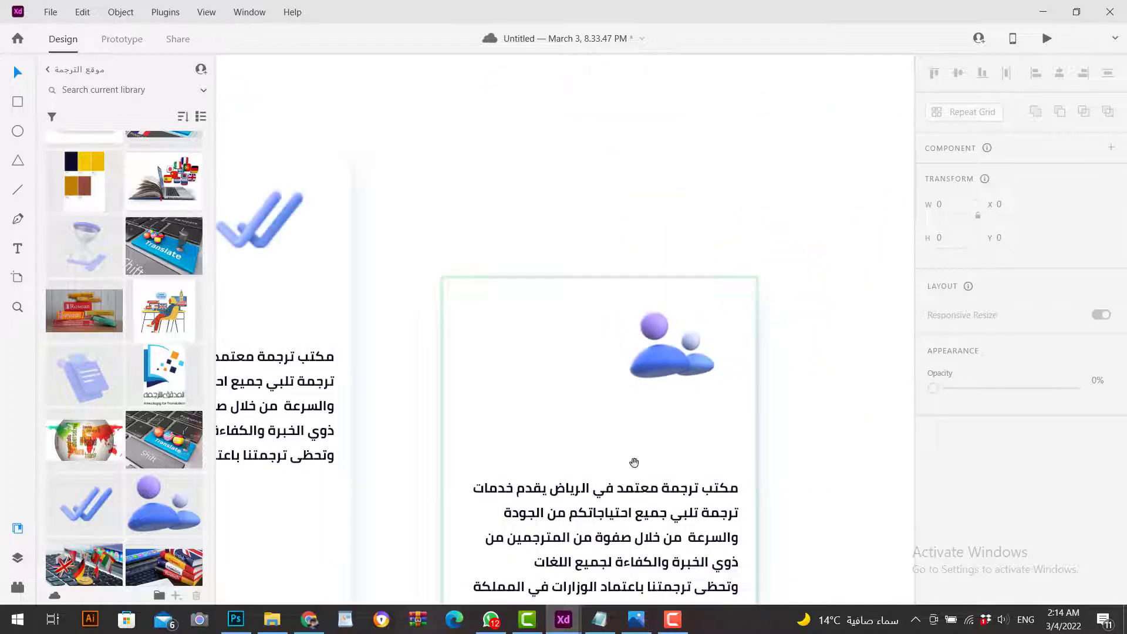
pyautogui.moveTo(647, 500); pyautogui.dragTo(641, 294)
pyautogui.moveTo(583, 396); pyautogui.dragTo(626, 374)
pyautogui.scroll(-1, 501, 373)
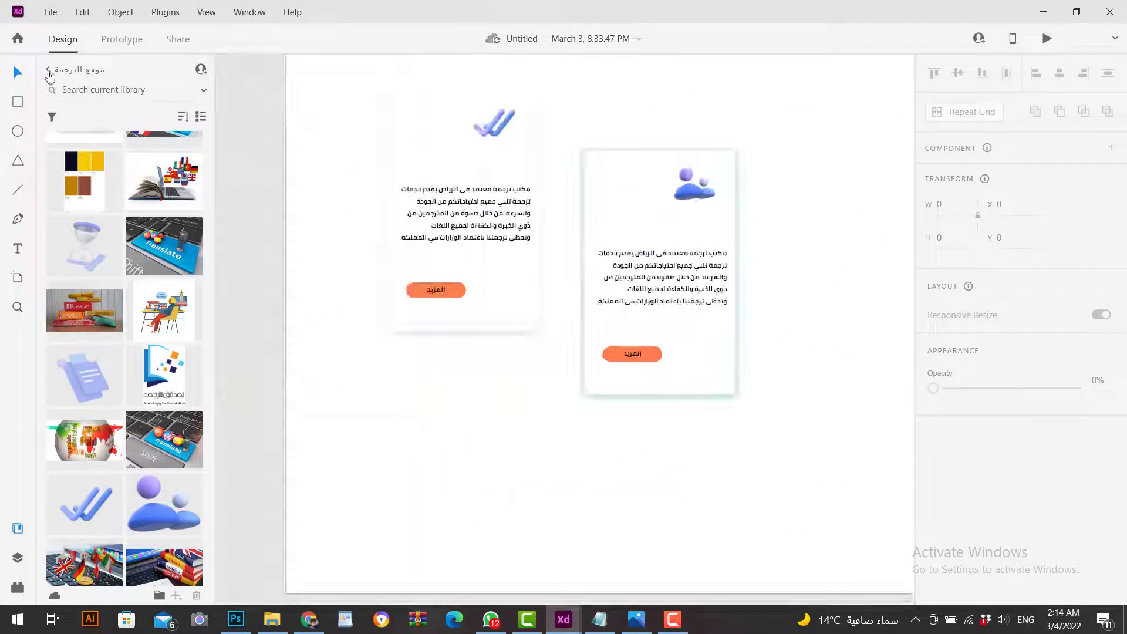
# - Place a third instance of the card component from the document assets directly below the first card, aligned with it
pyautogui.click(47, 69)
pyautogui.click(73, 104)
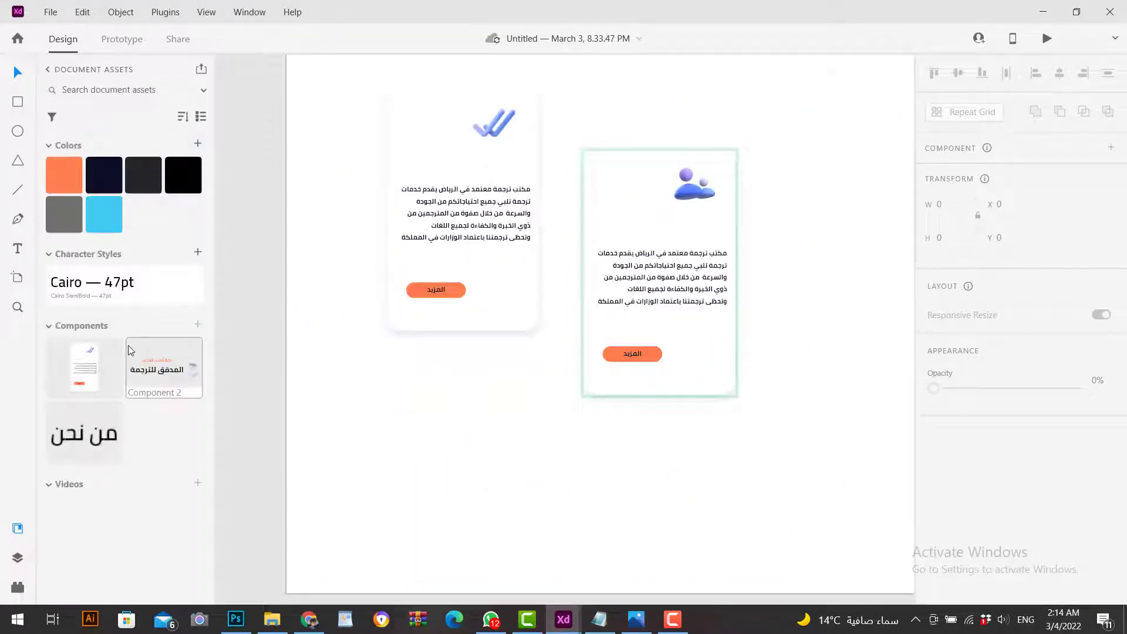
pyautogui.moveTo(101, 382); pyautogui.dragTo(544, 550)
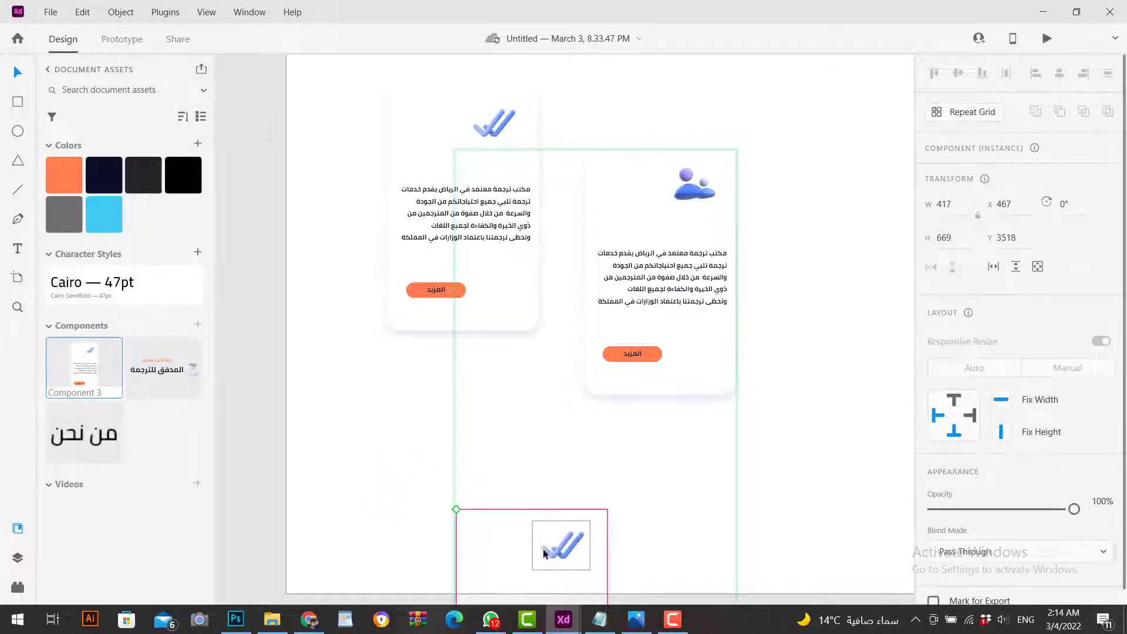
pyautogui.hotkey('ctrl', 'z')
pyautogui.click(407, 485)
pyautogui.moveTo(95, 384); pyautogui.dragTo(501, 431)
pyautogui.click(576, 450)
# - Extend the home page artboard downward to a height of about 4764
pyautogui.scroll(1, 577, 449)
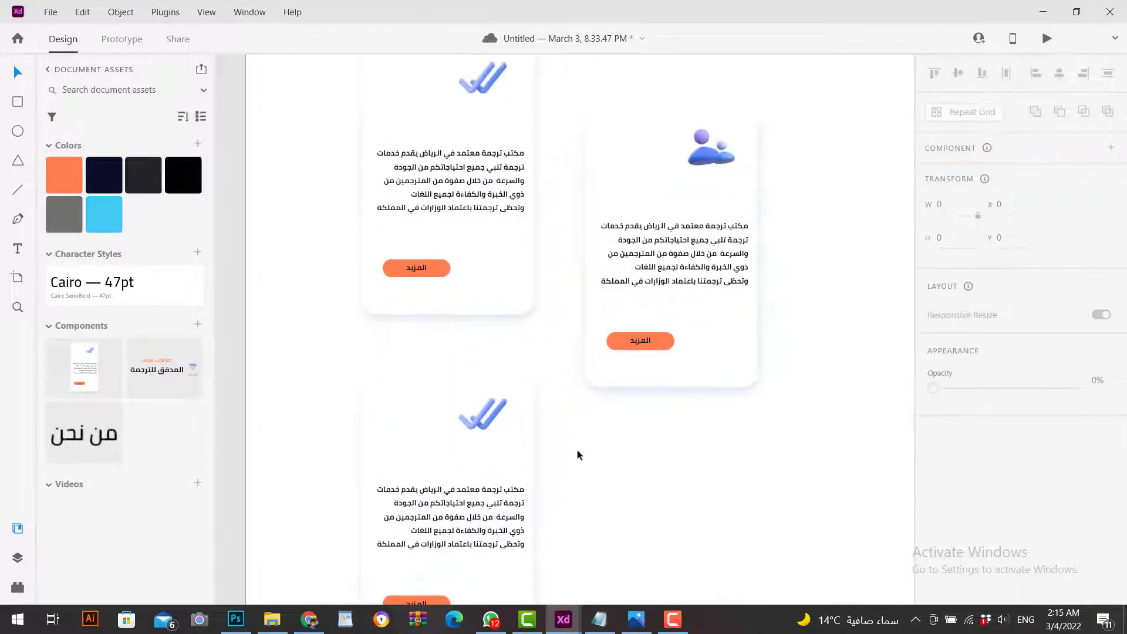
pyautogui.scroll(-2, 577, 450)
pyautogui.scroll(-3, 661, 479)
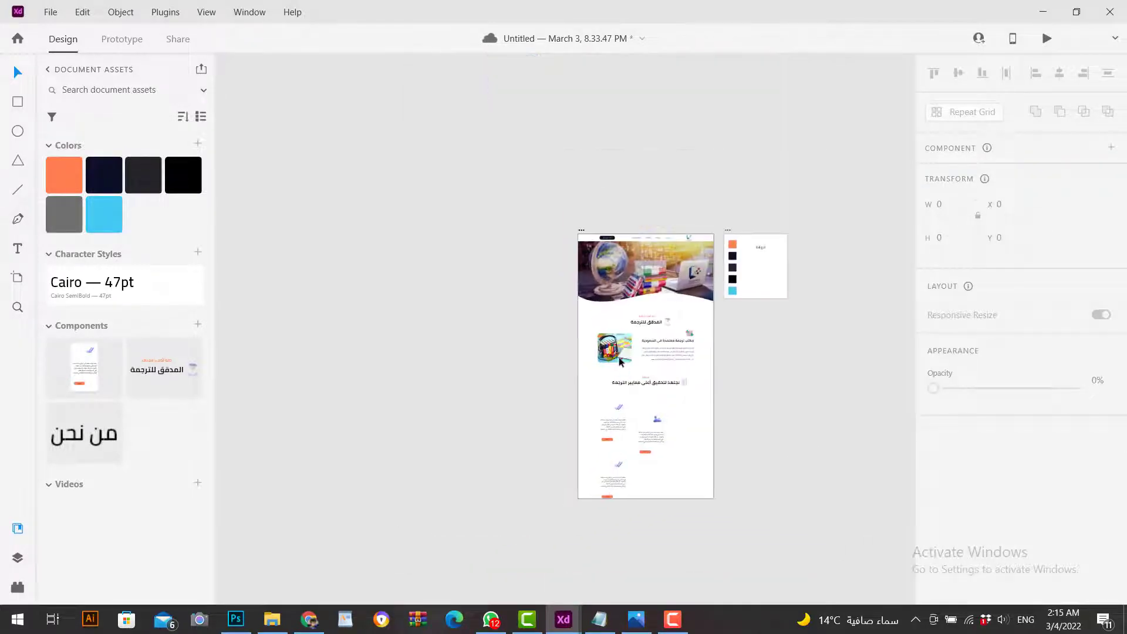
pyautogui.click(581, 232)
pyautogui.moveTo(646, 500); pyautogui.dragTo(646, 570)
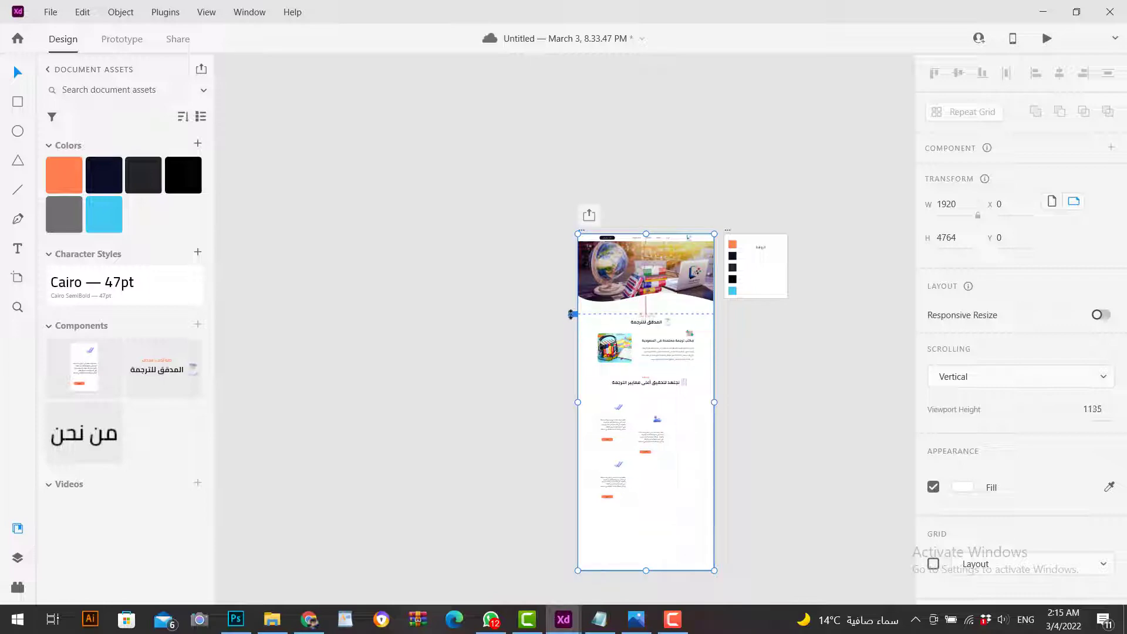
# - Place the blue video play image from the موقع الترجمة library on the artboard beside the third card, at about X 892, Y 3611
pyautogui.scroll(3, 719, 390)
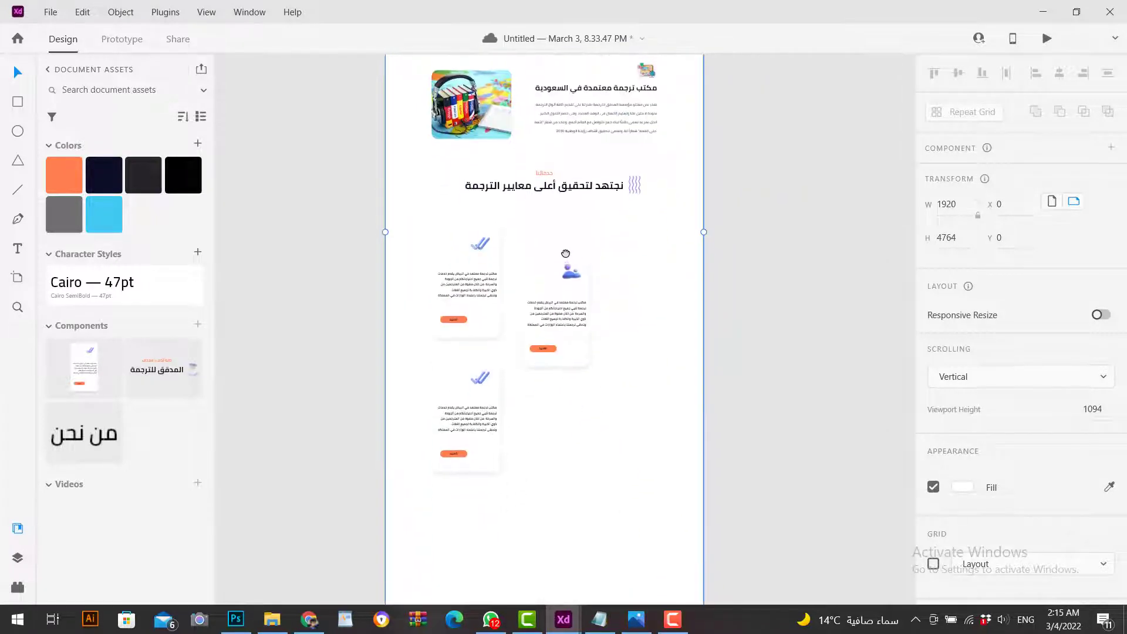
pyautogui.scroll(4, 481, 383)
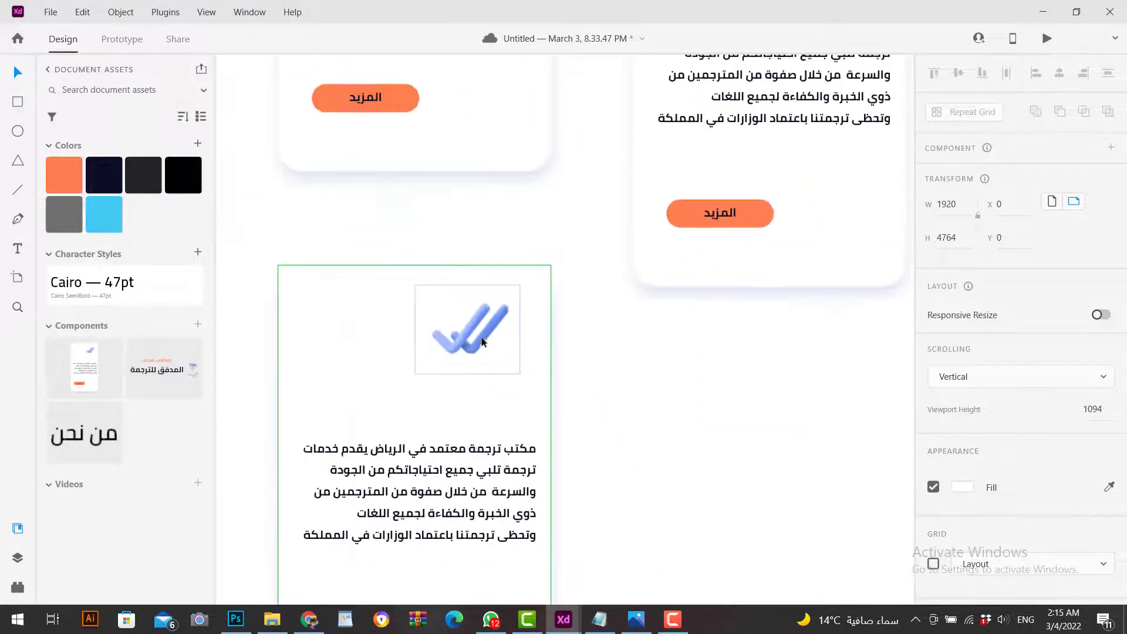
pyautogui.click(531, 368)
pyautogui.moveTo(496, 392); pyautogui.dragTo(529, 231)
pyautogui.click(675, 392)
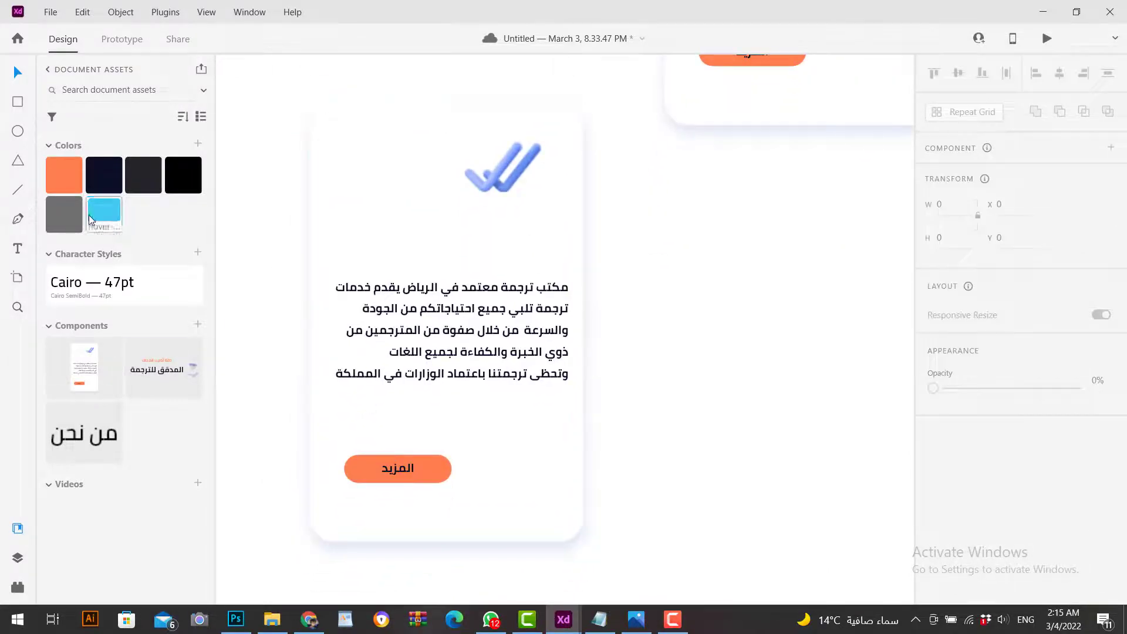
pyautogui.click(58, 73)
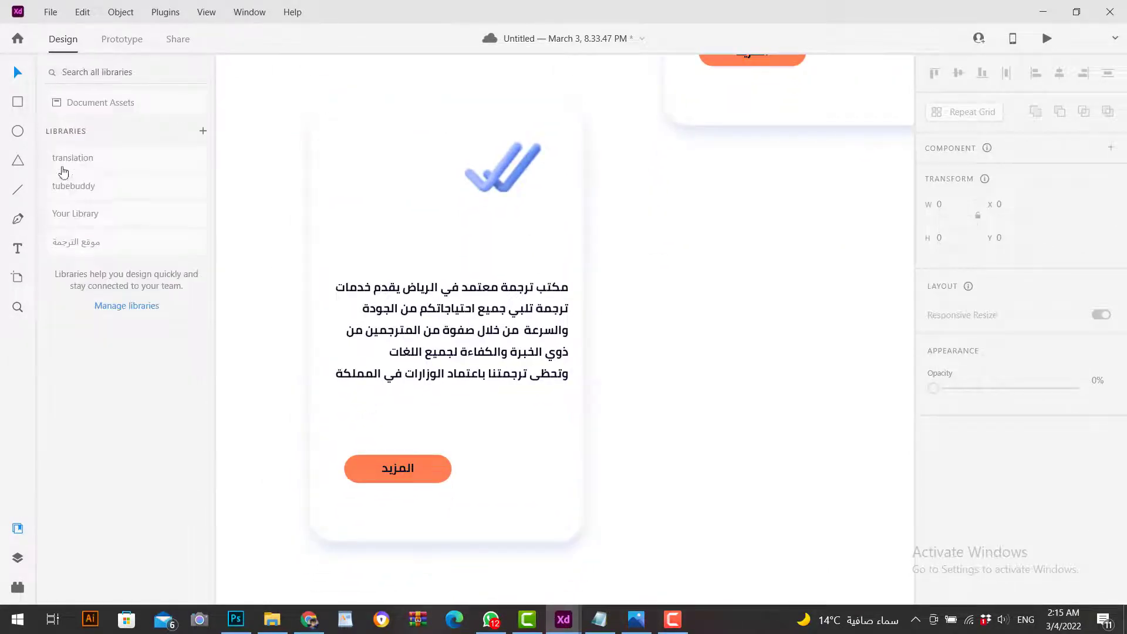
pyautogui.click(69, 243)
pyautogui.scroll(-10, 141, 458)
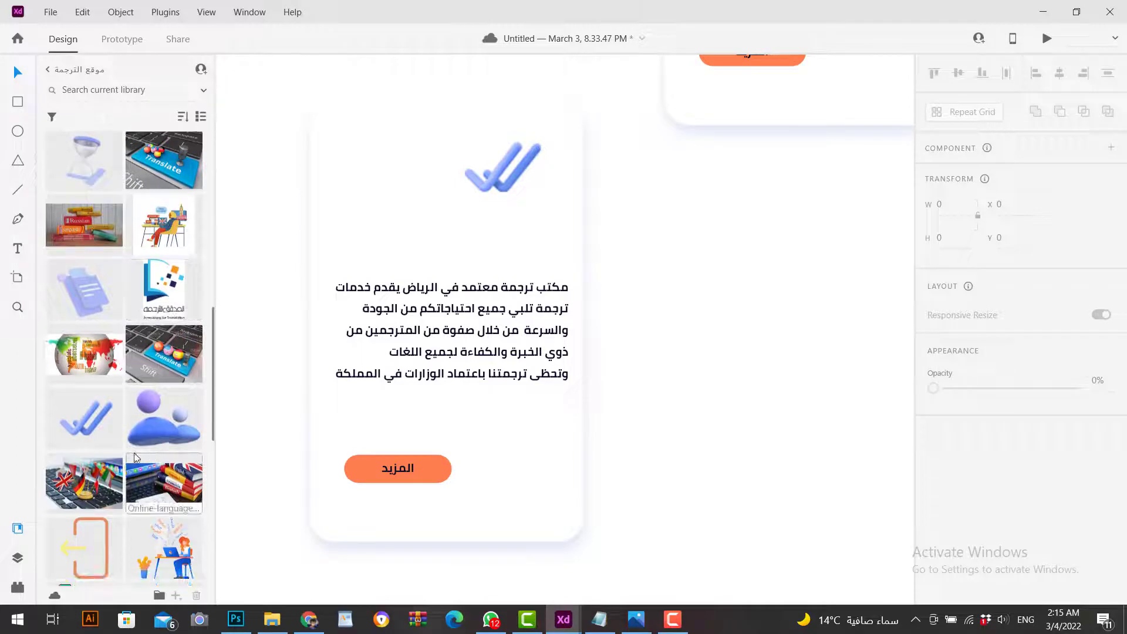
pyautogui.scroll(-6, 103, 327)
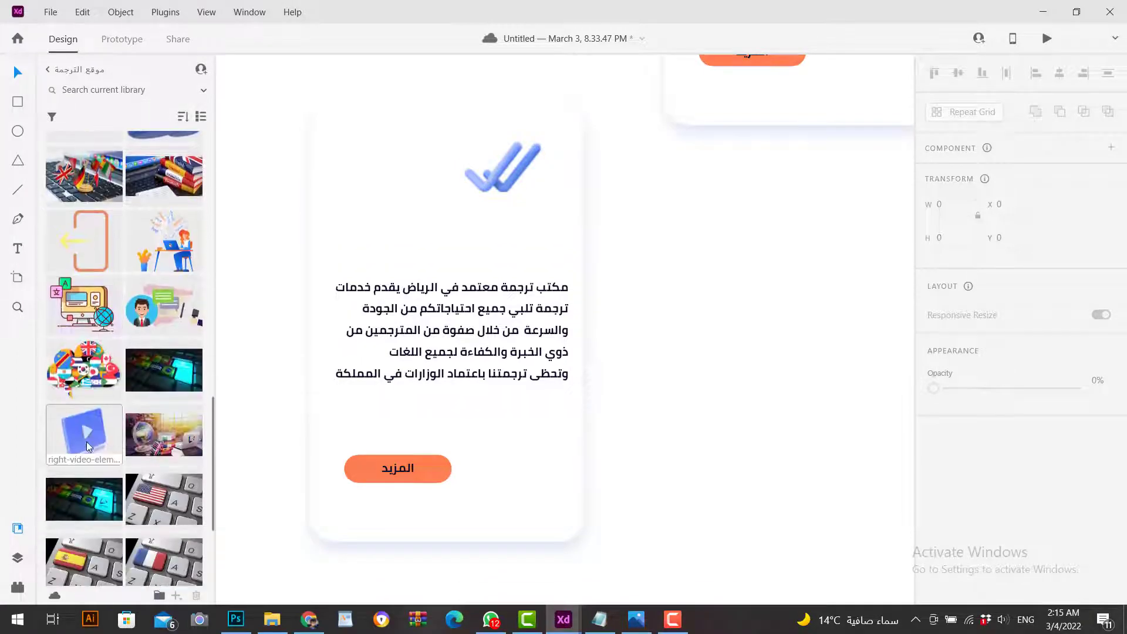
pyautogui.moveTo(742, 494); pyautogui.dragTo(743, 495)
pyautogui.moveTo(789, 559); pyautogui.dragTo(761, 459)
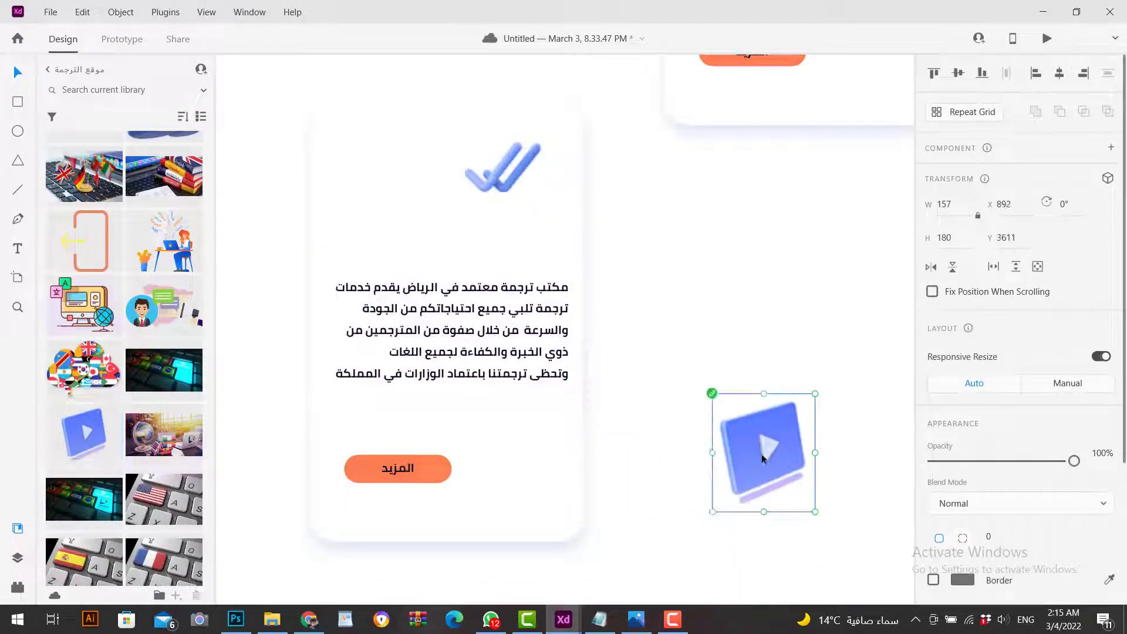
# - Move the video image inside the third card component and over its check mark, at about X 507, Y 3188
pyautogui.hotkey('ctrl', 'x')
pyautogui.click(546, 255)
pyautogui.hotkey('ctrl', 'v')
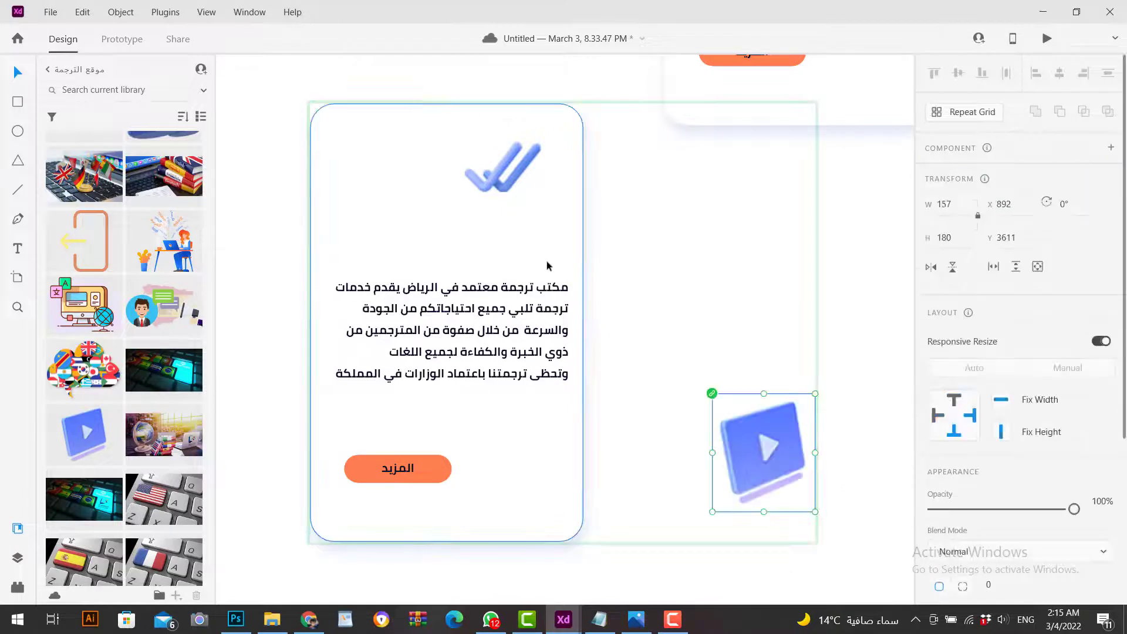
pyautogui.moveTo(737, 448); pyautogui.dragTo(502, 175)
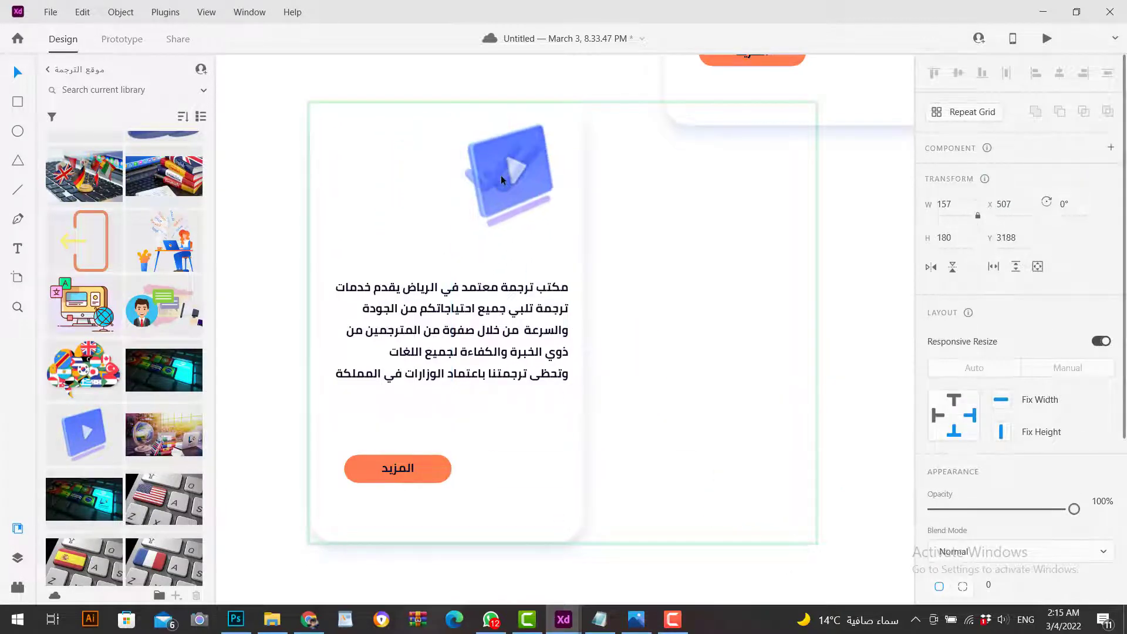
# - Scale the video image to about 86 by 99 at X 528, Y 3219, and delete the check mark image behind it
pyautogui.hotkey('ctrl', '3')
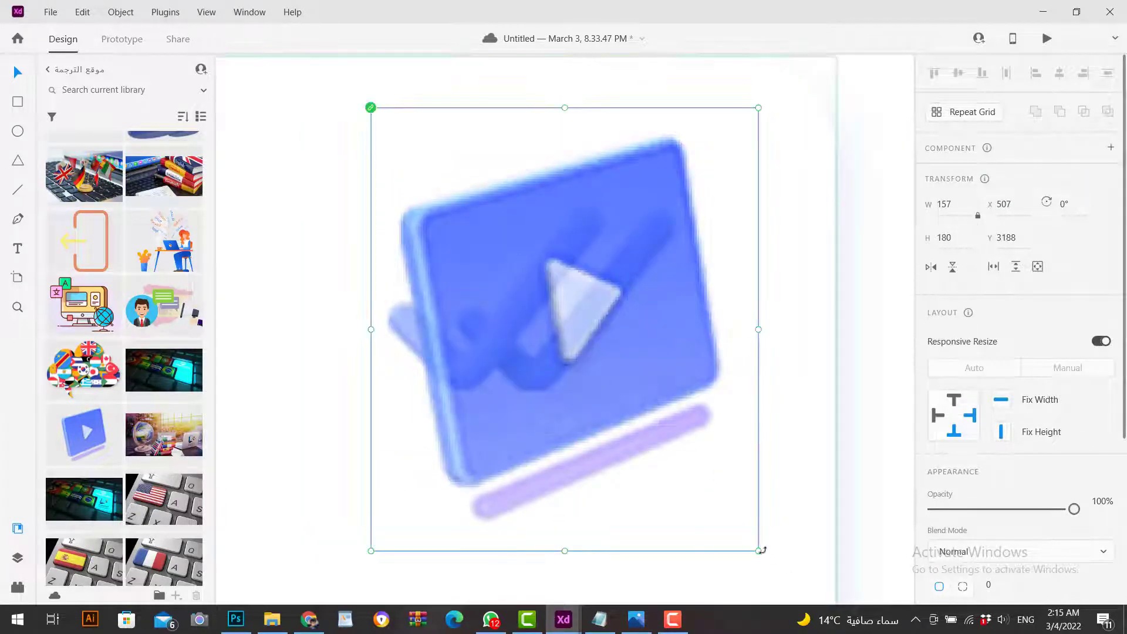
pyautogui.moveTo(758, 551); pyautogui.dragTo(597, 342)
pyautogui.moveTo(533, 282); pyautogui.dragTo(557, 301)
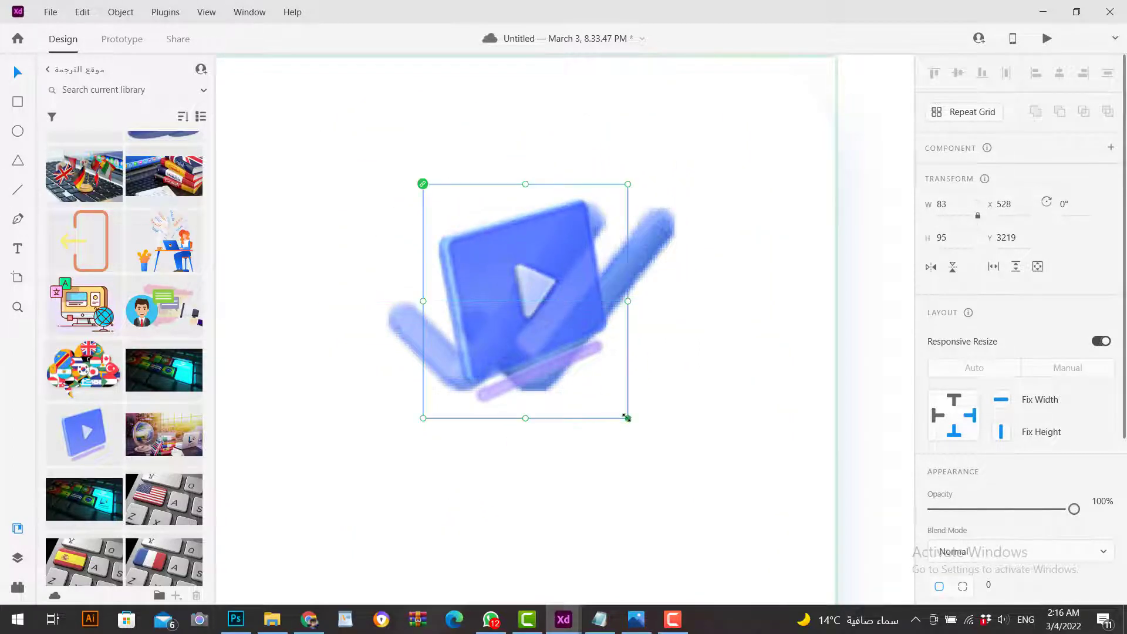
pyautogui.moveTo(628, 419); pyautogui.dragTo(636, 428)
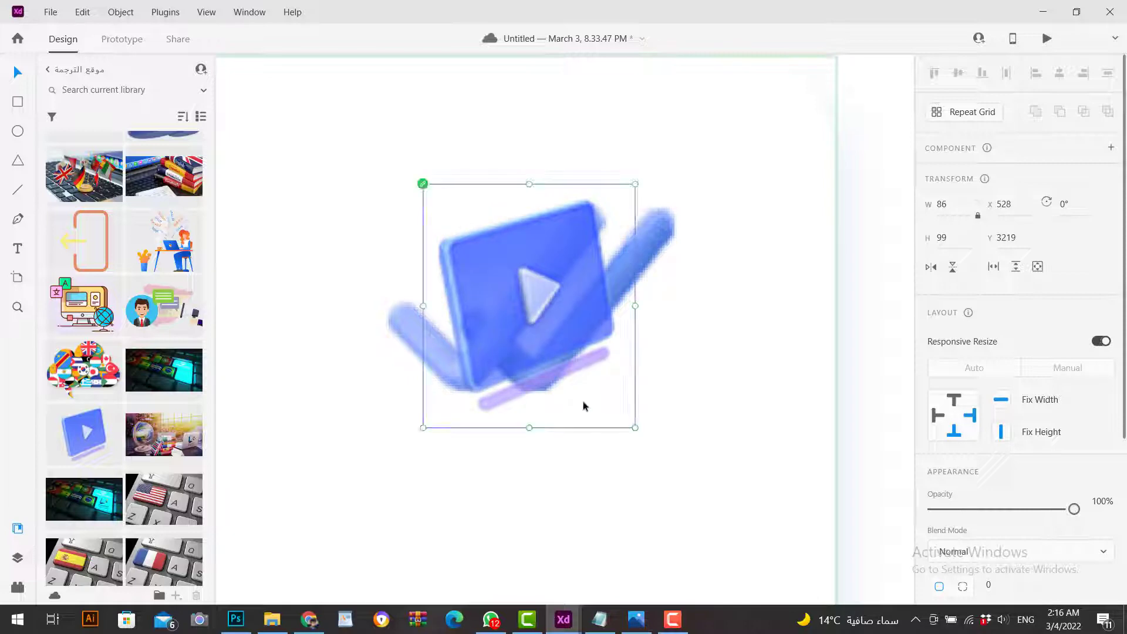
pyautogui.click(397, 315)
pyautogui.press('Delete')
# - Place a fourth instance of the card component from the document assets below the second card, aligned with it at X 819, Y 3324
pyautogui.scroll(-5, 501, 416)
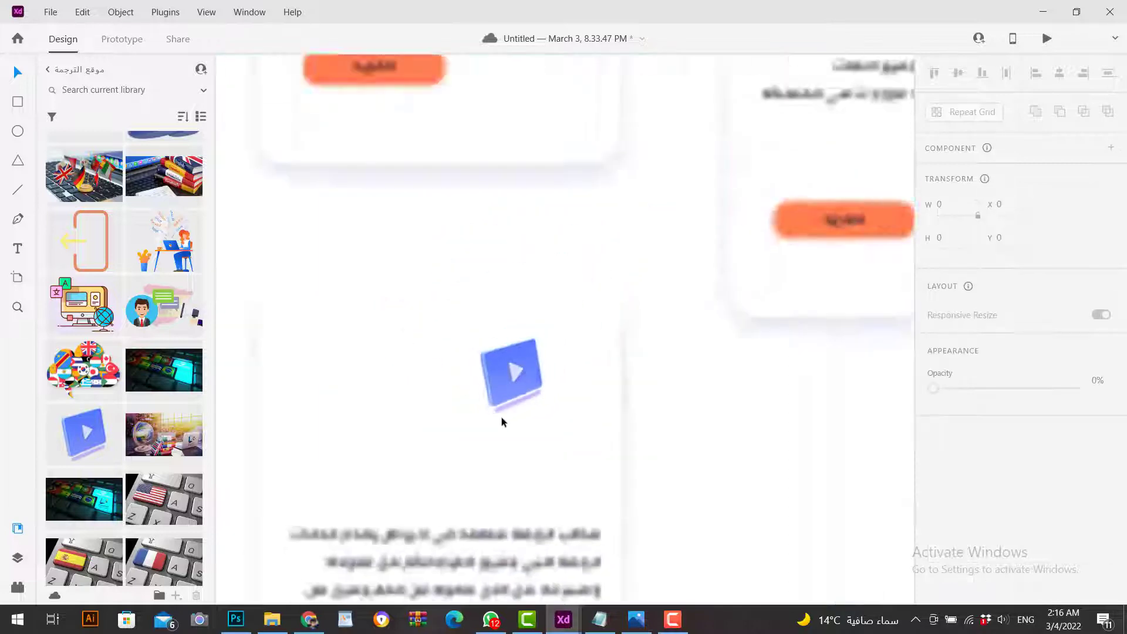
pyautogui.moveTo(675, 486); pyautogui.dragTo(543, 352)
pyautogui.scroll(-4, 652, 335)
pyautogui.moveTo(723, 360); pyautogui.dragTo(651, 434)
pyautogui.scroll(-1, 650, 422)
pyautogui.scroll(-2, 650, 421)
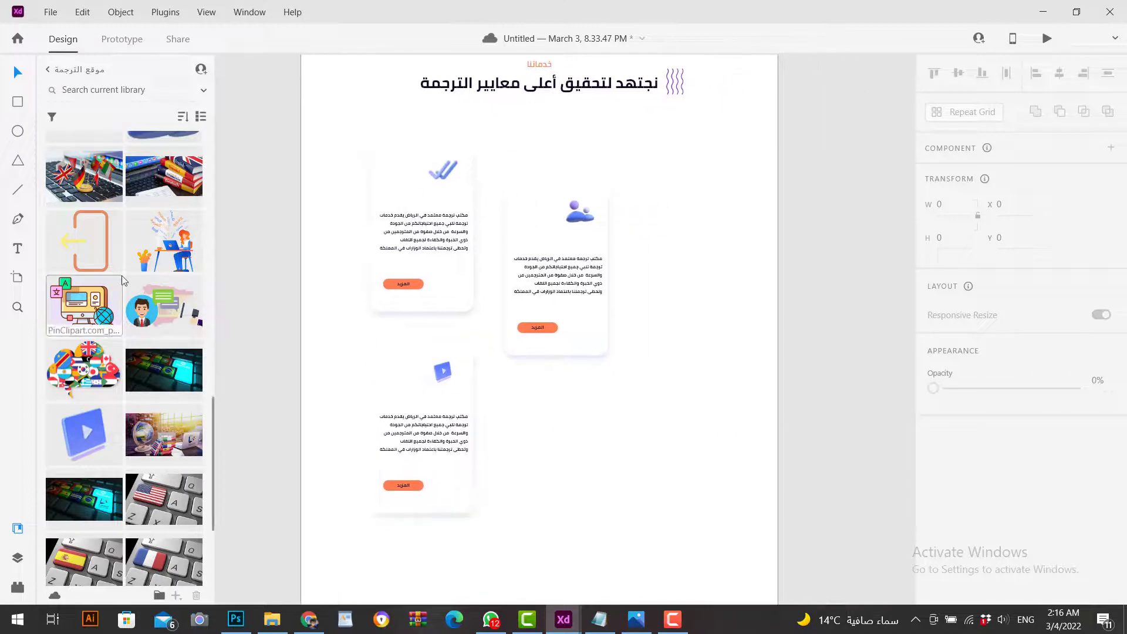
pyautogui.click(49, 72)
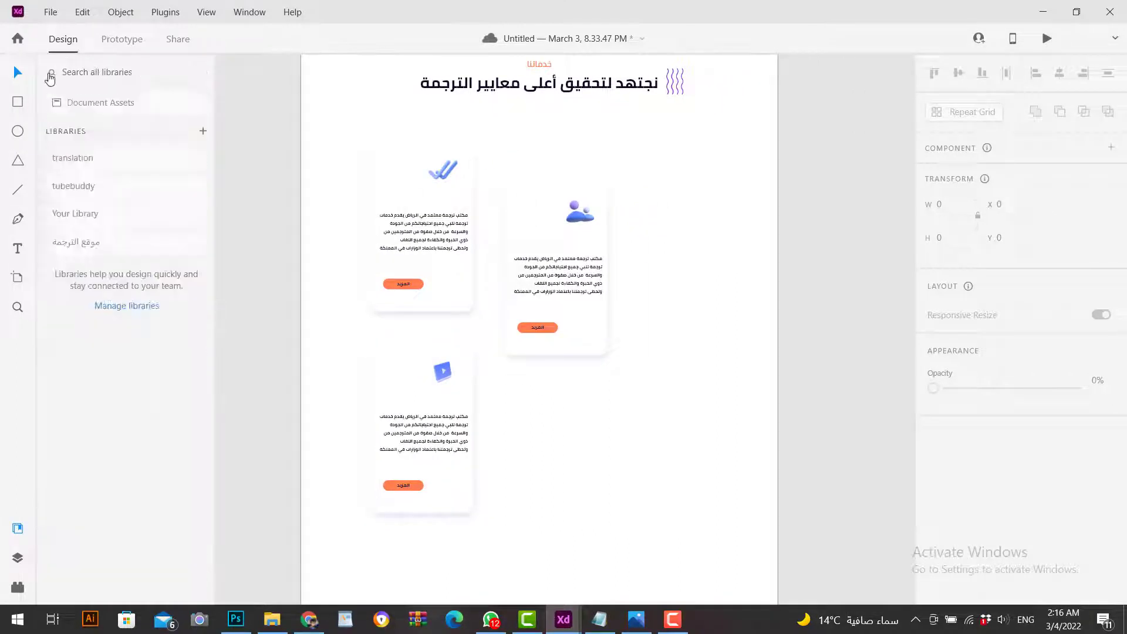
pyautogui.click(94, 241)
pyautogui.click(56, 73)
pyautogui.click(83, 102)
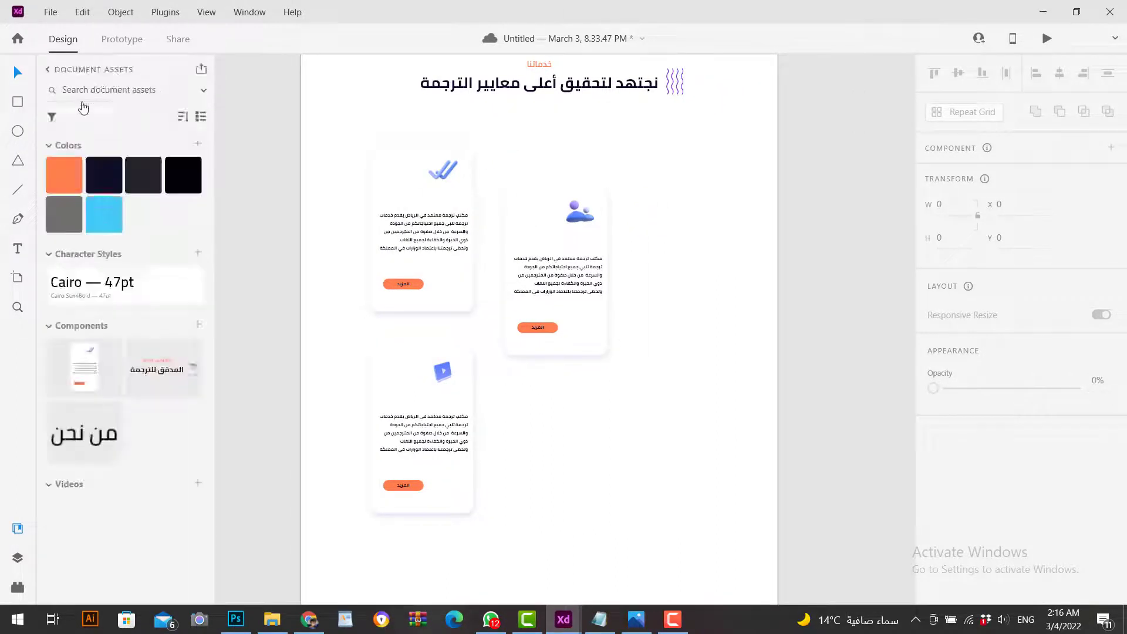
pyautogui.moveTo(84, 414); pyautogui.dragTo(571, 478)
pyautogui.scroll(3, 571, 478)
pyautogui.moveTo(563, 332); pyautogui.dragTo(588, 385)
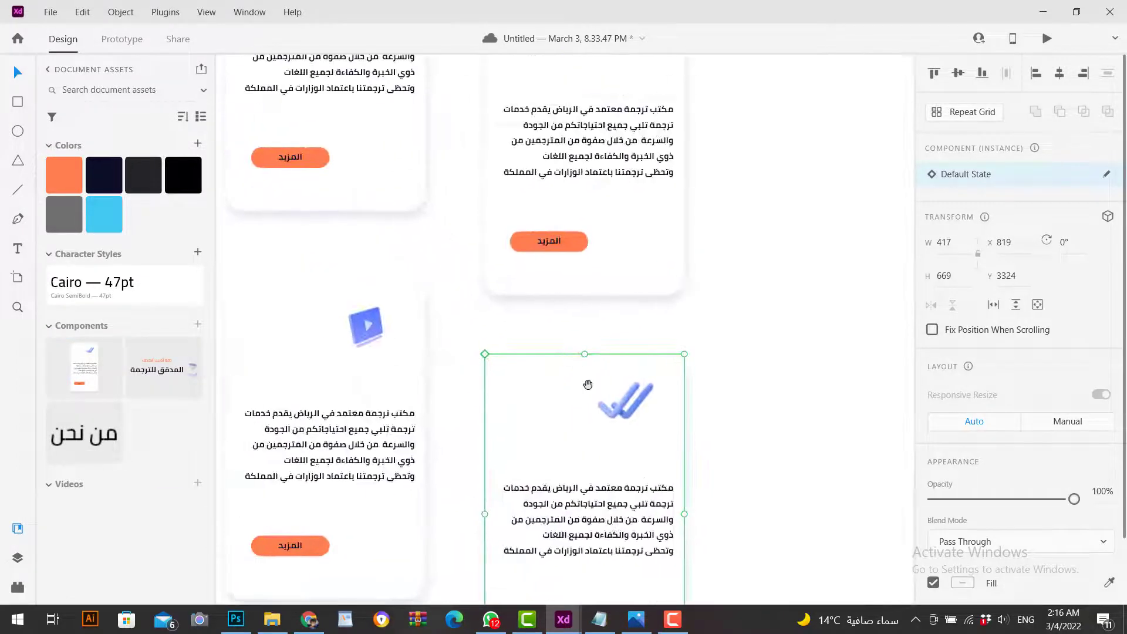
pyautogui.press('Escape')
# - Bring the blue documents image from the موقع الترجمة library into the fourth card, over its check mark at about X 1012, Y 3310
pyautogui.scroll(-2, 411, 293)
pyautogui.click(48, 69)
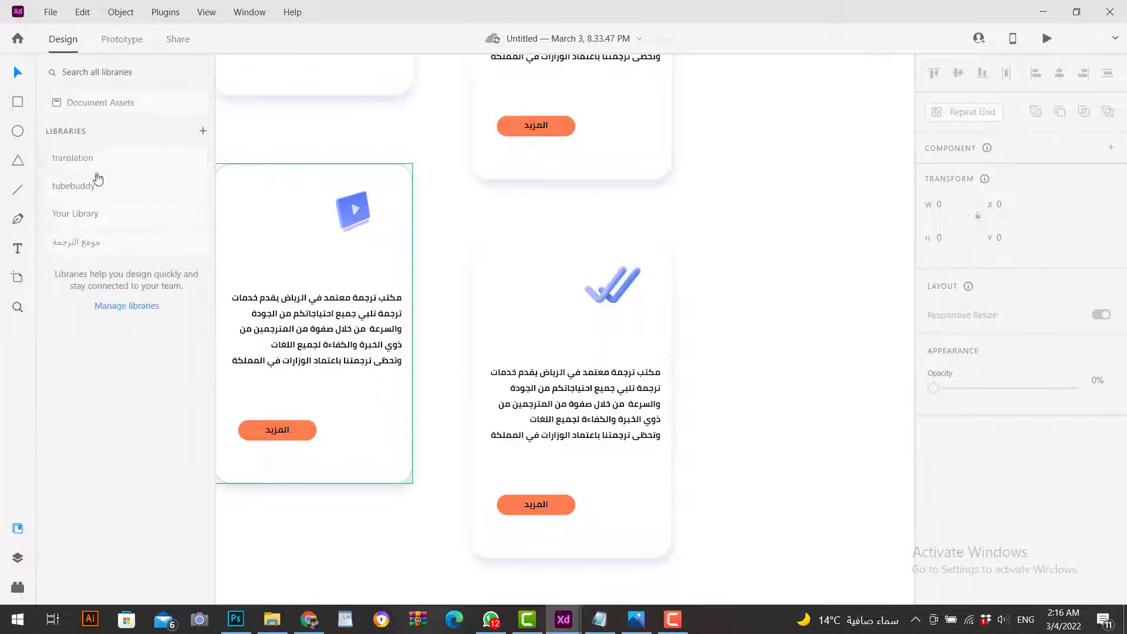
pyautogui.click(97, 252)
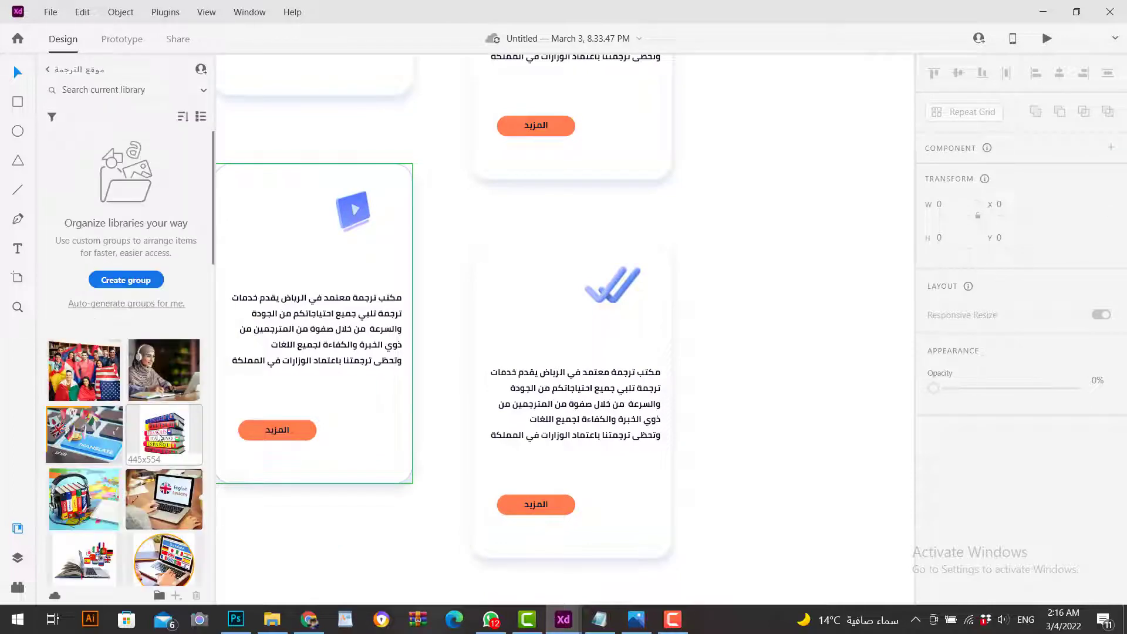
pyautogui.scroll(-5, 151, 444)
pyautogui.moveTo(84, 435); pyautogui.dragTo(834, 503)
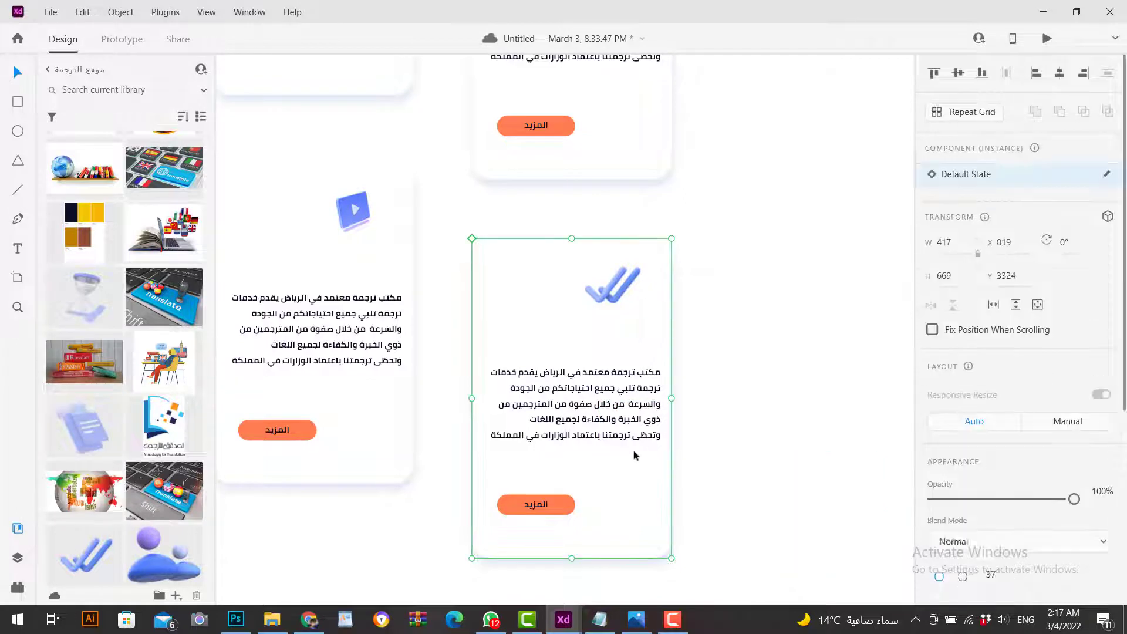
pyautogui.moveTo(832, 515); pyautogui.dragTo(614, 288)
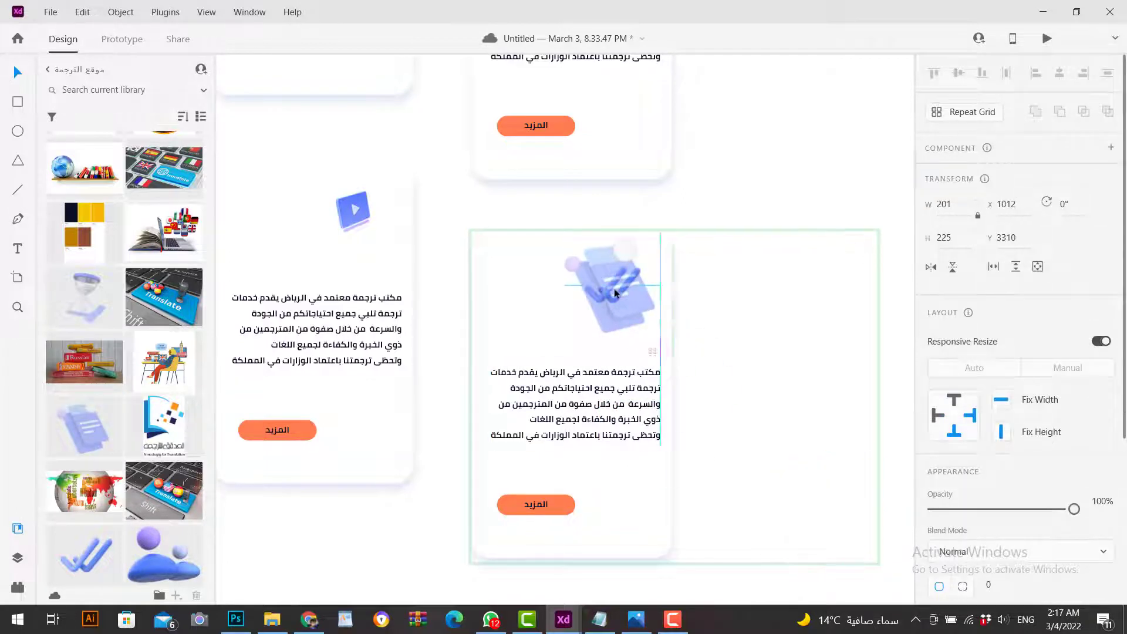
# - Scale the documents image to about 90 by 101, center it over the check mark, and delete the check mark image
pyautogui.hotkey('ctrl', '3')
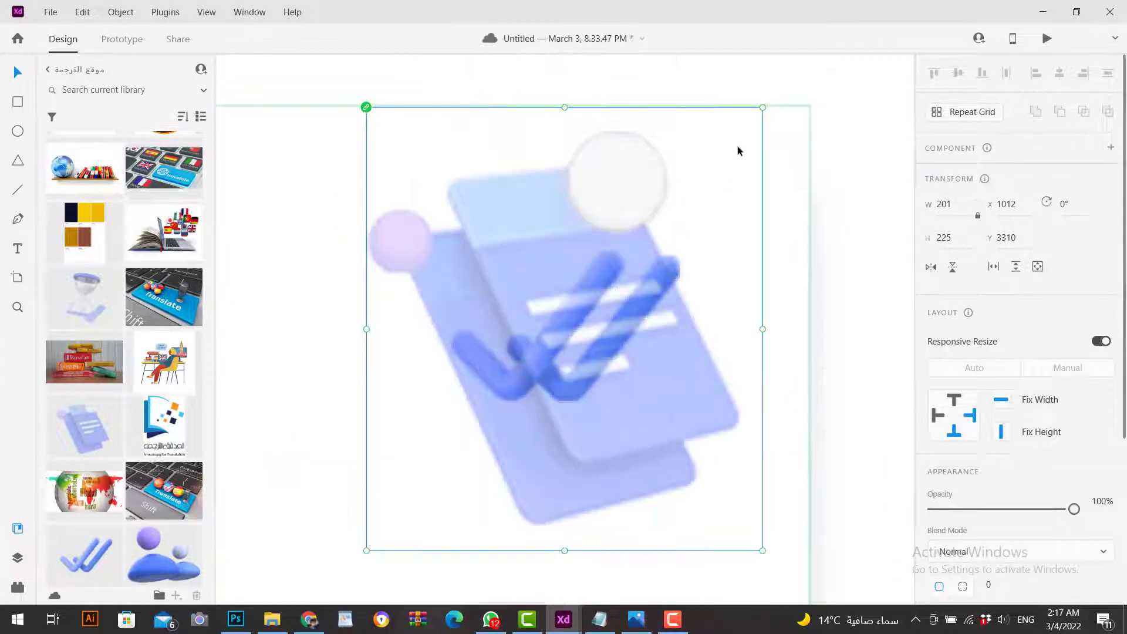
pyautogui.moveTo(761, 549); pyautogui.dragTo(543, 306)
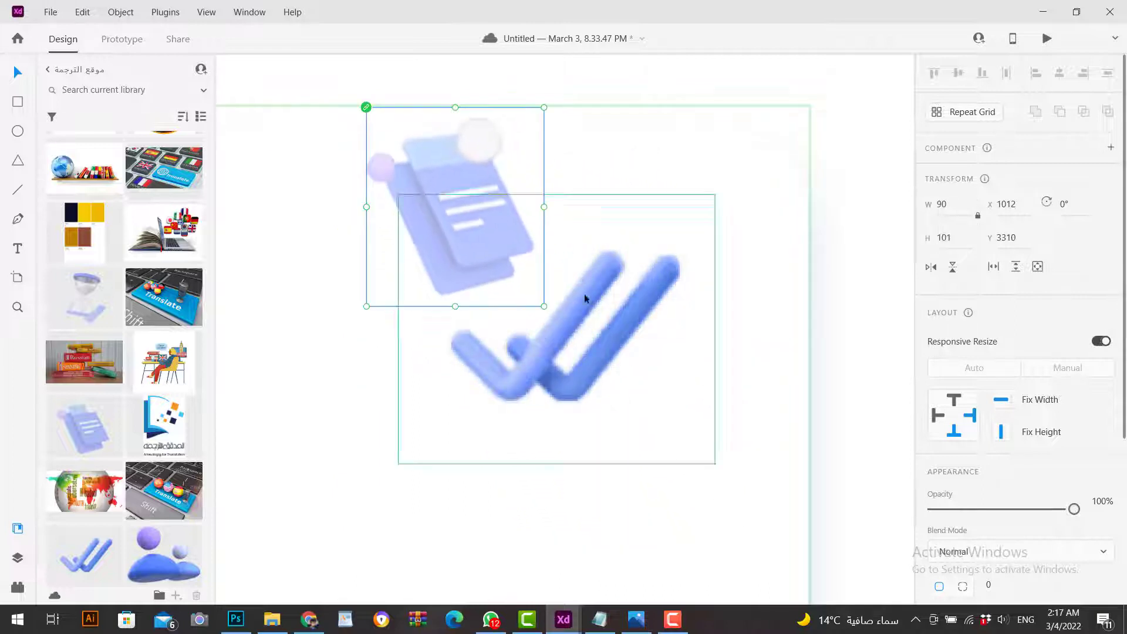
pyautogui.moveTo(452, 177); pyautogui.dragTo(561, 287)
pyautogui.click(464, 343)
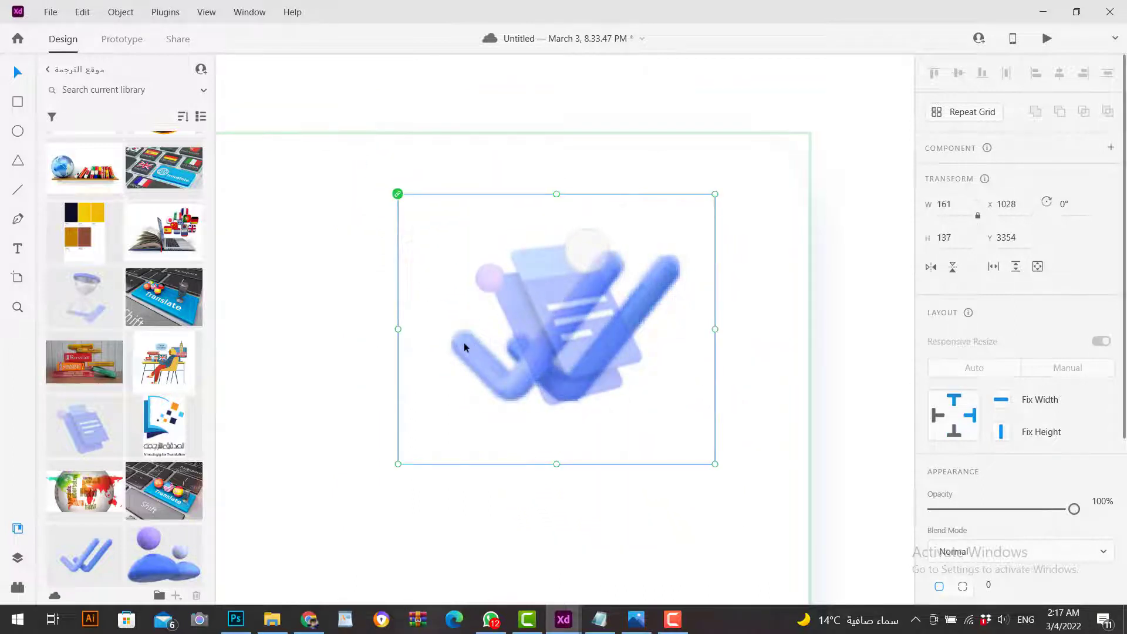
pyautogui.press('Delete')
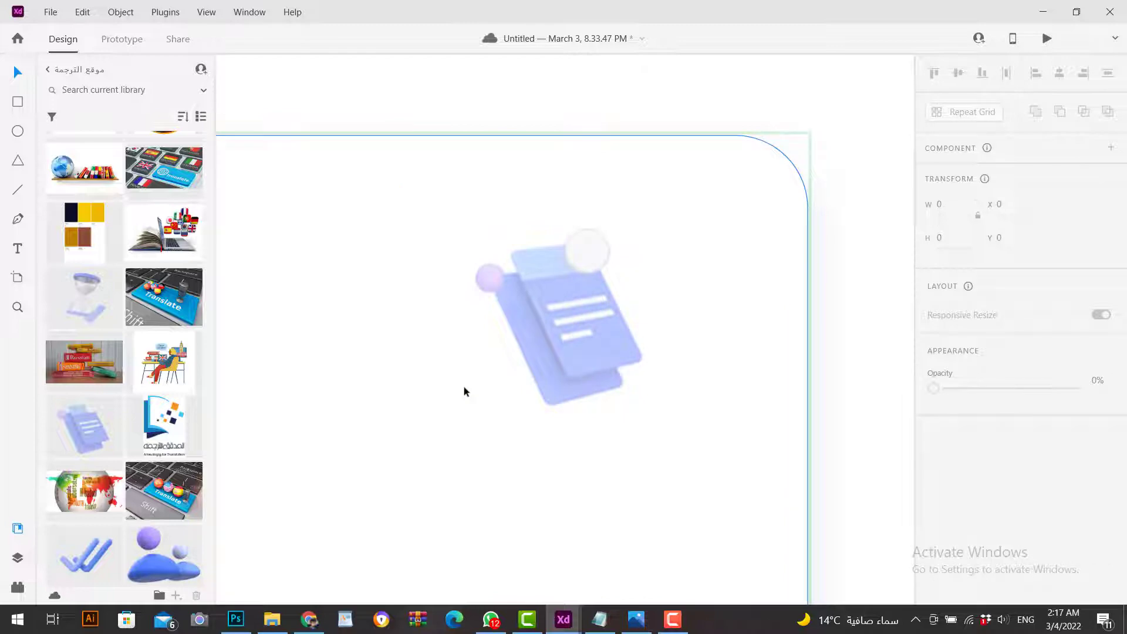
# - Examine the four service cards and compare them with the services section in the Innovative (1) reference document
pyautogui.hotkey('ctrl', '-')
pyautogui.hotkey('ctrl', '-')
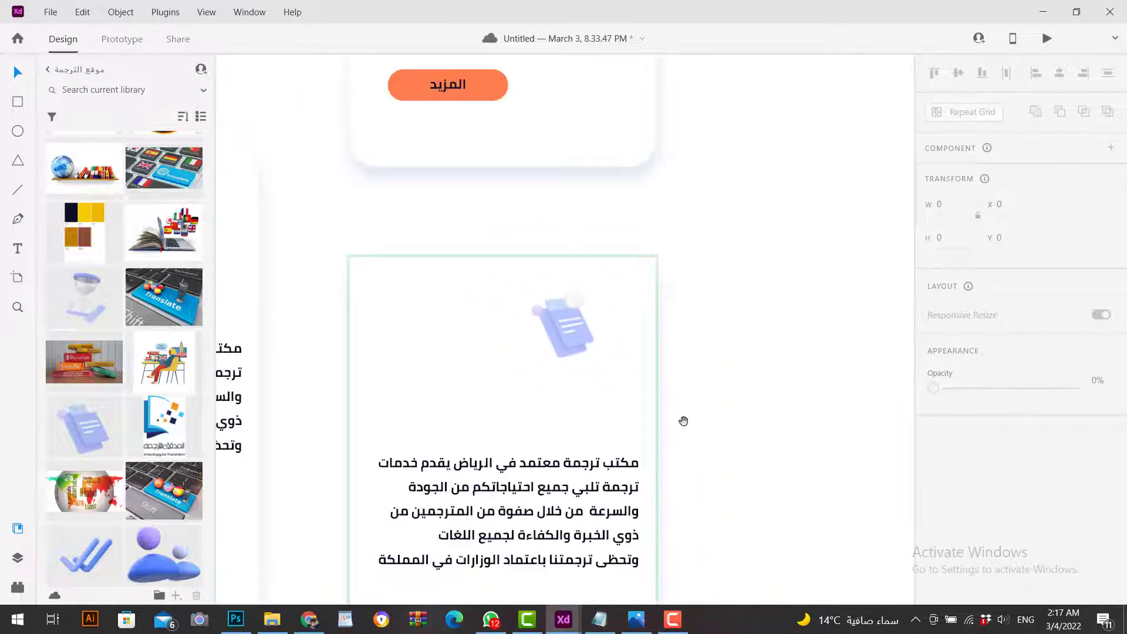
pyautogui.scroll(-3, 683, 420)
pyautogui.hotkey('ctrl', '-')
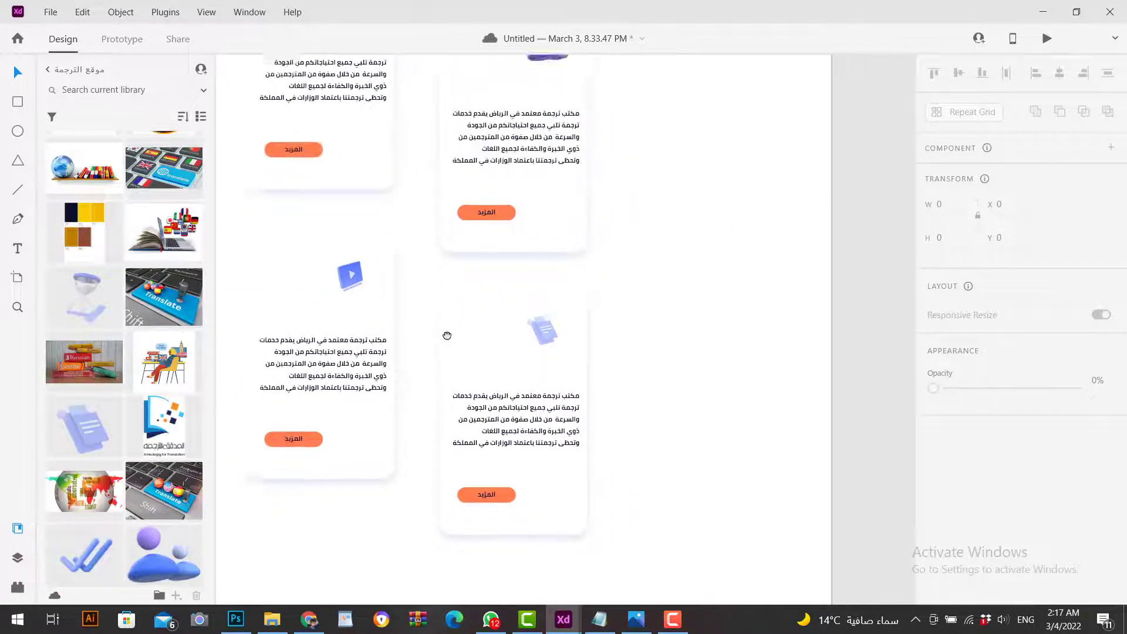
pyautogui.moveTo(446, 335); pyautogui.dragTo(480, 413)
pyautogui.scroll(-3, 645, 358)
pyautogui.scroll(2, 644, 358)
pyautogui.moveTo(668, 239); pyautogui.dragTo(603, 362)
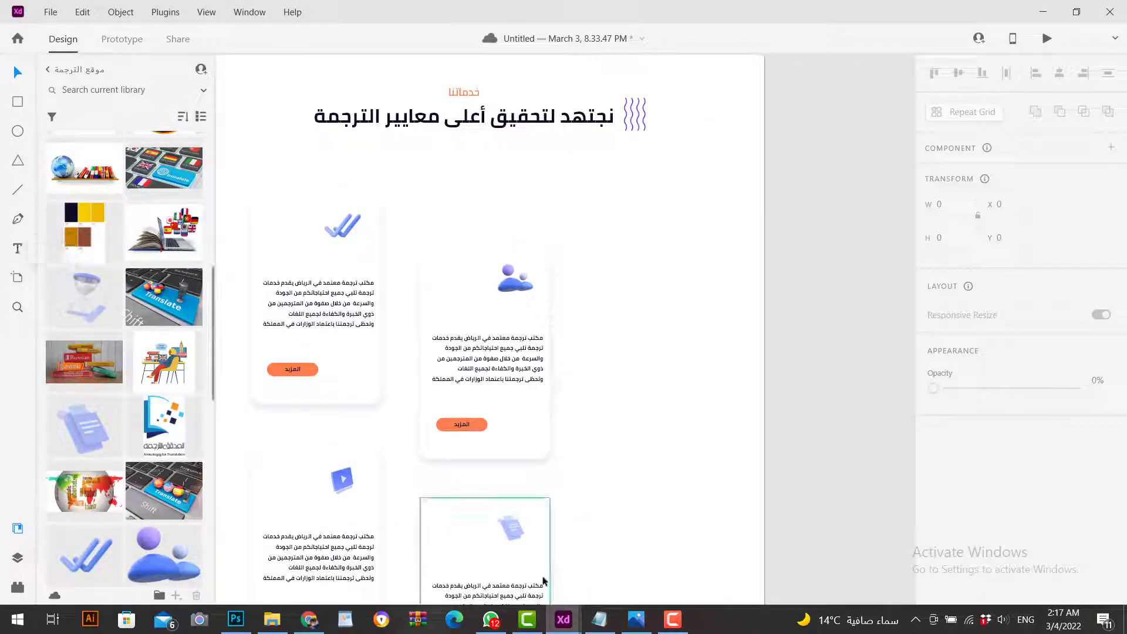
pyautogui.moveTo(561, 625)
pyautogui.click(486, 538)
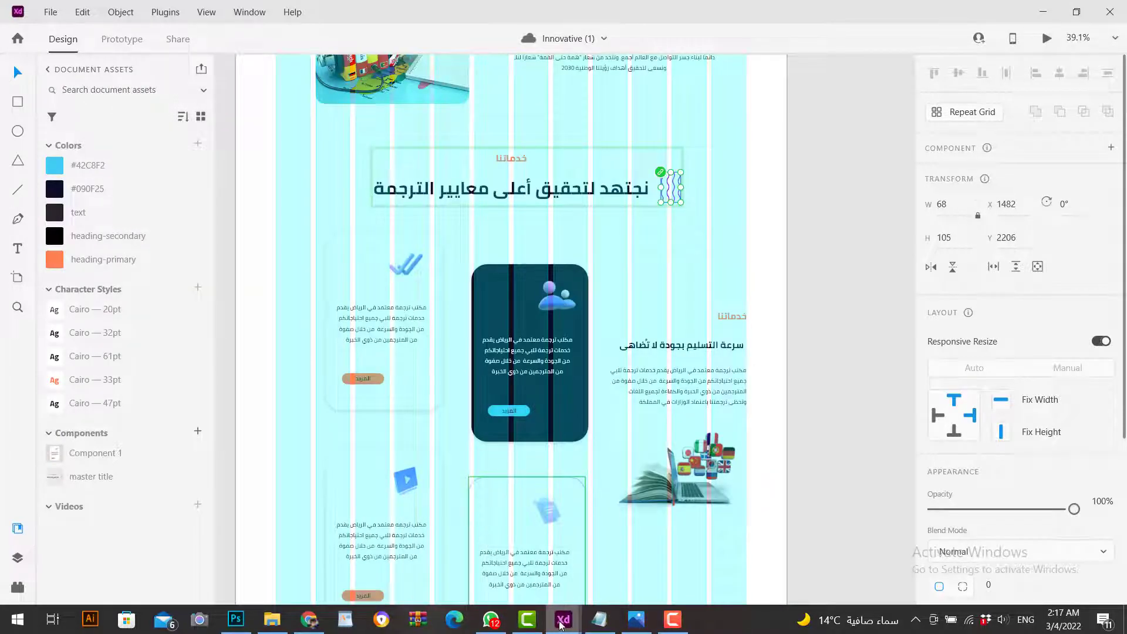
pyautogui.moveTo(562, 625)
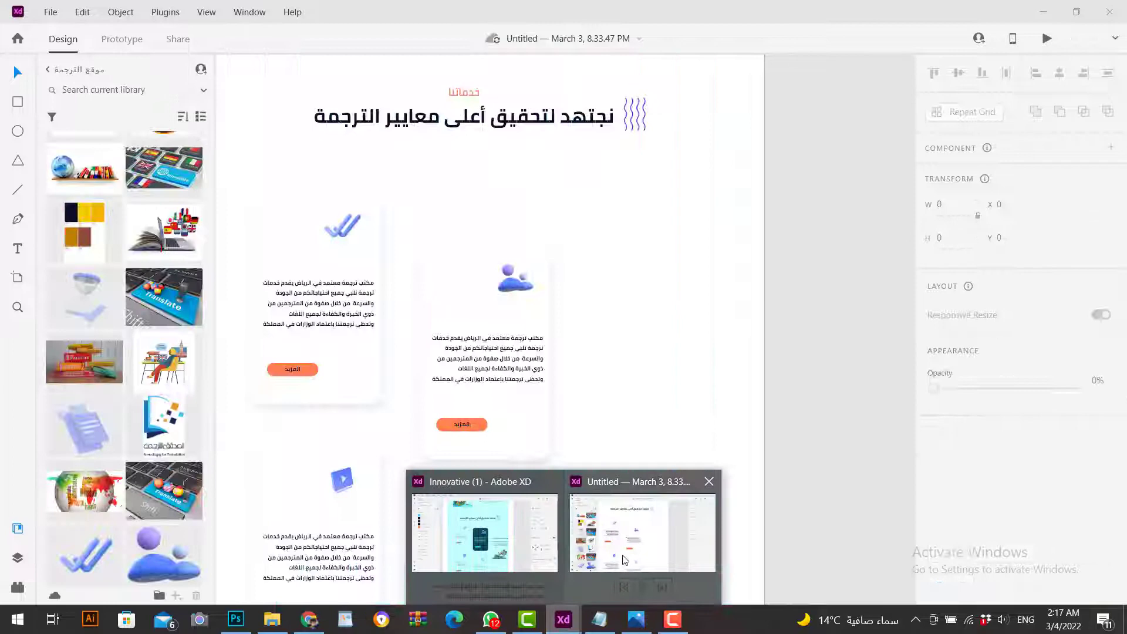
pyautogui.click(642, 532)
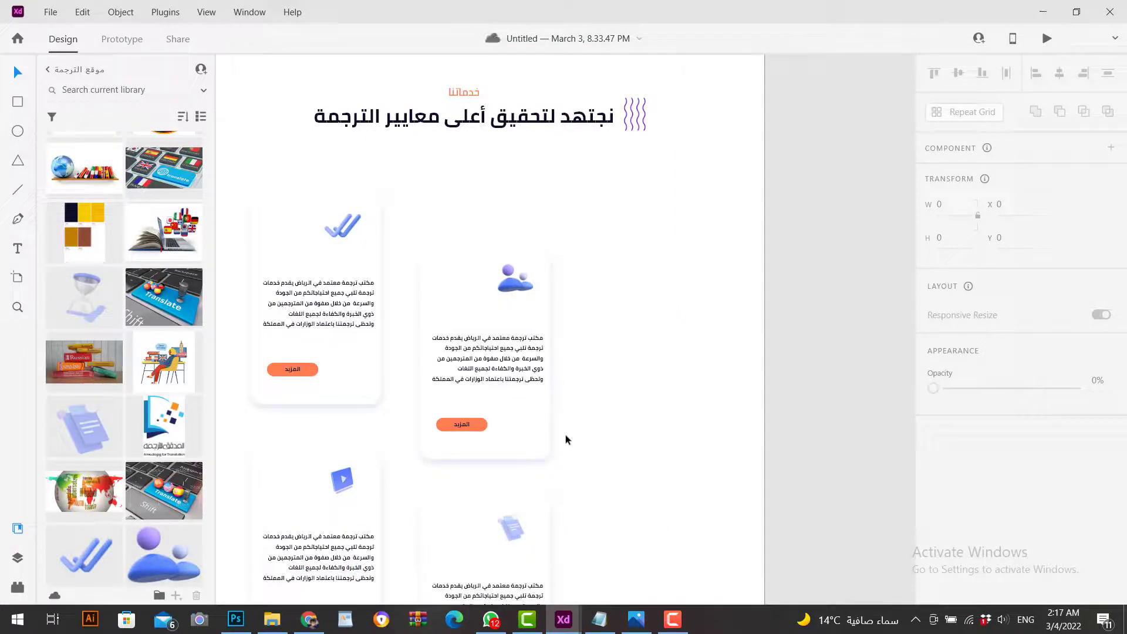
# - Fill the background rectangle of the second service card with the dark navy heading color from the document assets
pyautogui.click(525, 410)
pyautogui.hotkey('ctrl', '3')
pyautogui.click(547, 440)
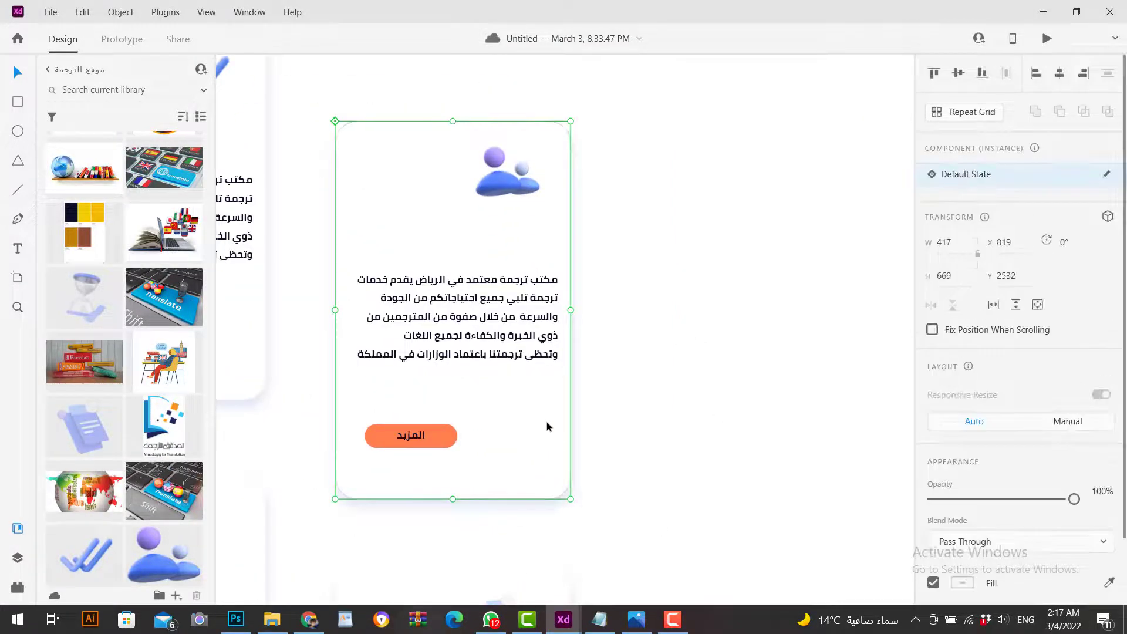
pyautogui.scroll(-5, 951, 516)
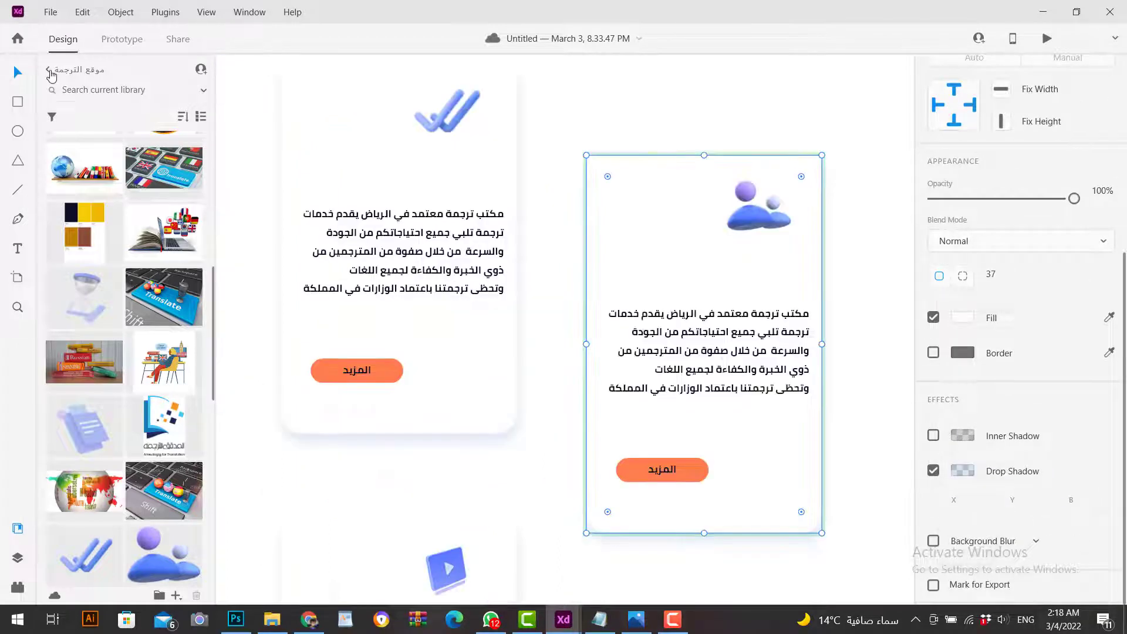
pyautogui.click(48, 70)
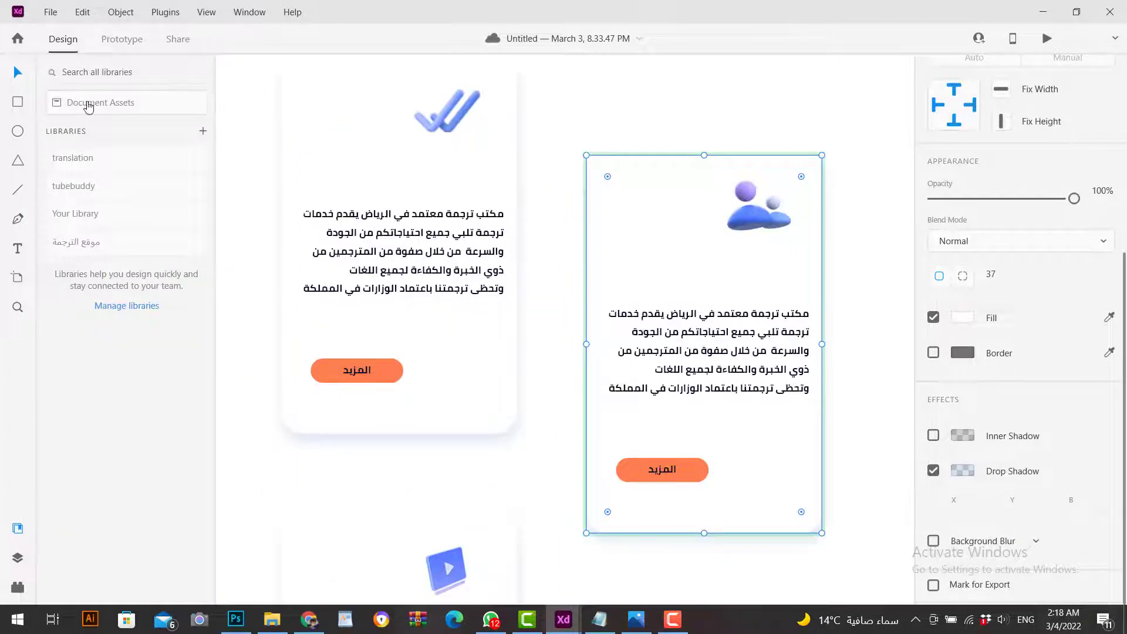
pyautogui.click(89, 103)
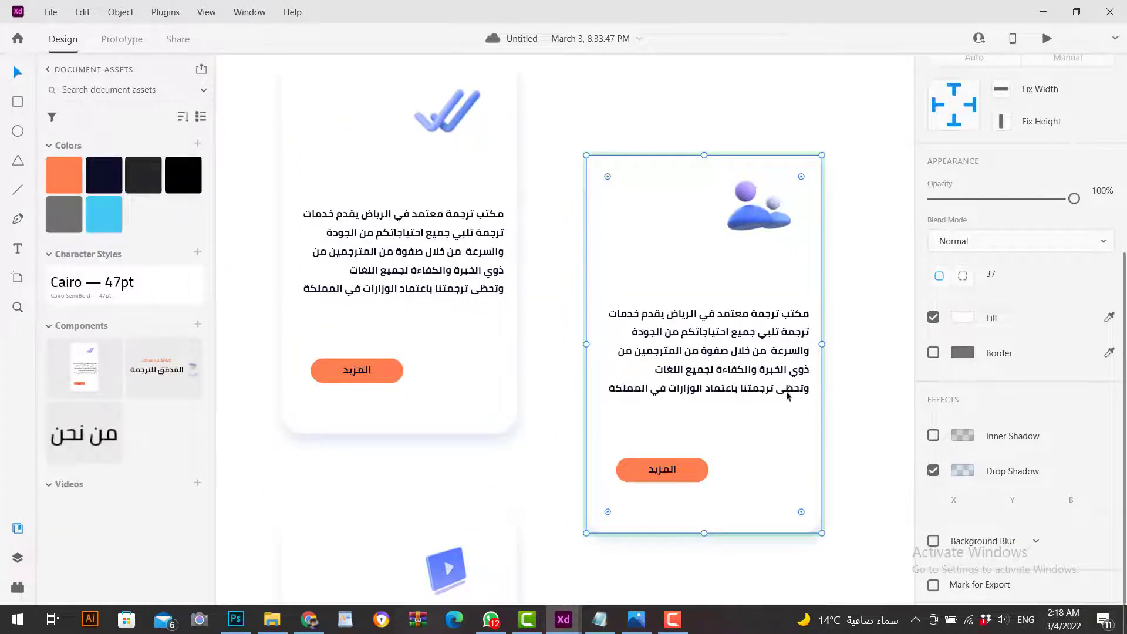
pyautogui.doubleClick(747, 273)
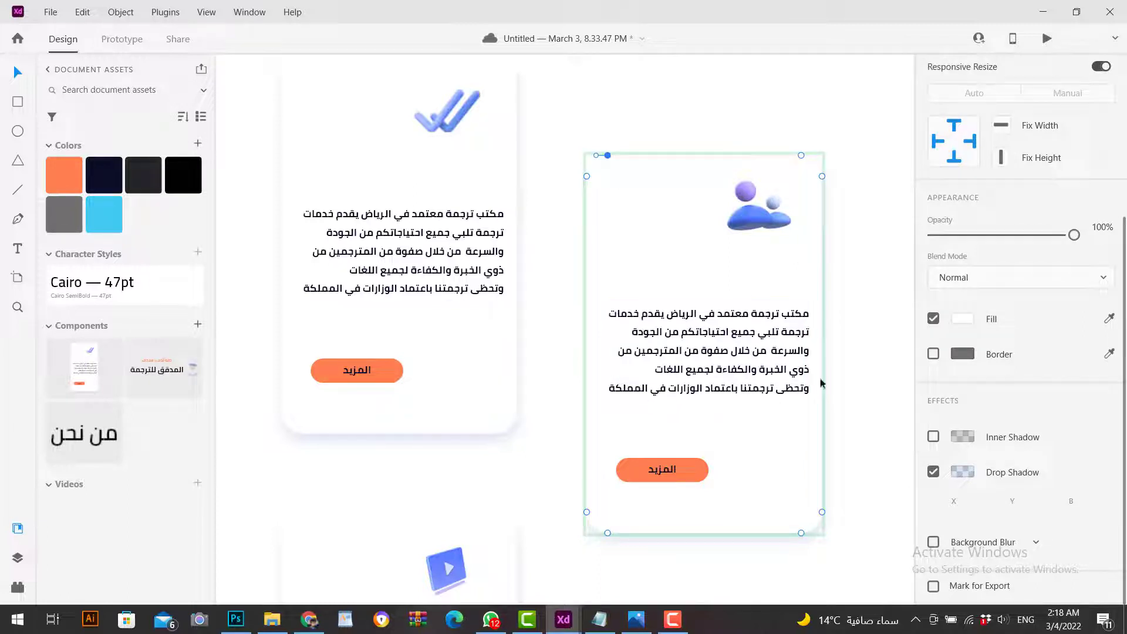
pyautogui.press('Escape')
pyautogui.click(92, 187)
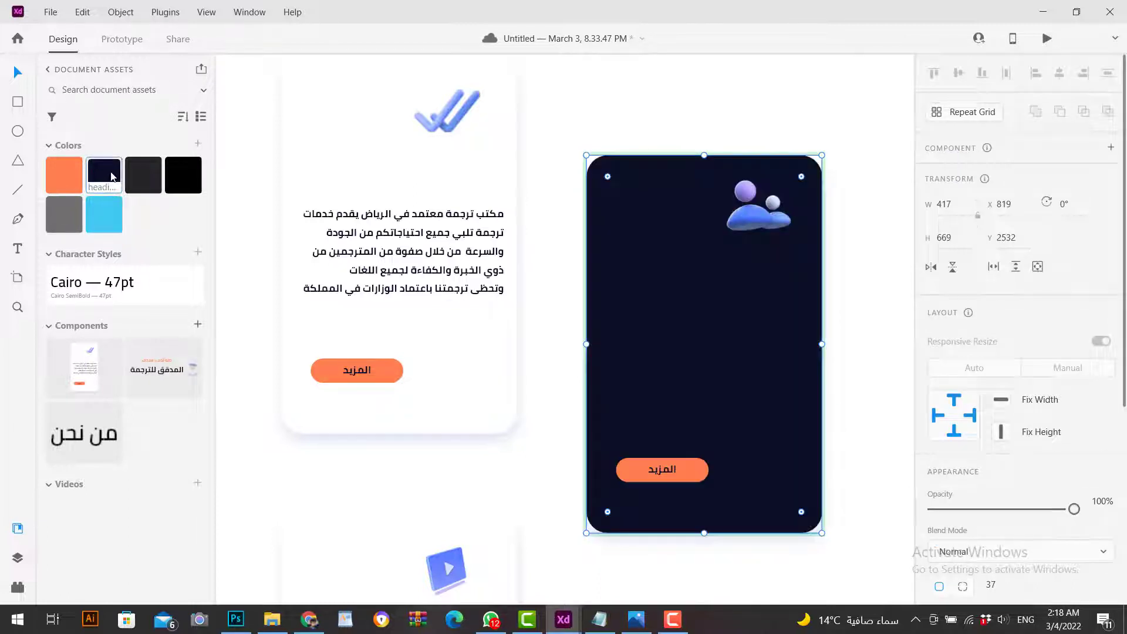
# - Recolor the second card's paragraph text white and its المزيد button light blue from the document colors
pyautogui.click(709, 352)
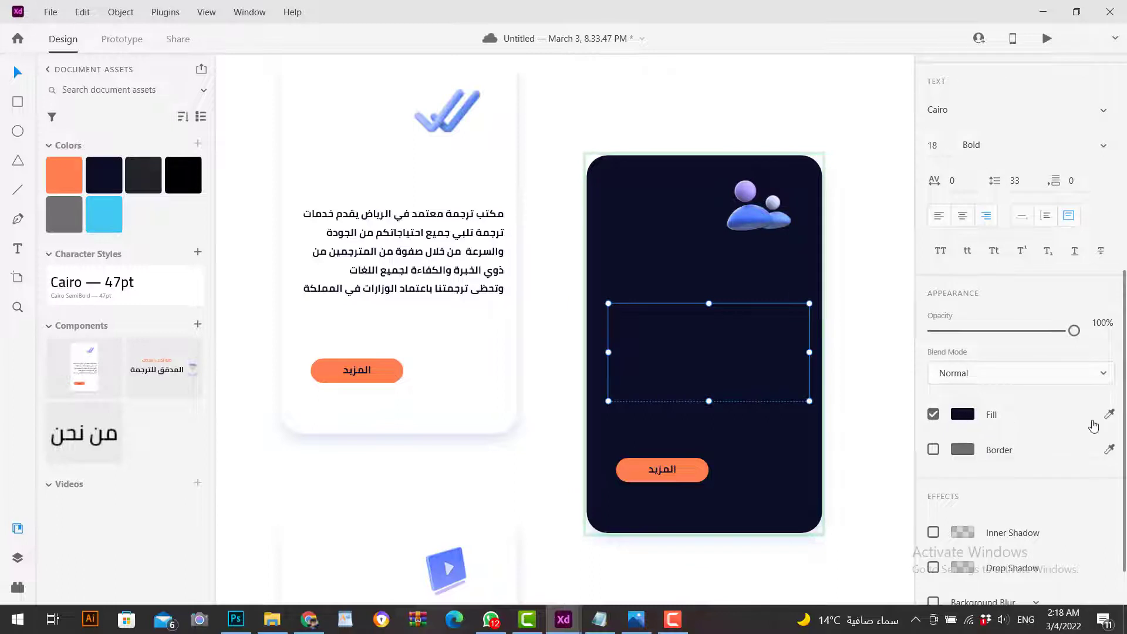
pyautogui.click(693, 474)
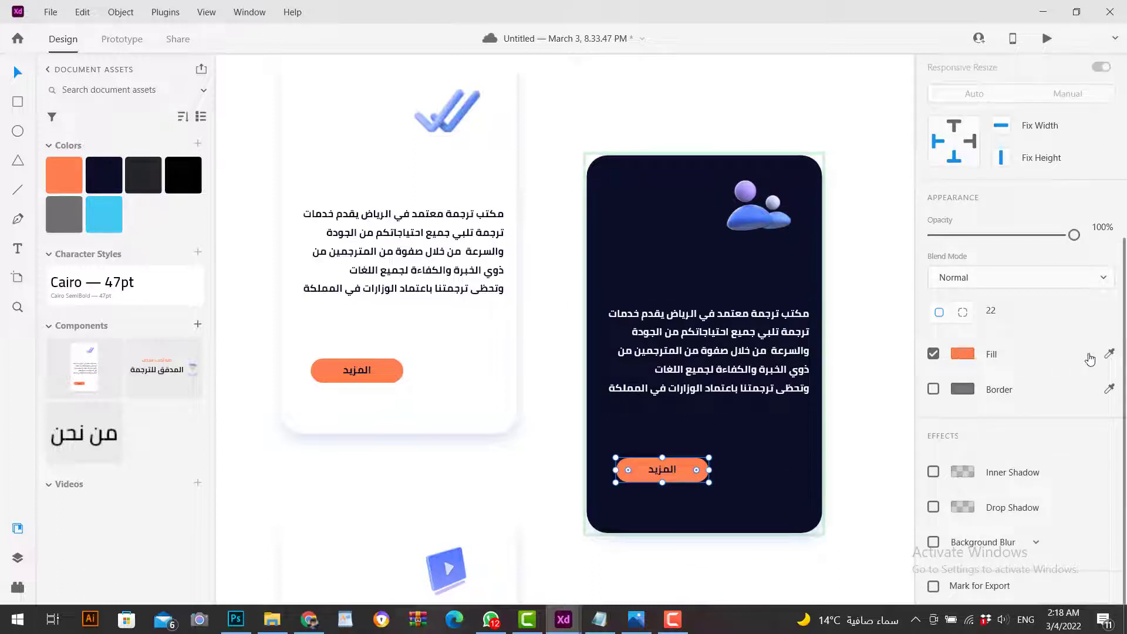
pyautogui.click(963, 354)
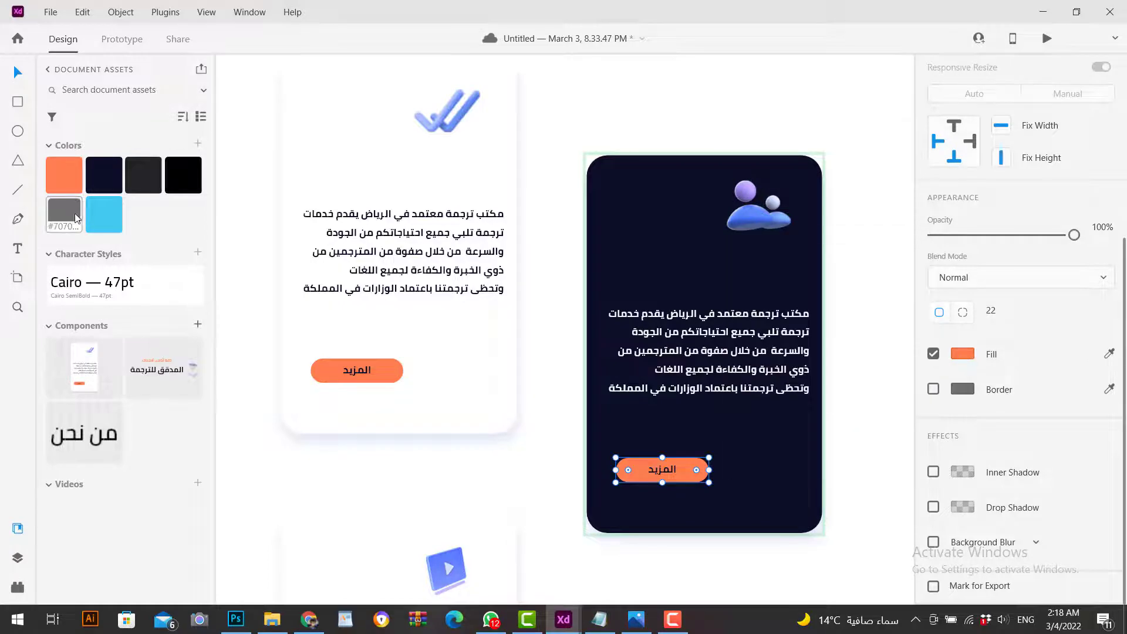
pyautogui.click(104, 214)
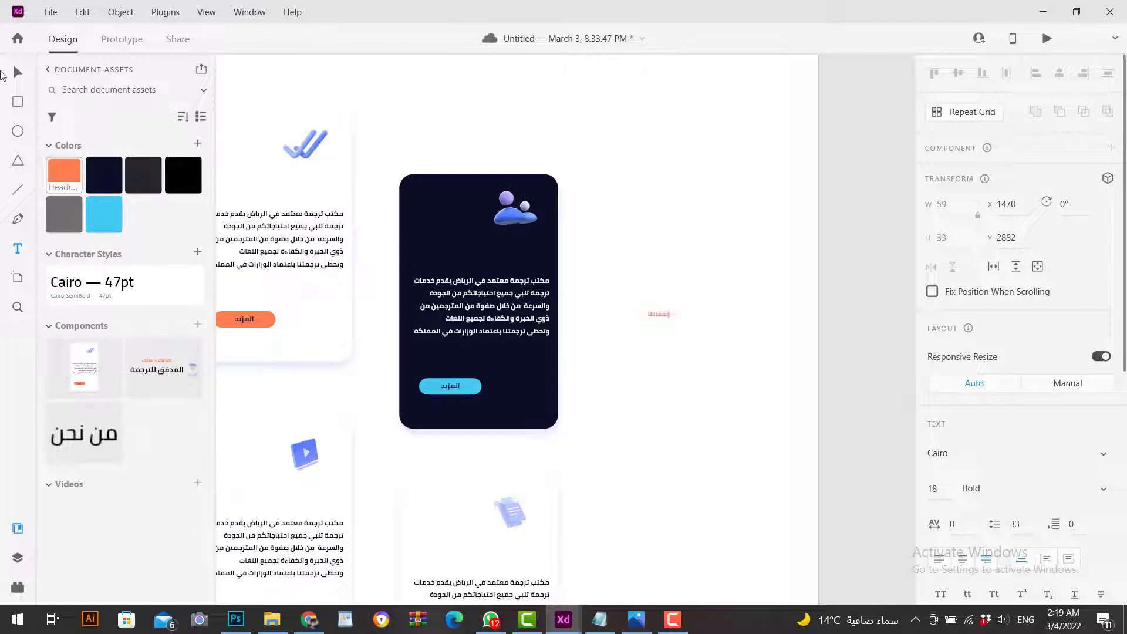
# - Style the orange خدماتنا text beside the dark card as Cairo SemiBold 33 with 62 line spacing, and place it at X 1649, Y 2805
pyautogui.click(18, 73)
pyautogui.moveTo(665, 317); pyautogui.dragTo(747, 317)
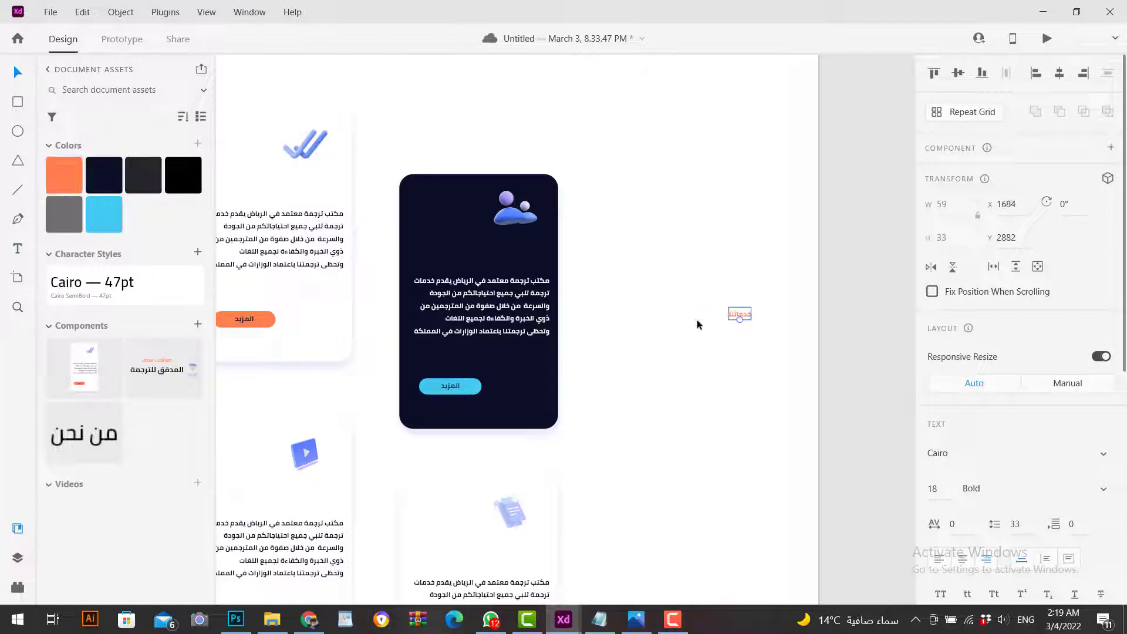
pyautogui.scroll(5, 476, 356)
pyautogui.doubleClick(469, 249)
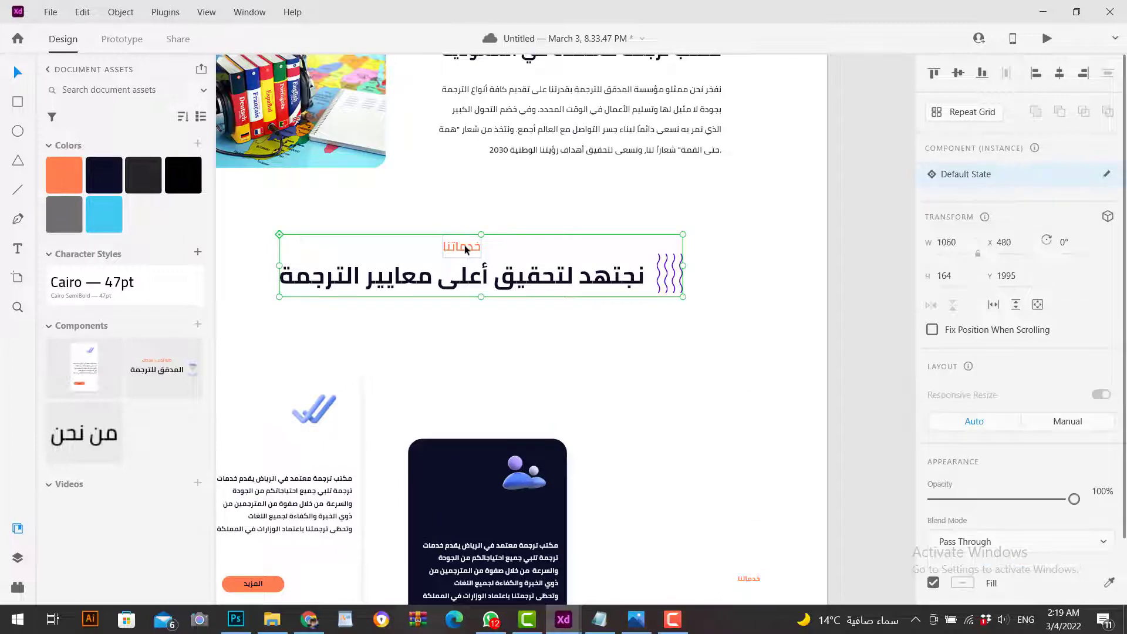
pyautogui.scroll(-3, 1114, 521)
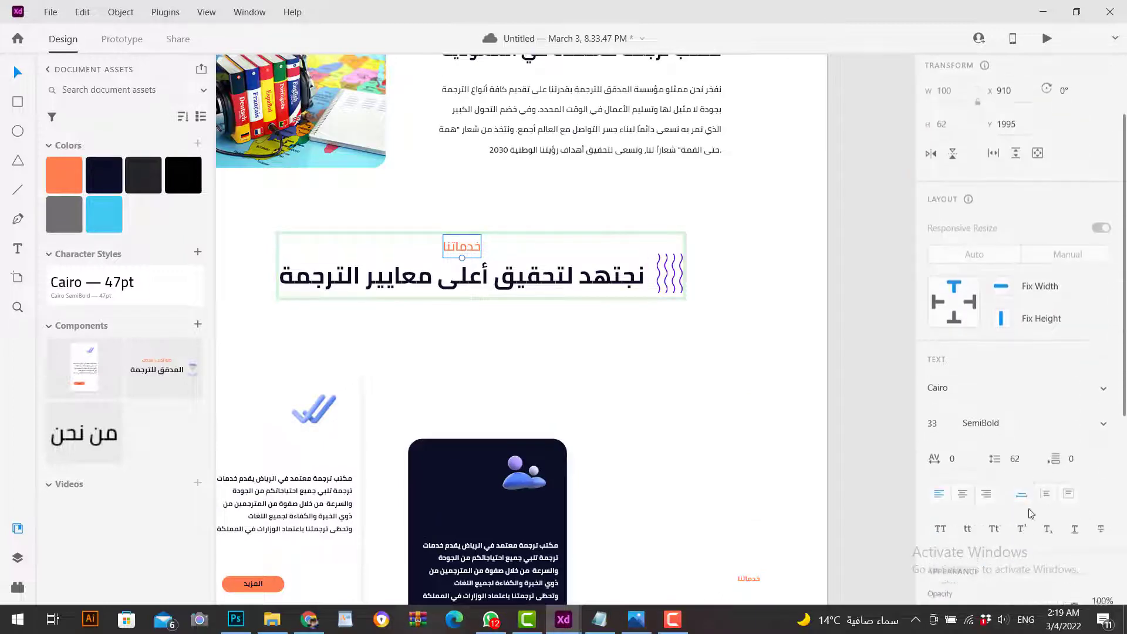
pyautogui.click(748, 578)
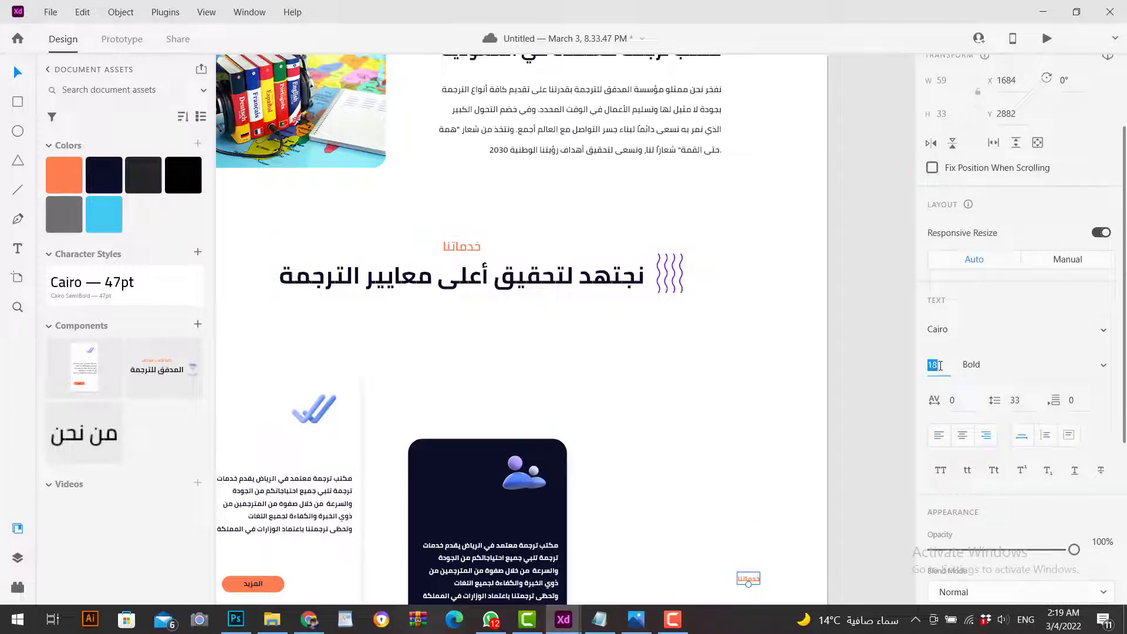
pyautogui.click(1100, 369)
pyautogui.click(1018, 341)
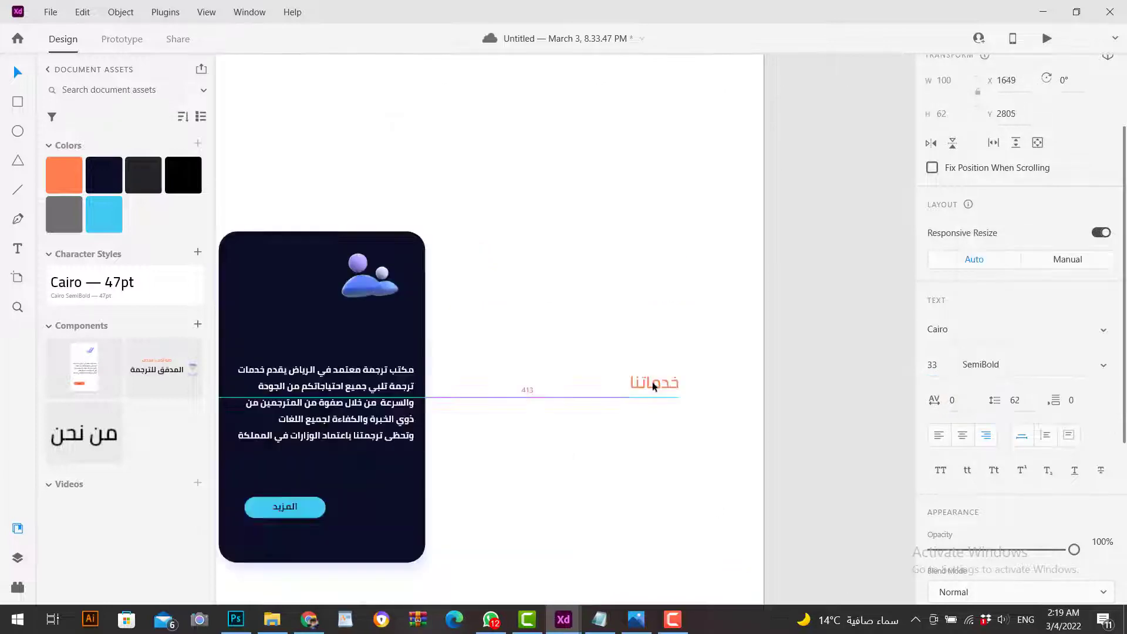
pyautogui.moveTo(651, 387); pyautogui.dragTo(652, 386)
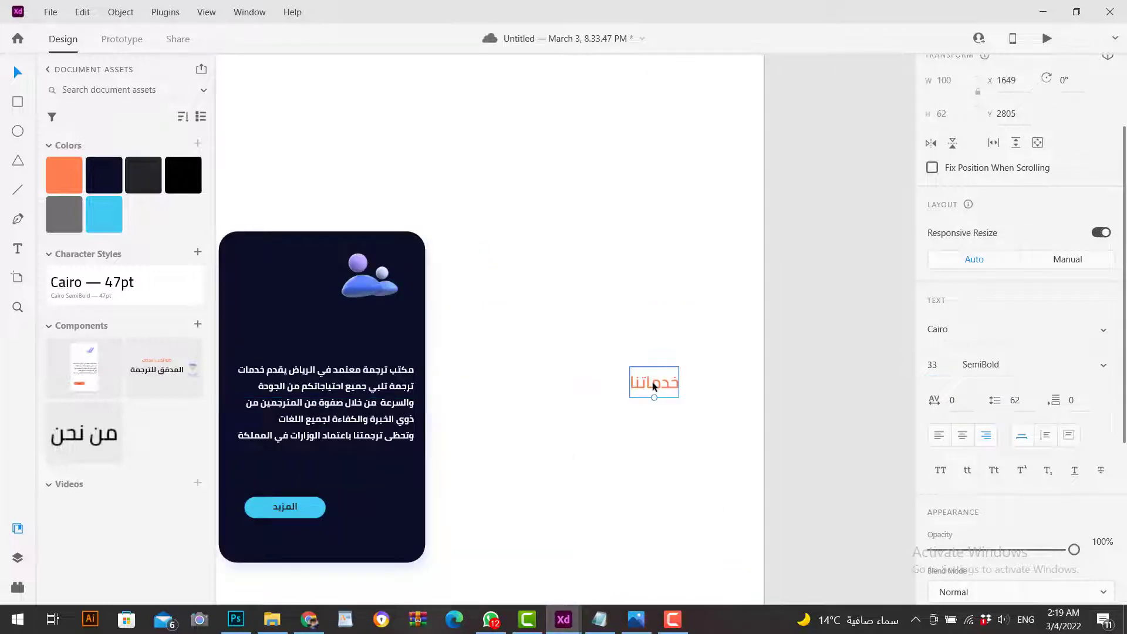
# - Copy the line سرعة التسليم بجودة لا تُضاهى from Notepad into new text below the خدماتنا label and color it dark navy
pyautogui.click(601, 620)
pyautogui.click(1004, 350)
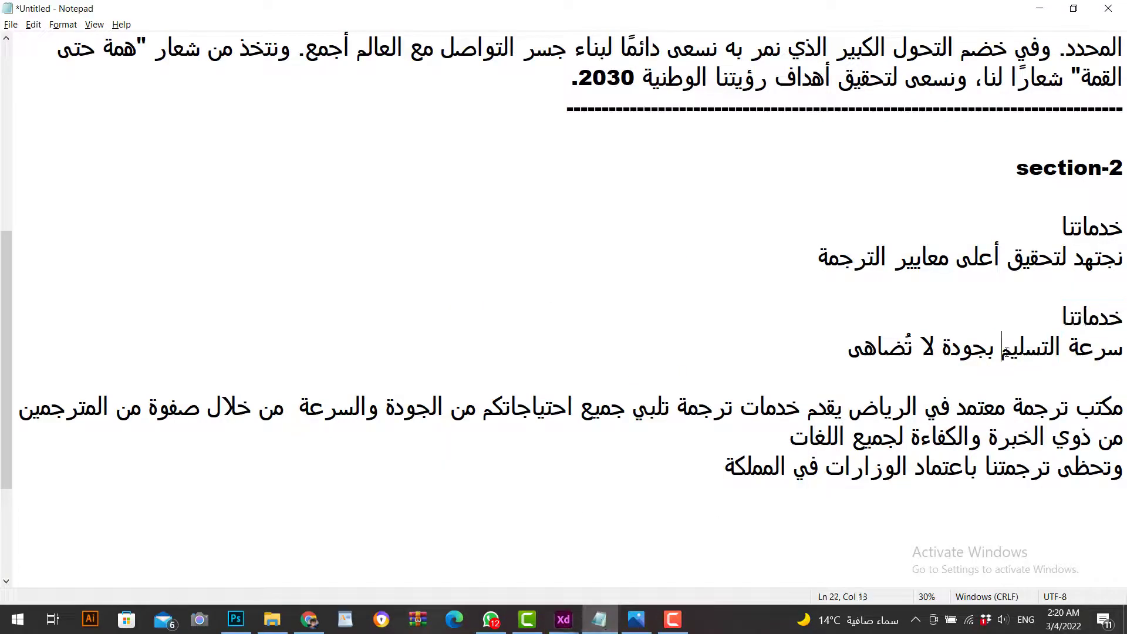
pyautogui.moveTo(849, 347); pyautogui.dragTo(1124, 350)
pyautogui.hotkey('ctrl', 'c')
pyautogui.hotkey('alt', 'Tab')
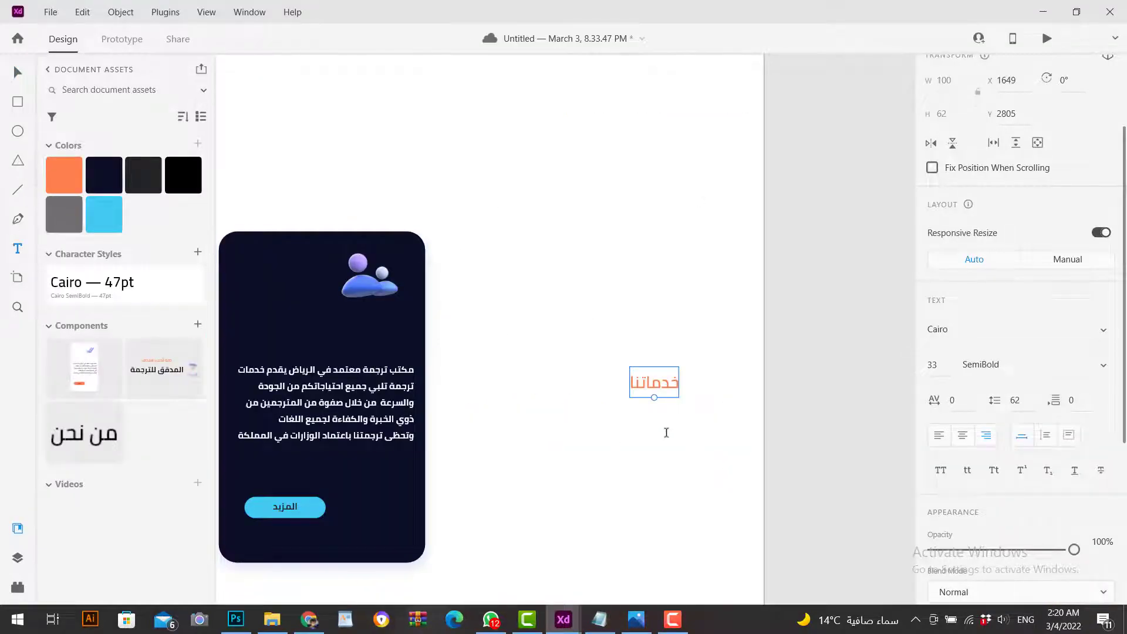
pyautogui.hotkey('ctrl', 'v')
pyautogui.tripleClick(623, 427)
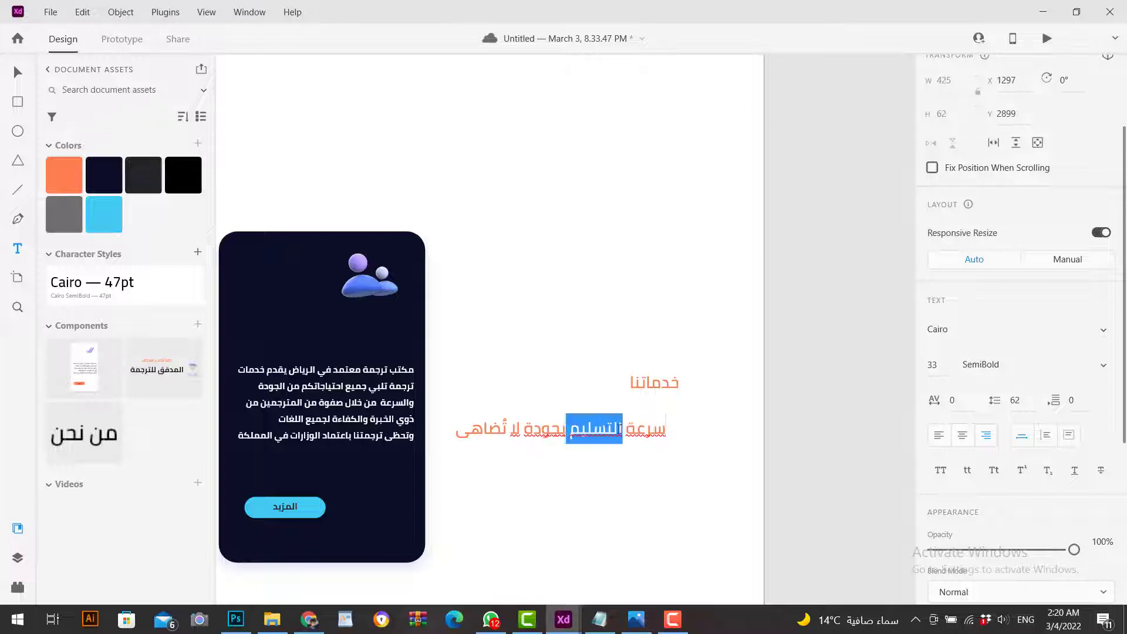
pyautogui.click(103, 174)
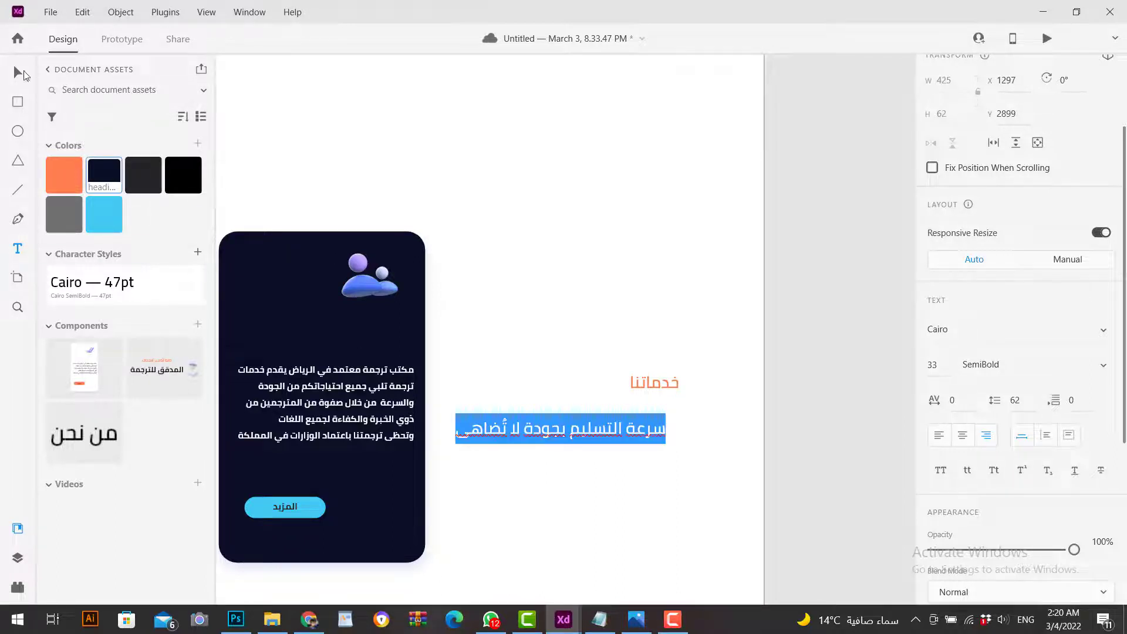
# - Arrange the headline directly under the خدماتنا label at X 1331, Y 2818, with their right edges aligned
pyautogui.click(24, 72)
pyautogui.moveTo(591, 435); pyautogui.dragTo(612, 414)
pyautogui.moveTo(668, 384); pyautogui.dragTo(672, 371)
pyautogui.moveTo(674, 417); pyautogui.dragTo(666, 398)
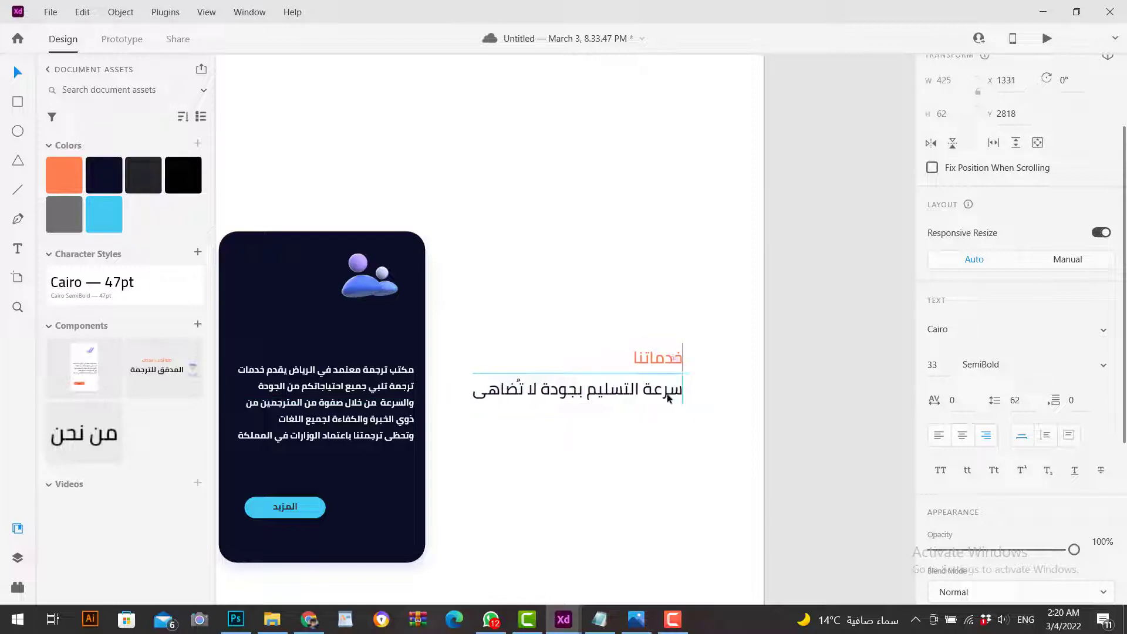
pyautogui.click(668, 445)
# - Copy the translation office paragraph from Notepad into a new area text box about 425 by 185 under the headline
pyautogui.scroll(-2, 675, 447)
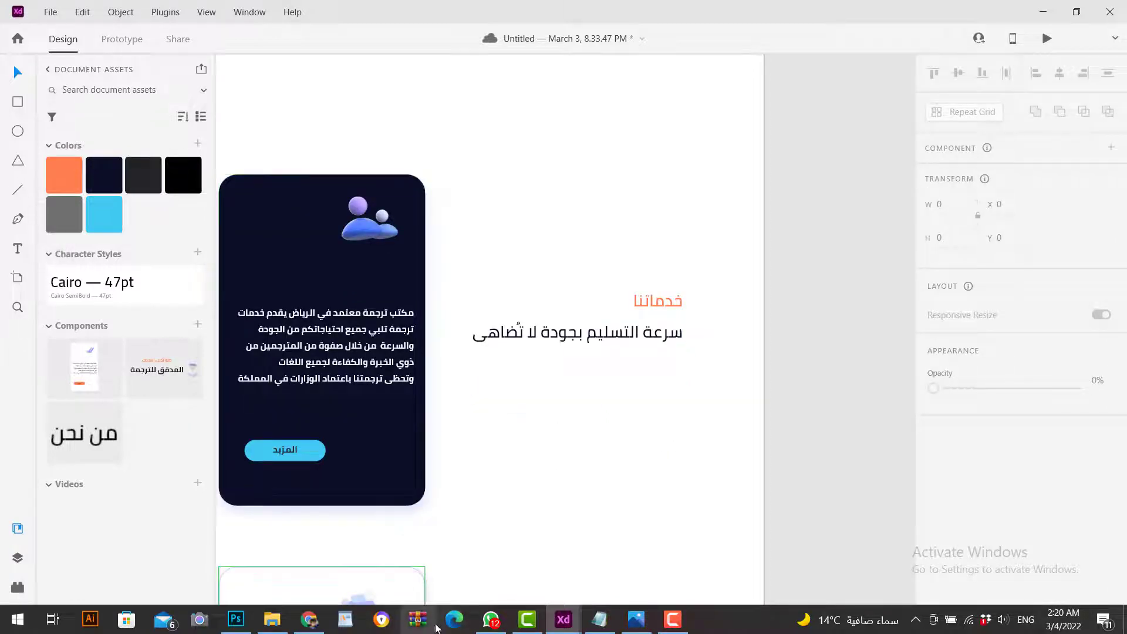
pyautogui.click(598, 619)
pyautogui.moveTo(1120, 404); pyautogui.dragTo(722, 473)
pyautogui.hotkey('alt', 'Tab')
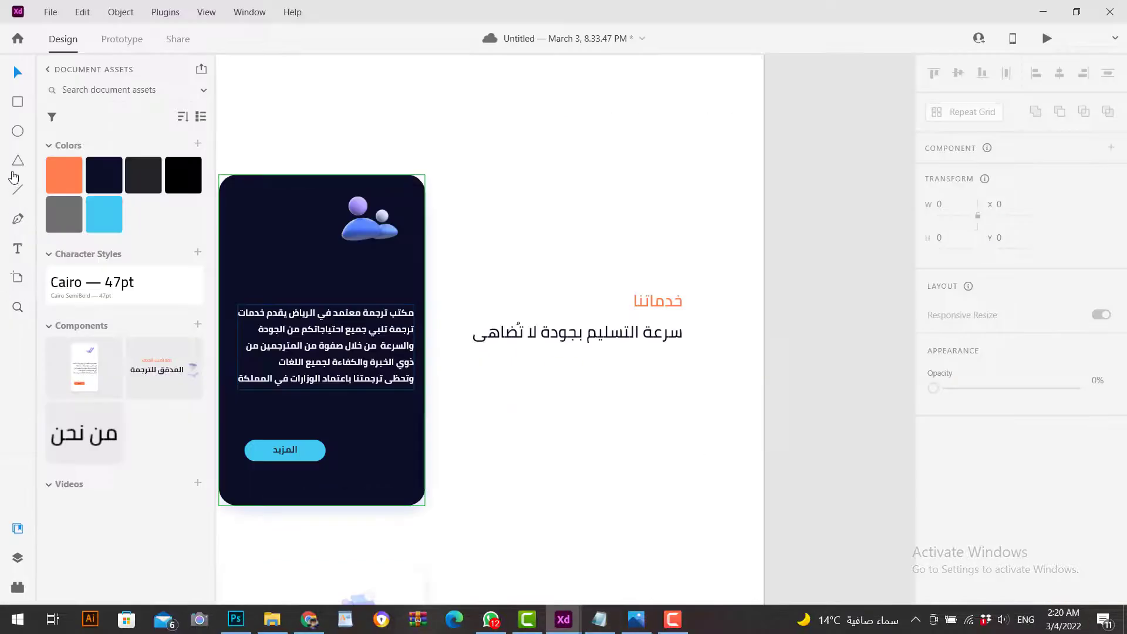
pyautogui.click(18, 249)
pyautogui.moveTo(681, 363); pyautogui.dragTo(473, 455)
pyautogui.hotkey('ctrl', 'v')
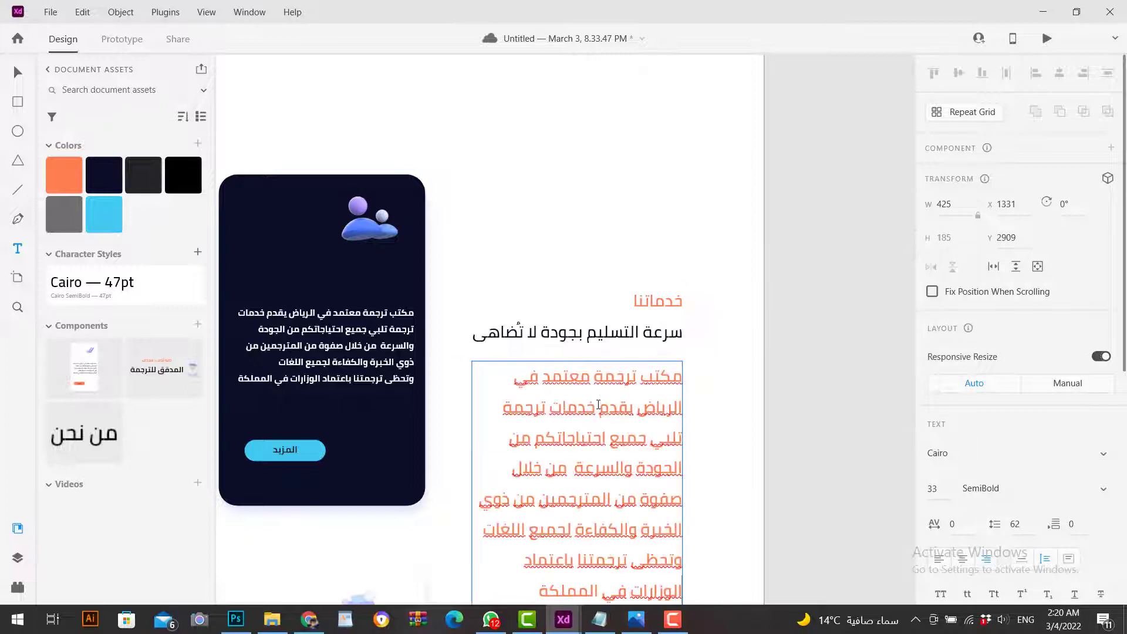
# - Set the paragraph to size 18 with 33 line spacing in the dark text color, and widen its box to about 450
pyautogui.click(16, 73)
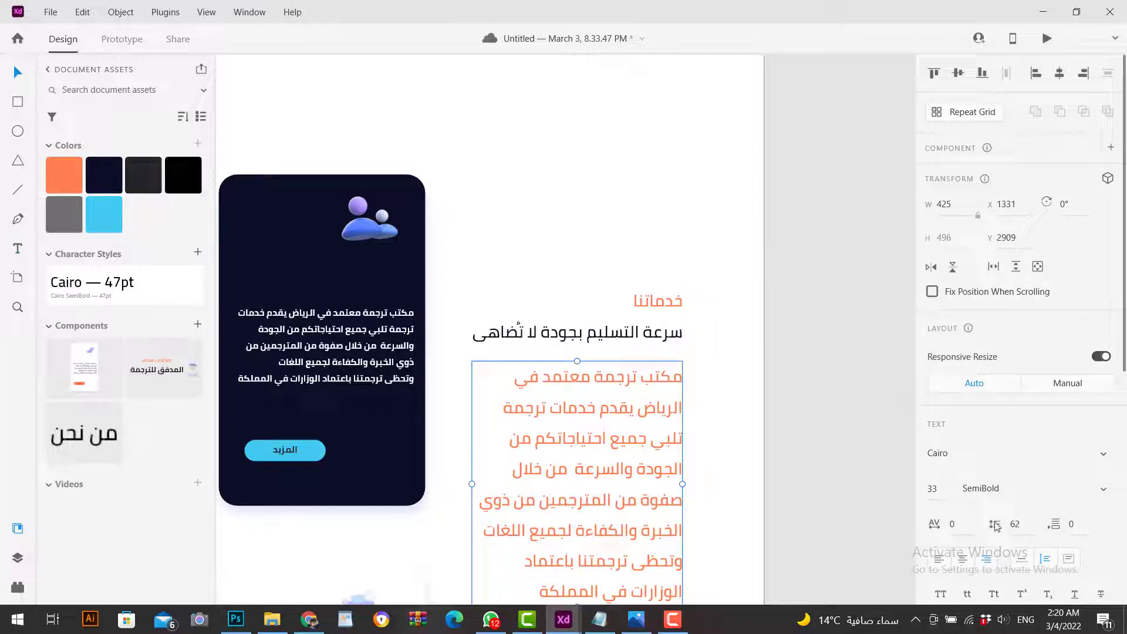
pyautogui.press('Return')
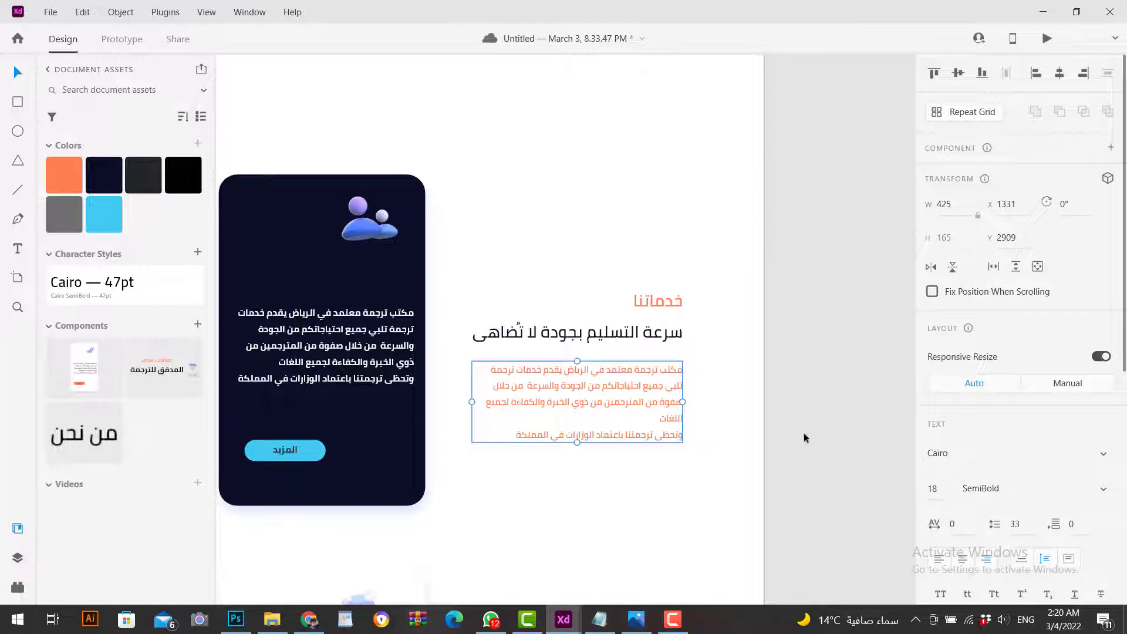
pyautogui.click(133, 177)
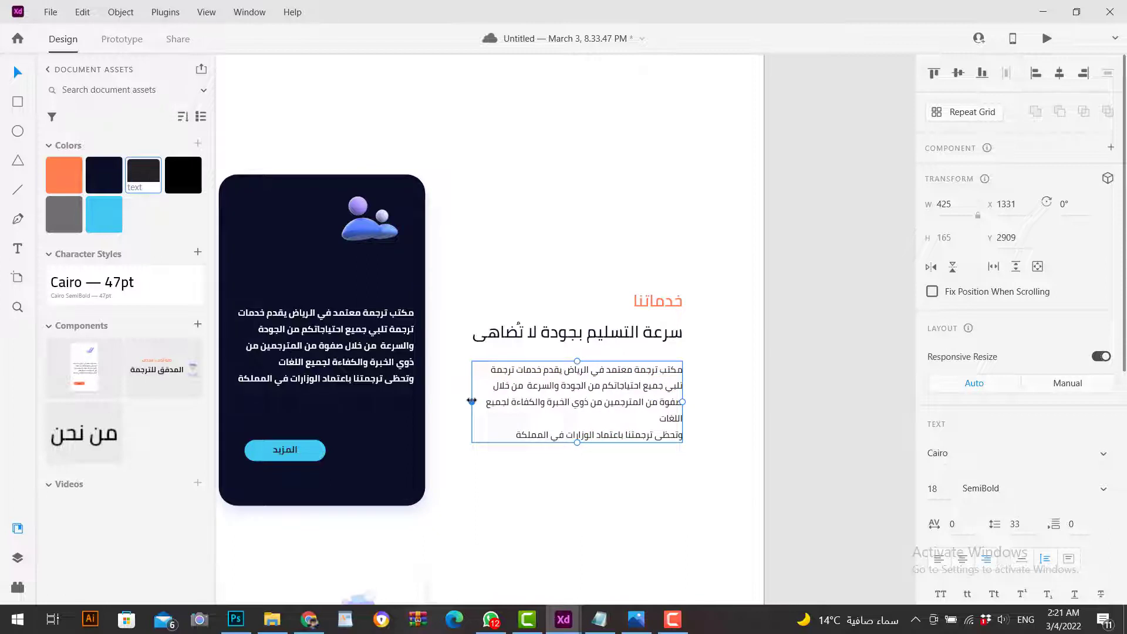
pyautogui.moveTo(471, 401); pyautogui.dragTo(460, 398)
pyautogui.click(713, 424)
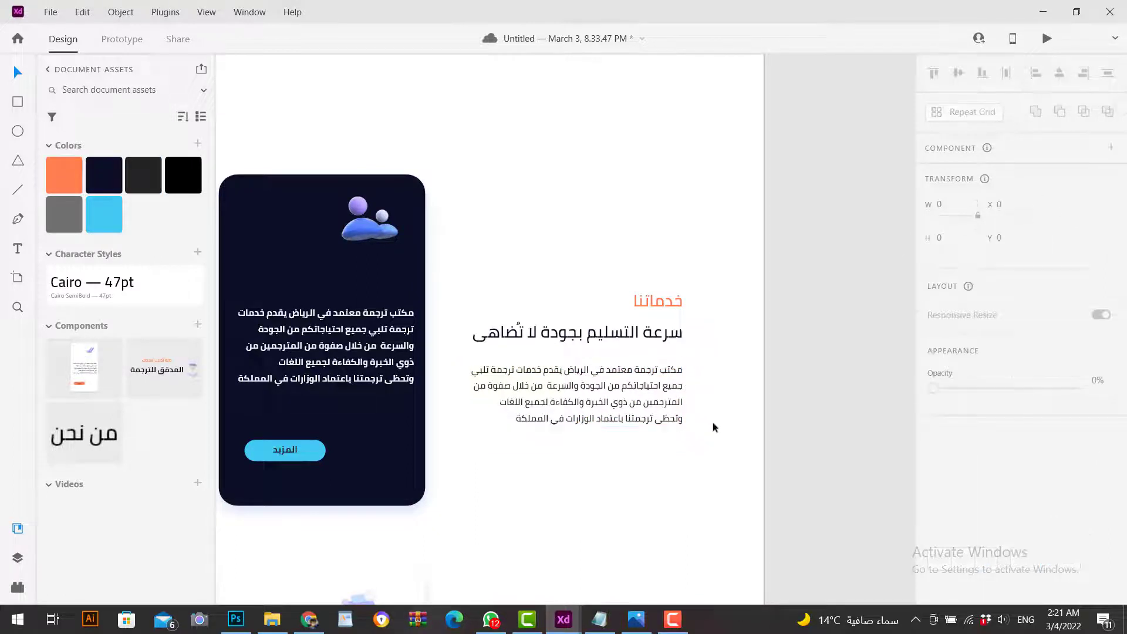
# - Move the paragraph to 40 below the headline at X 1306, Y 2920, keeping its right edge aligned with it
pyautogui.moveTo(564, 620)
pyautogui.scroll(3, 675, 380)
pyautogui.moveTo(675, 379); pyautogui.dragTo(668, 382)
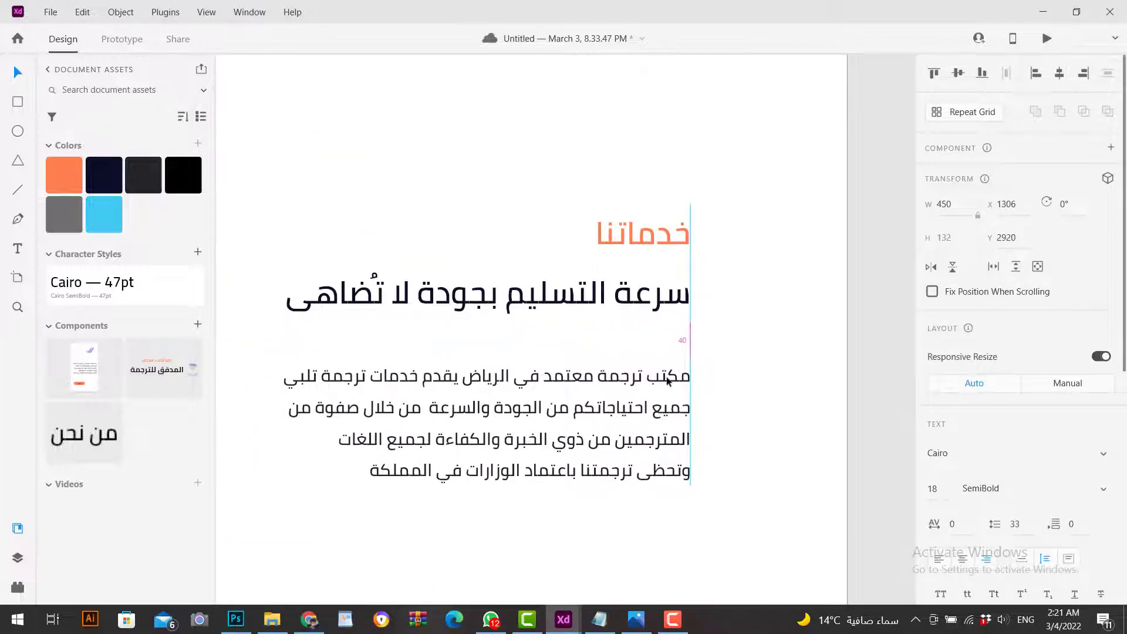
pyautogui.click(778, 389)
pyautogui.scroll(-3, 689, 361)
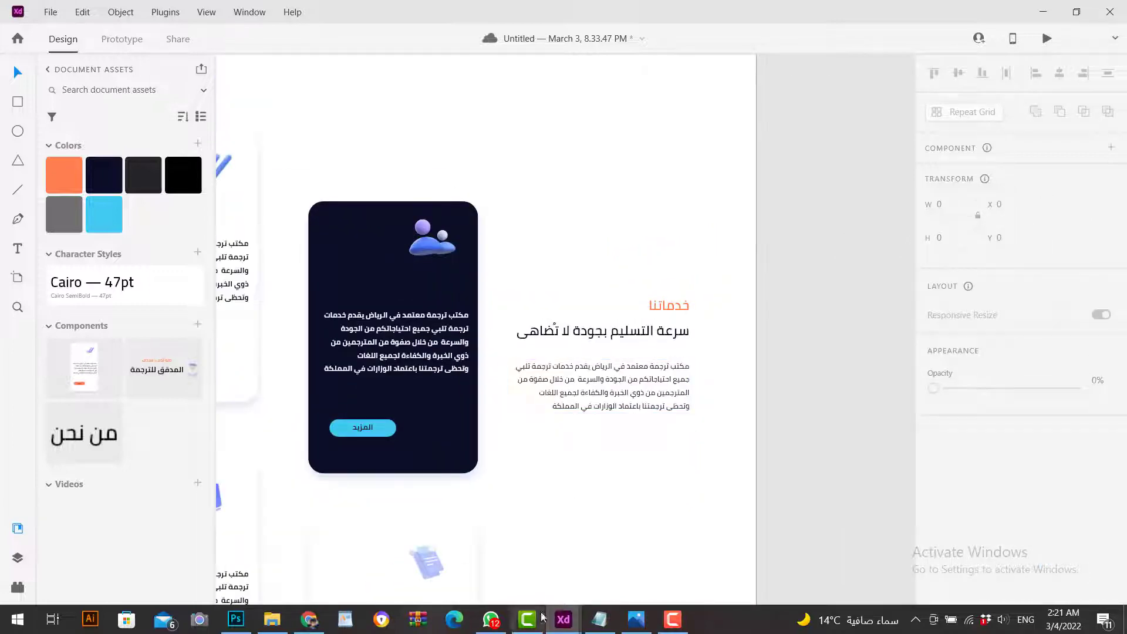
# - Check the Innovative (1) reference, then place the bigstock-E-learni... book-and-laptop image from the موقع الترجمة library below the paragraph, at about X 1568, Y 3281
pyautogui.moveTo(564, 619)
pyautogui.click(483, 534)
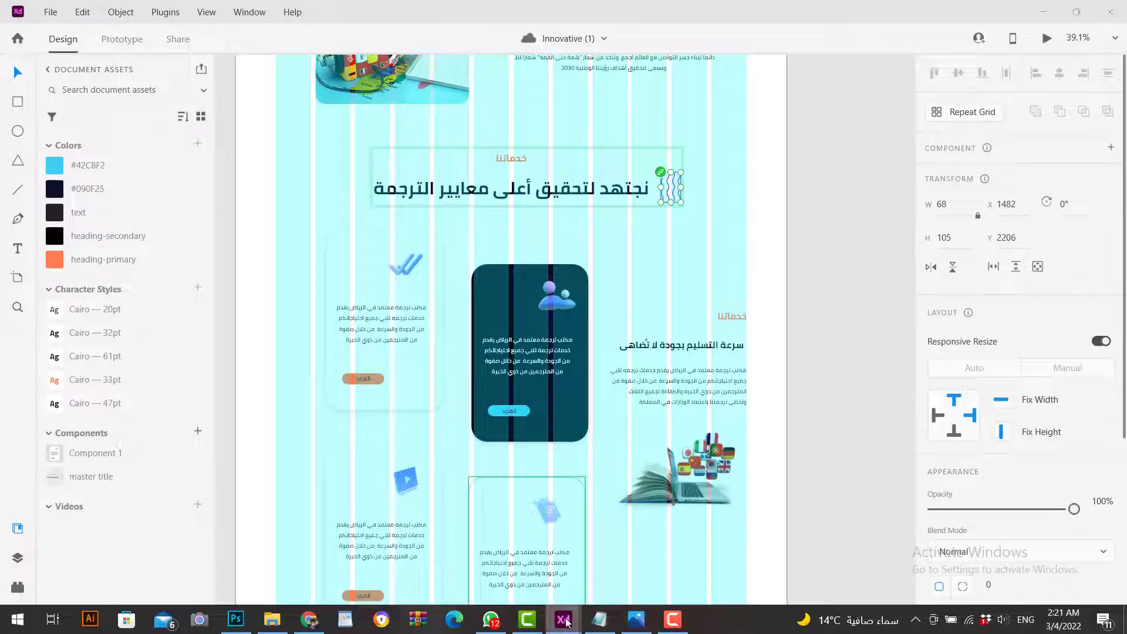
pyautogui.click(645, 534)
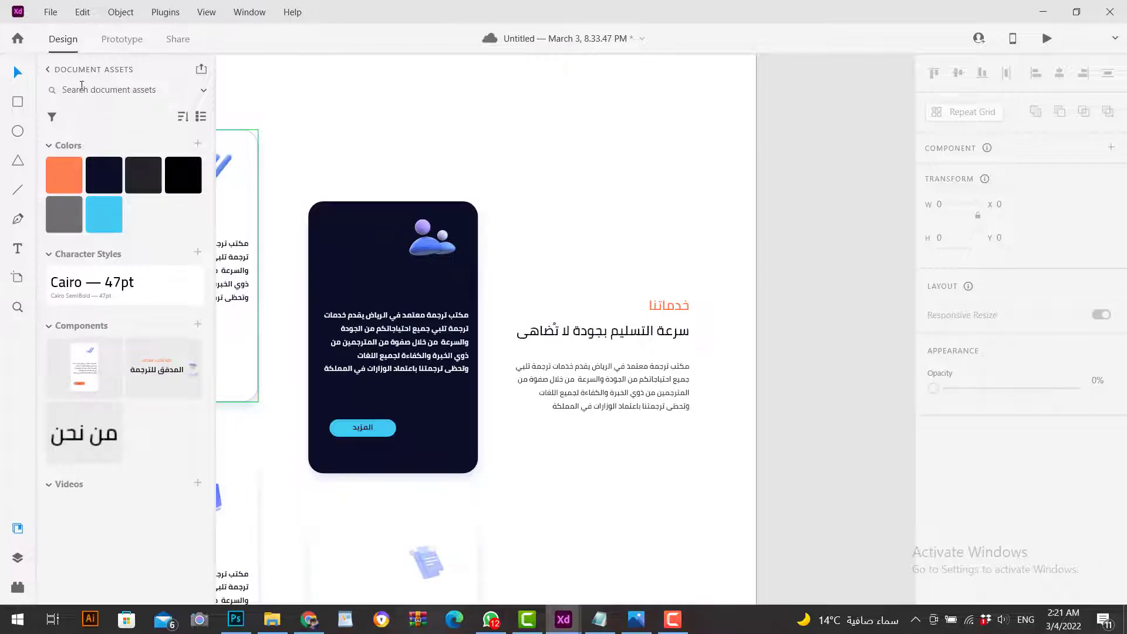
pyautogui.click(57, 71)
pyautogui.click(75, 242)
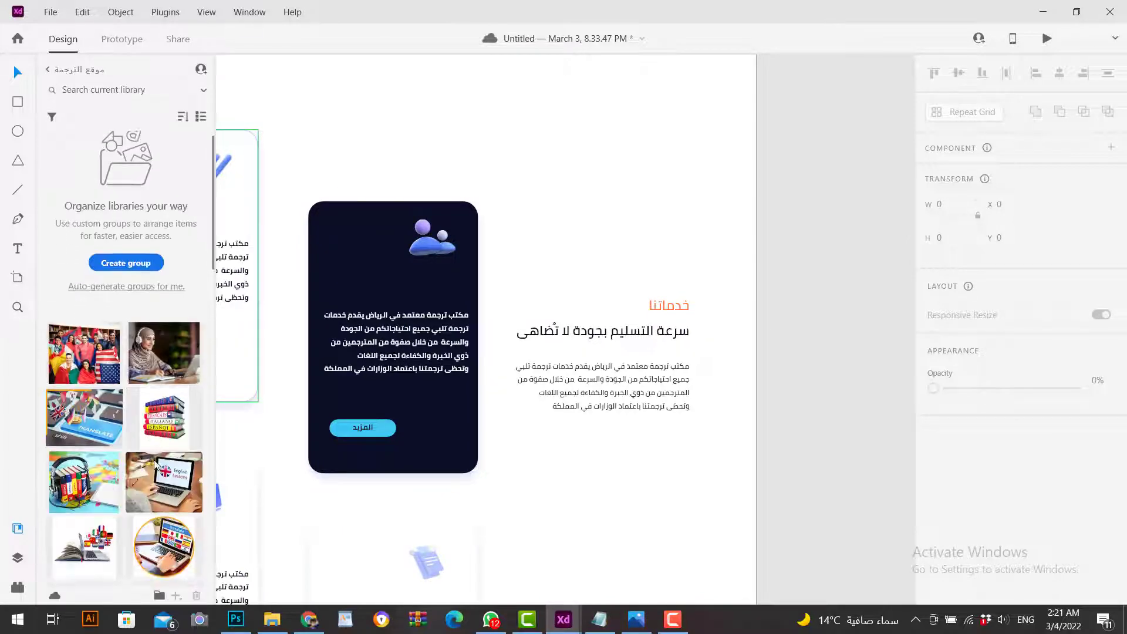
pyautogui.scroll(-3, 155, 477)
pyautogui.scroll(-5, 155, 478)
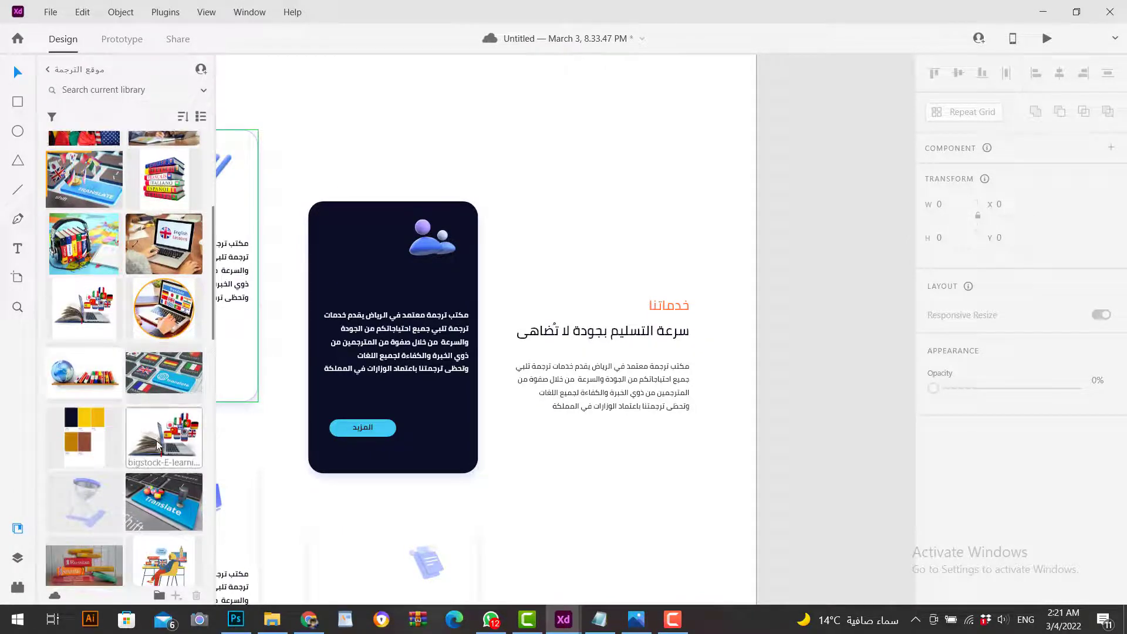
pyautogui.moveTo(156, 440); pyautogui.dragTo(614, 513)
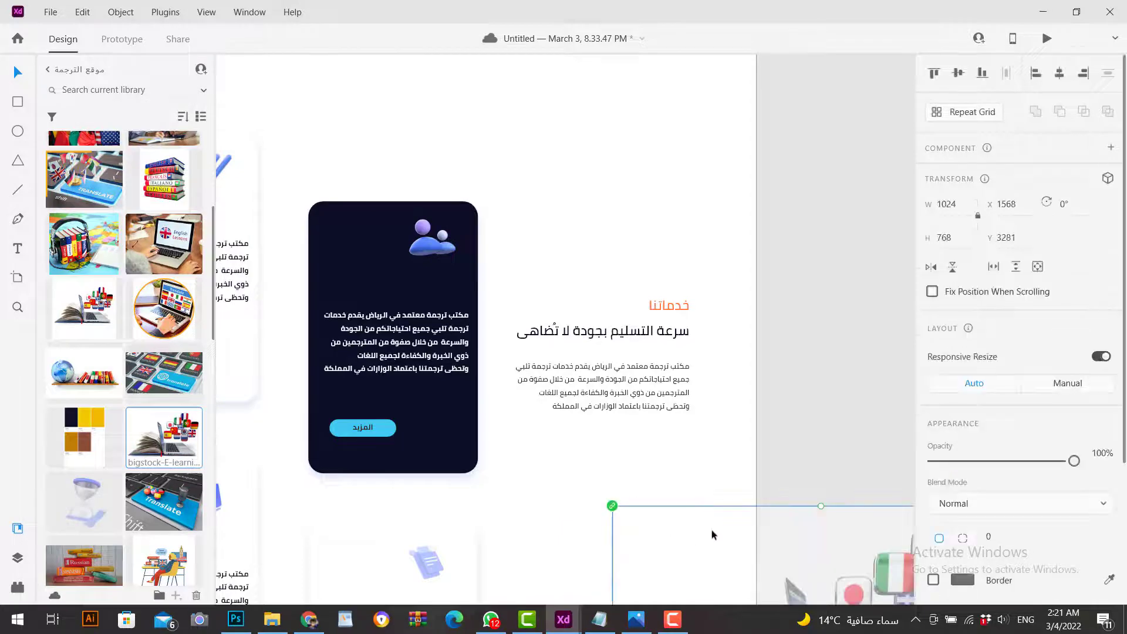
# - Scale the book-and-laptop image down to about 375 by 281 and place it under the services paragraph at X 1360, Y 3092
pyautogui.scroll(-5, 704, 517)
pyautogui.moveTo(750, 575); pyautogui.dragTo(718, 546)
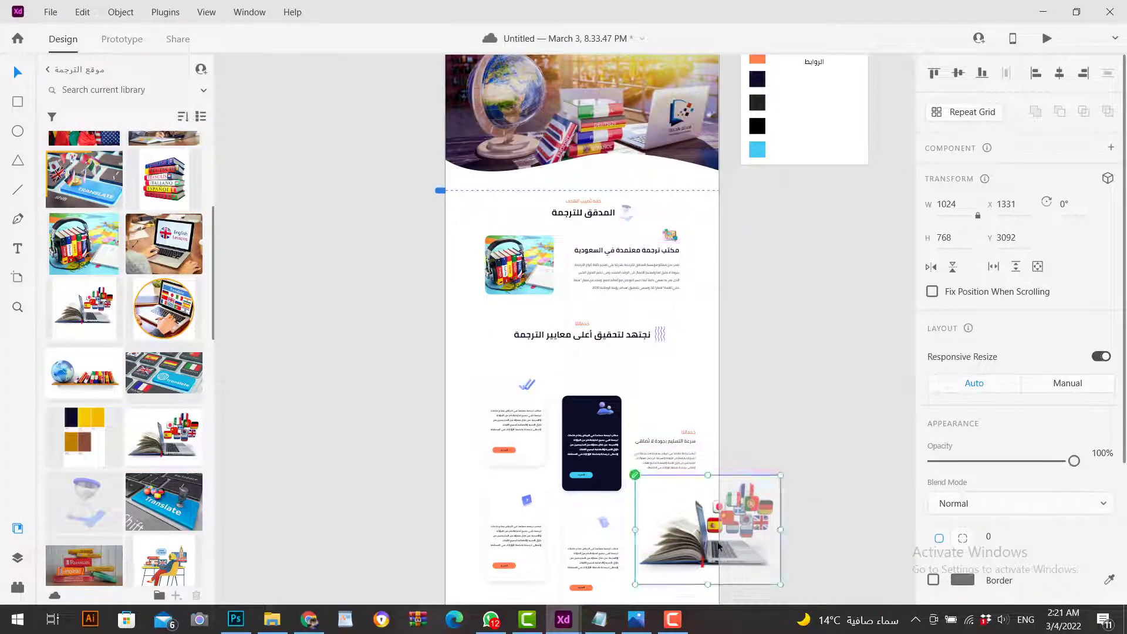
pyautogui.moveTo(779, 584); pyautogui.dragTo(670, 504)
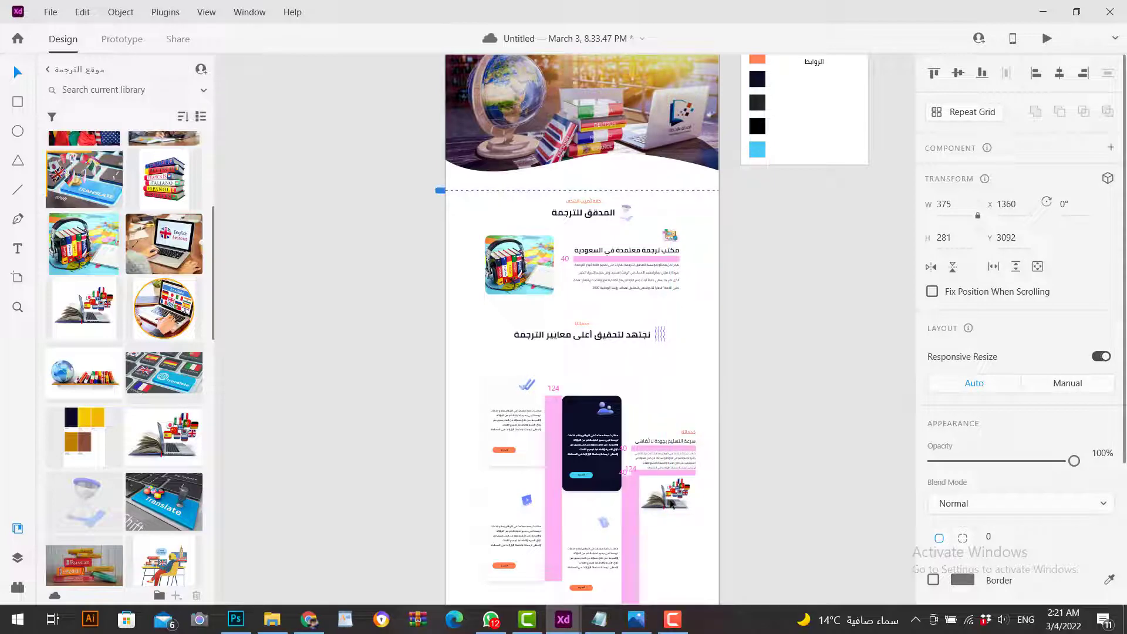
pyautogui.scroll(6, 671, 503)
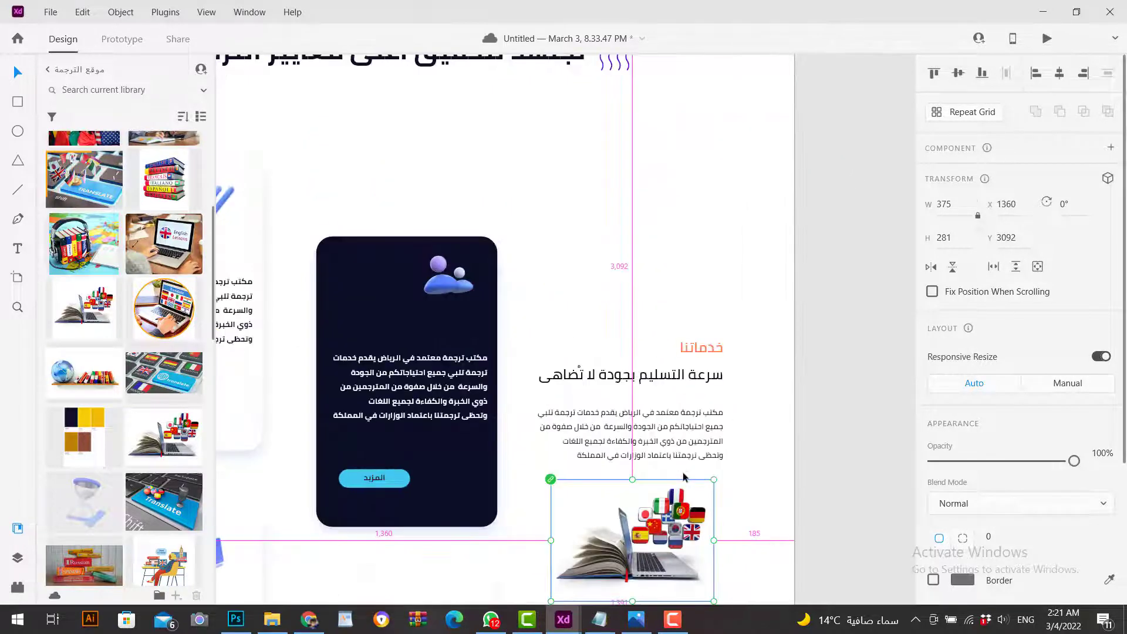
# - Select all the service cards with the adjacent text and image, and move them up together to X 278, Y 2277
pyautogui.scroll(-4, 683, 477)
pyautogui.scroll(-3, 686, 323)
pyautogui.scroll(2, 557, 482)
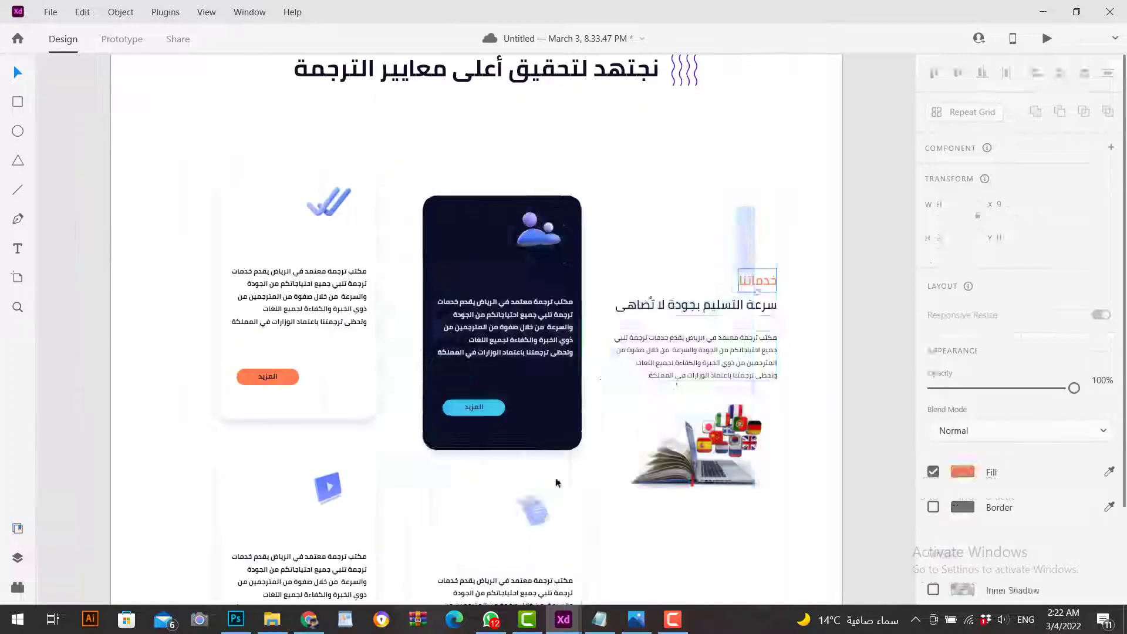
pyautogui.moveTo(758, 587); pyautogui.dragTo(267, 204)
pyautogui.moveTo(534, 403); pyautogui.dragTo(534, 374)
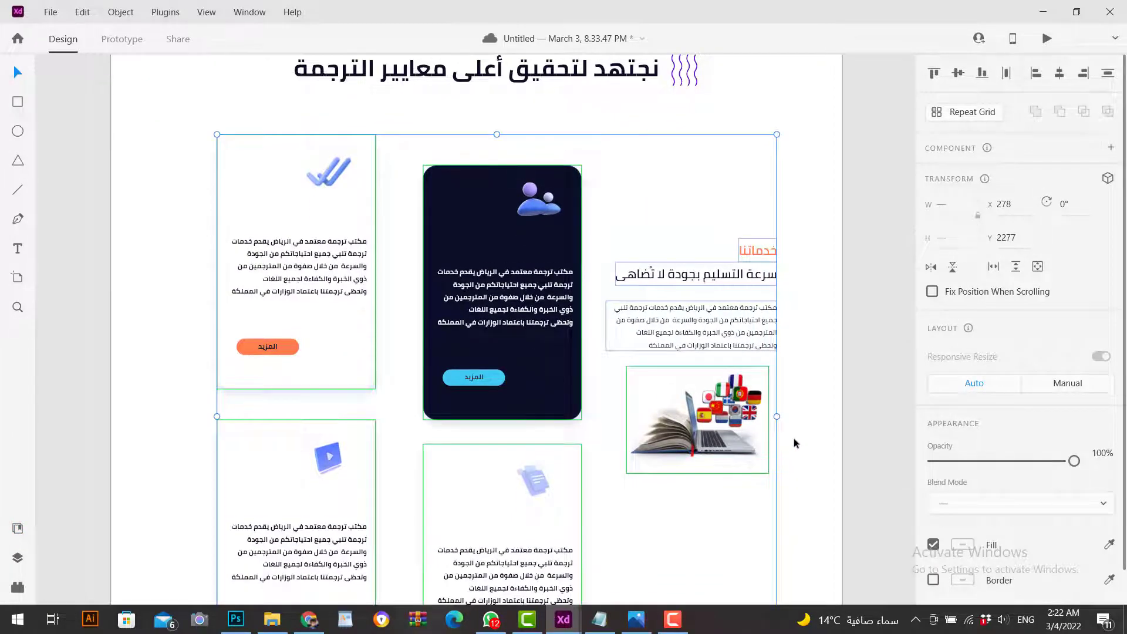
pyautogui.scroll(3, 689, 397)
pyautogui.scroll(-3, 689, 396)
pyautogui.scroll(5, 540, 416)
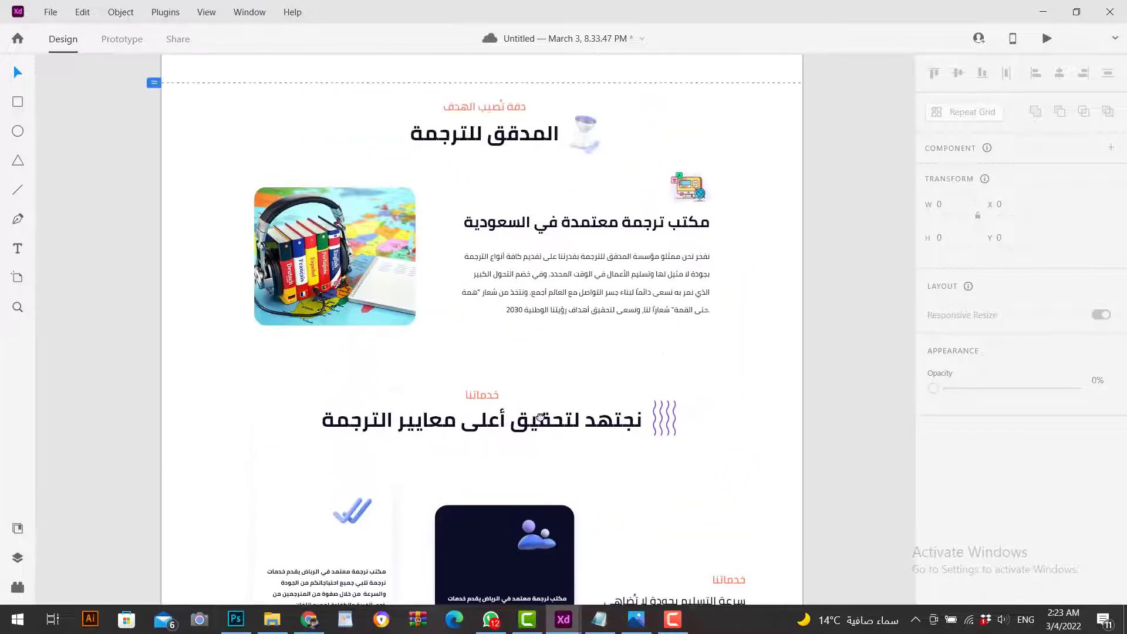
# - In Prototype mode, link the خدماتنا menu item to the services heading group with a tap-triggered Scroll To action
pyautogui.click(117, 41)
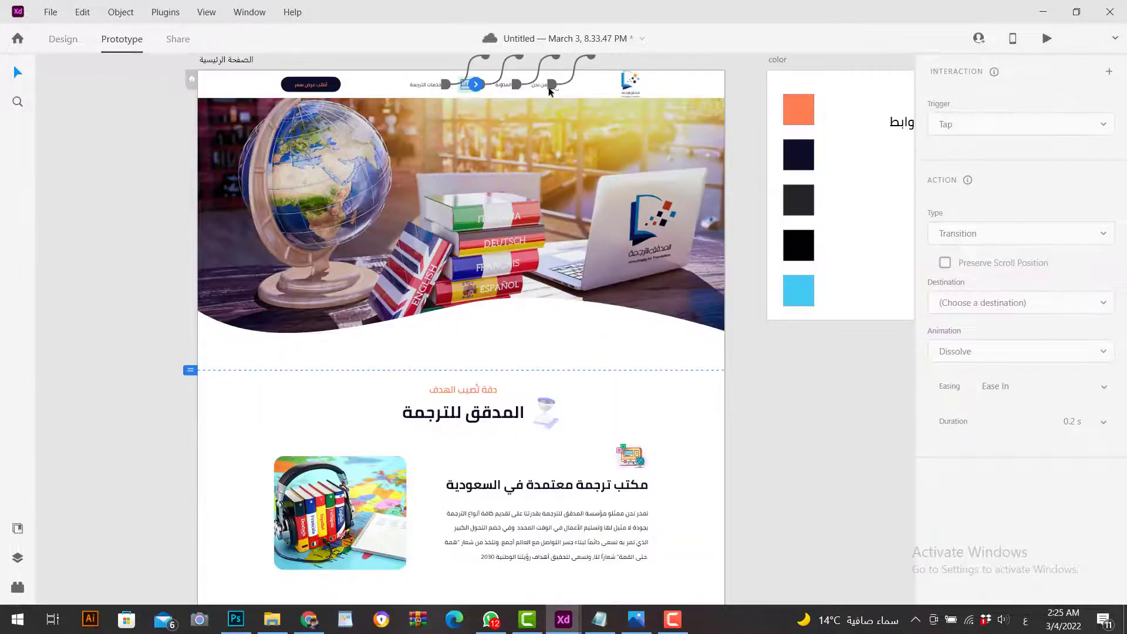
pyautogui.scroll(1, 526, 103)
pyautogui.click(518, 70)
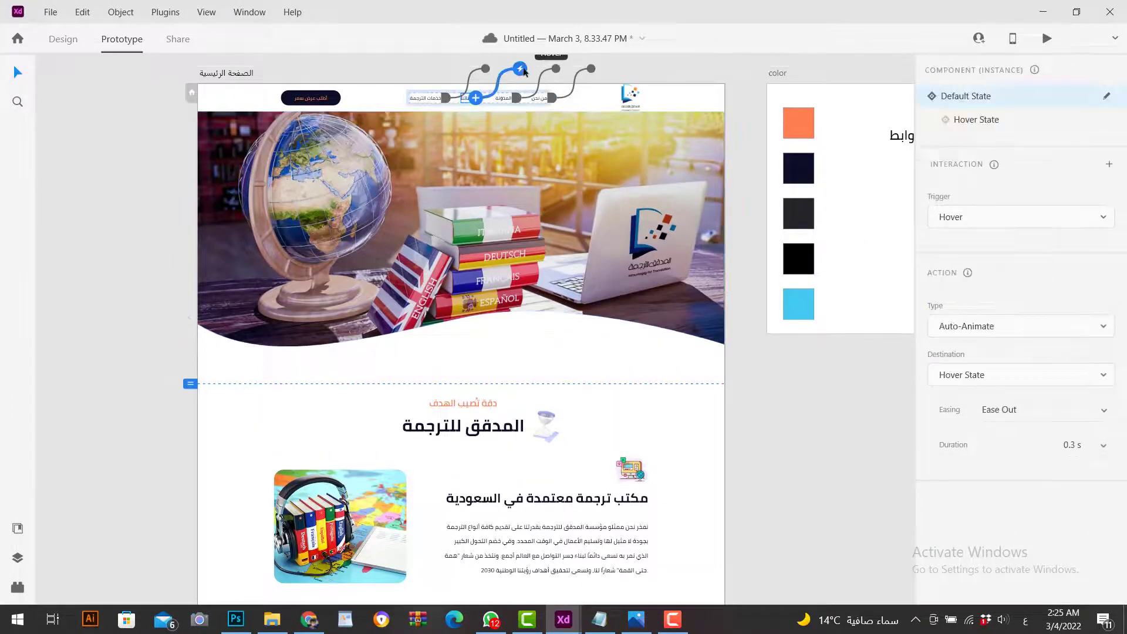
pyautogui.moveTo(475, 100); pyautogui.dragTo(469, 441)
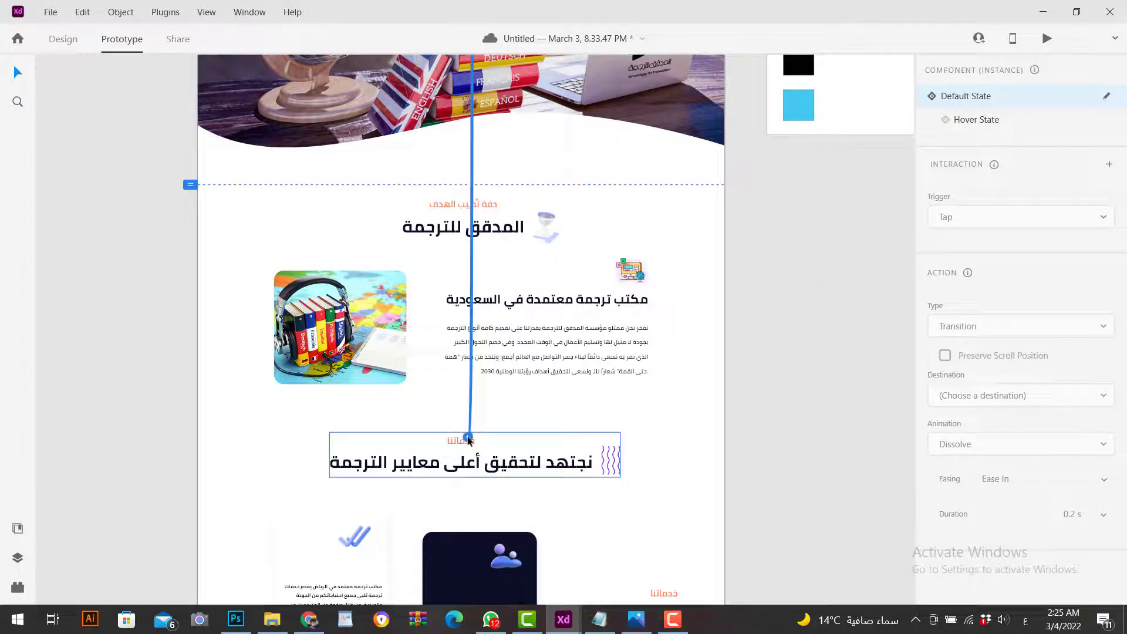
# - Link the من نحن menu item to the المدقق للترجمة heading group with a tap-triggered Scroll To action
pyautogui.scroll(4, 500, 447)
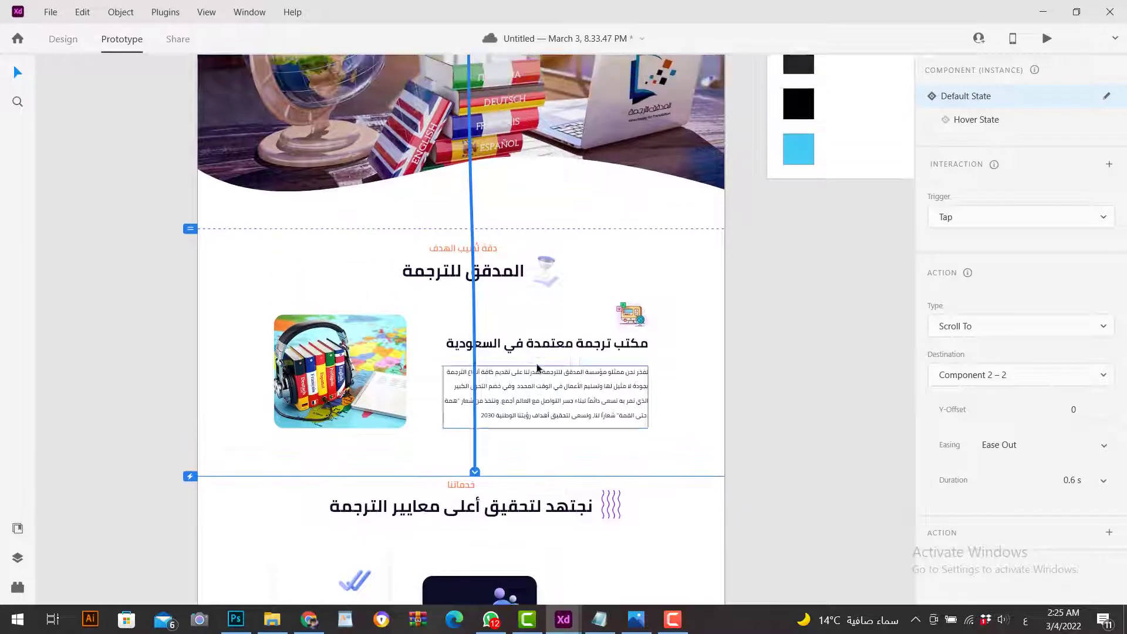
pyautogui.click(549, 118)
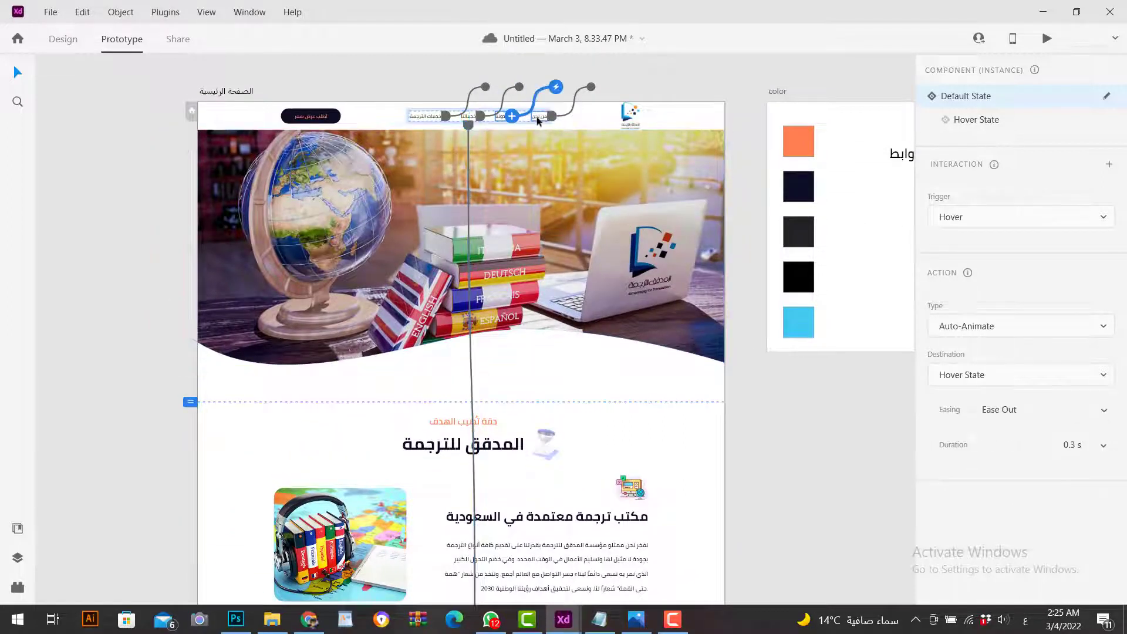
pyautogui.moveTo(547, 116); pyautogui.dragTo(500, 422)
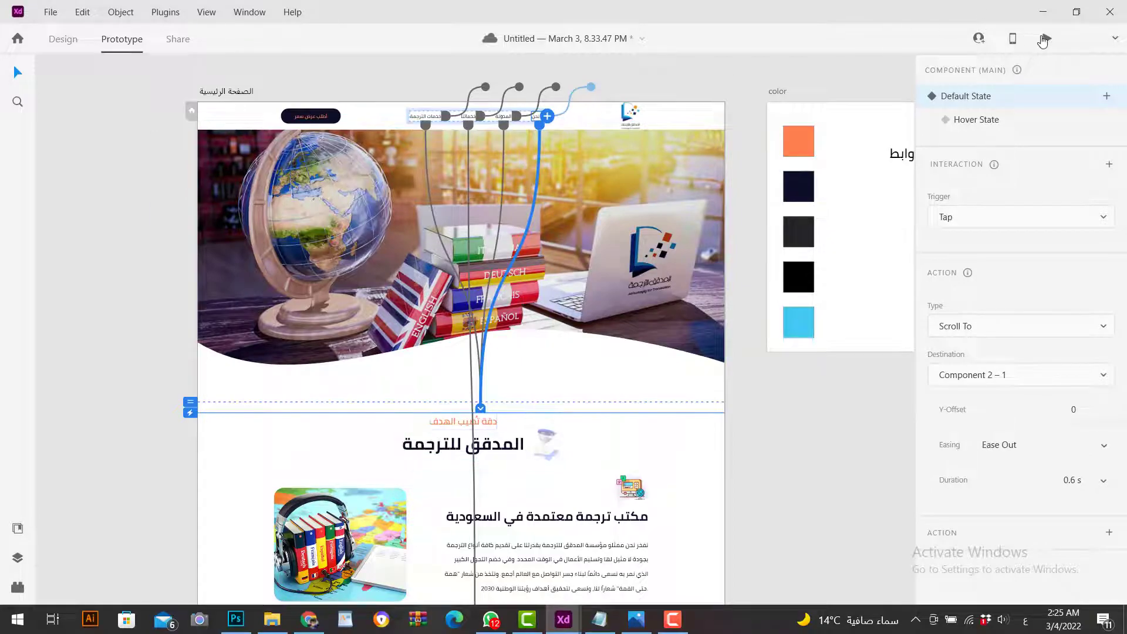
# - Preview the prototype and test the من نحن and خدماتنا menu links, returning to the page header between tests
pyautogui.click(1044, 39)
pyautogui.click(770, 70)
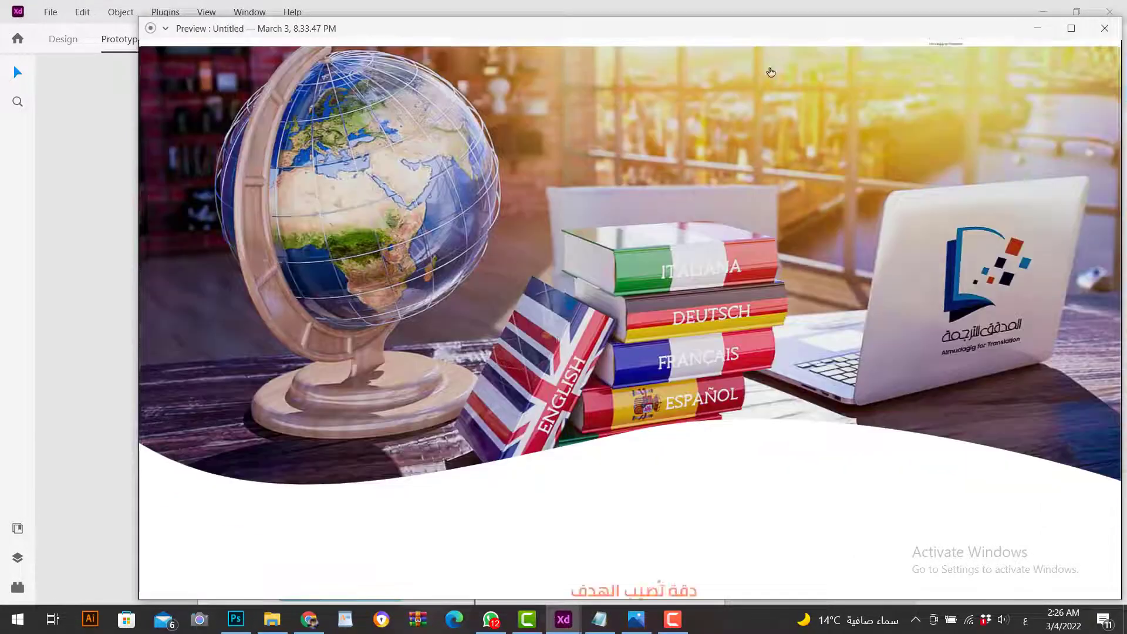
pyautogui.scroll(10, 845, 182)
pyautogui.click(633, 70)
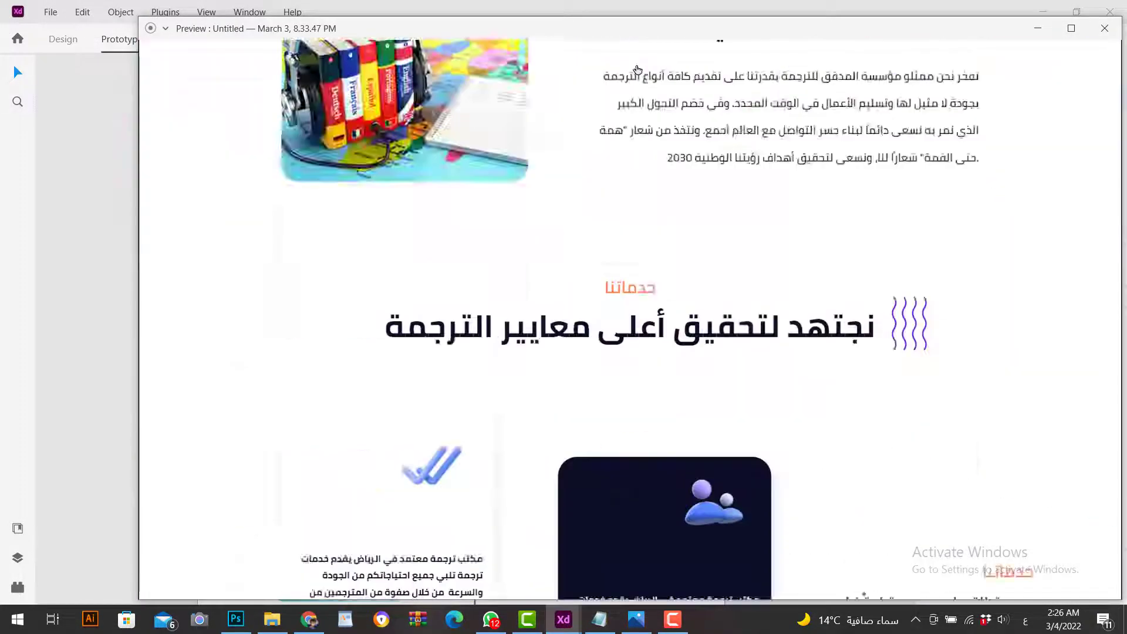
pyautogui.scroll(8, 842, 274)
pyautogui.scroll(2, 840, 270)
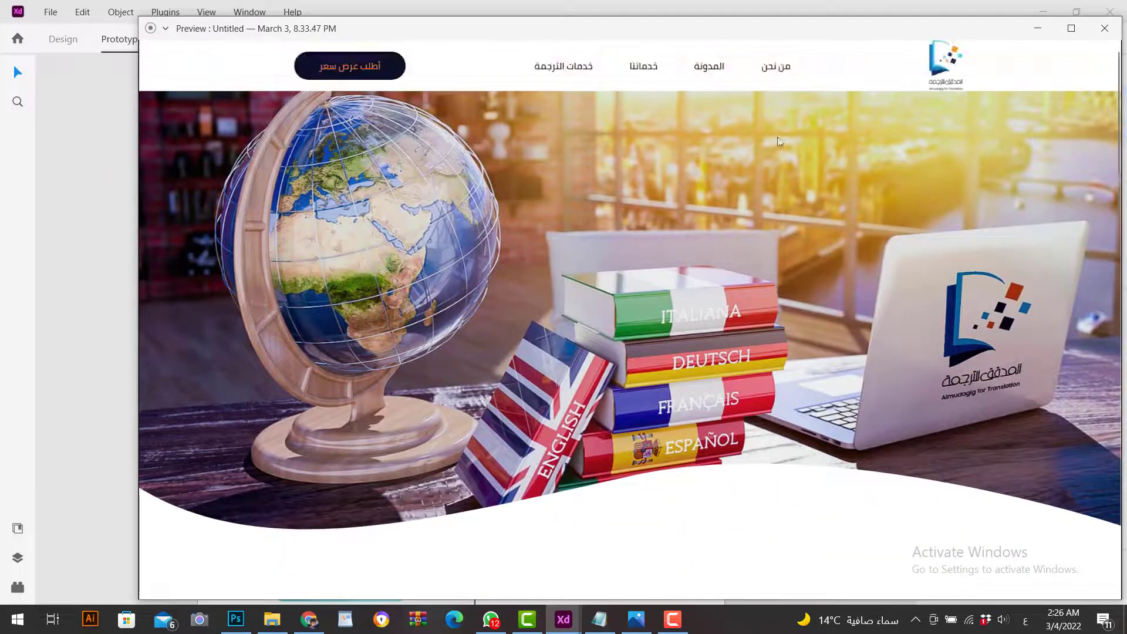
pyautogui.click(771, 70)
pyautogui.scroll(10, 772, 85)
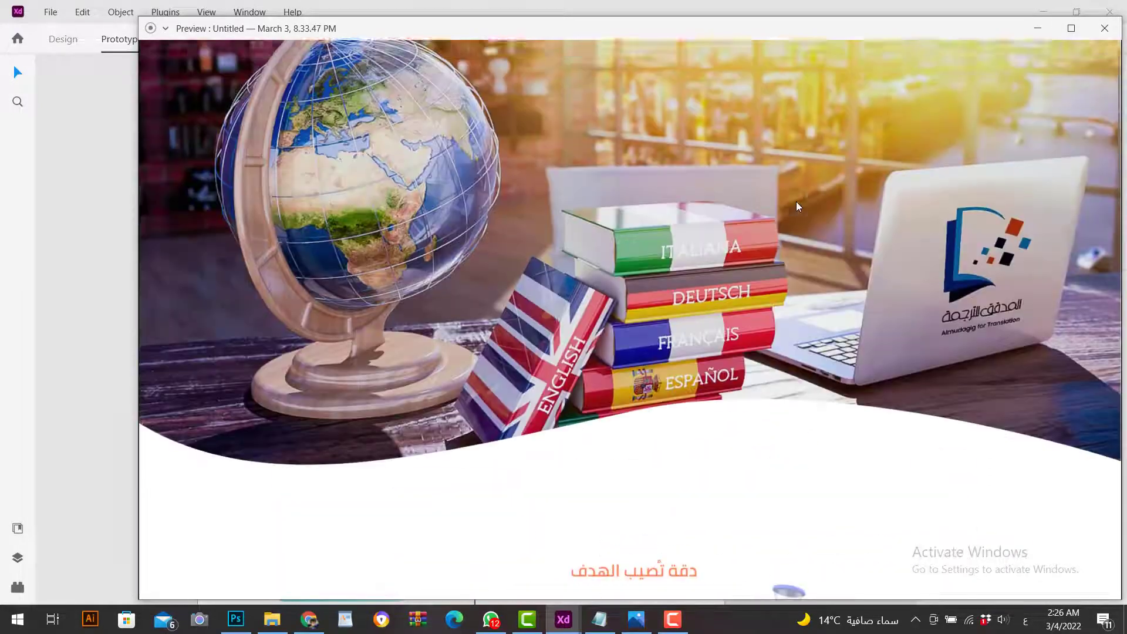
pyautogui.click(639, 73)
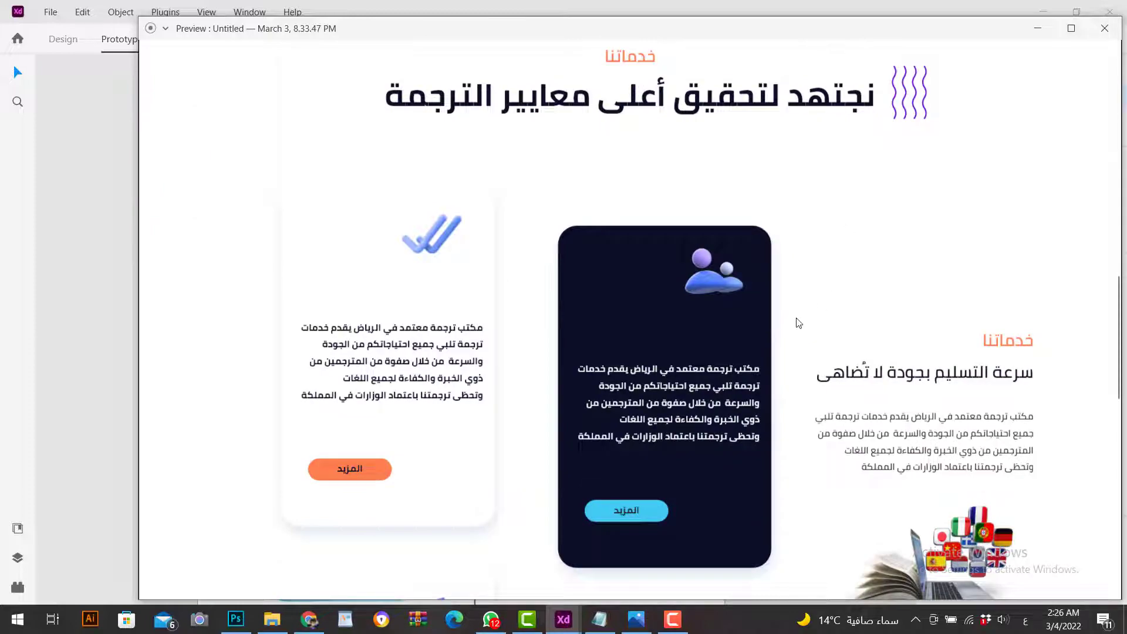
pyautogui.scroll(-5, 791, 350)
pyautogui.scroll(15, 790, 349)
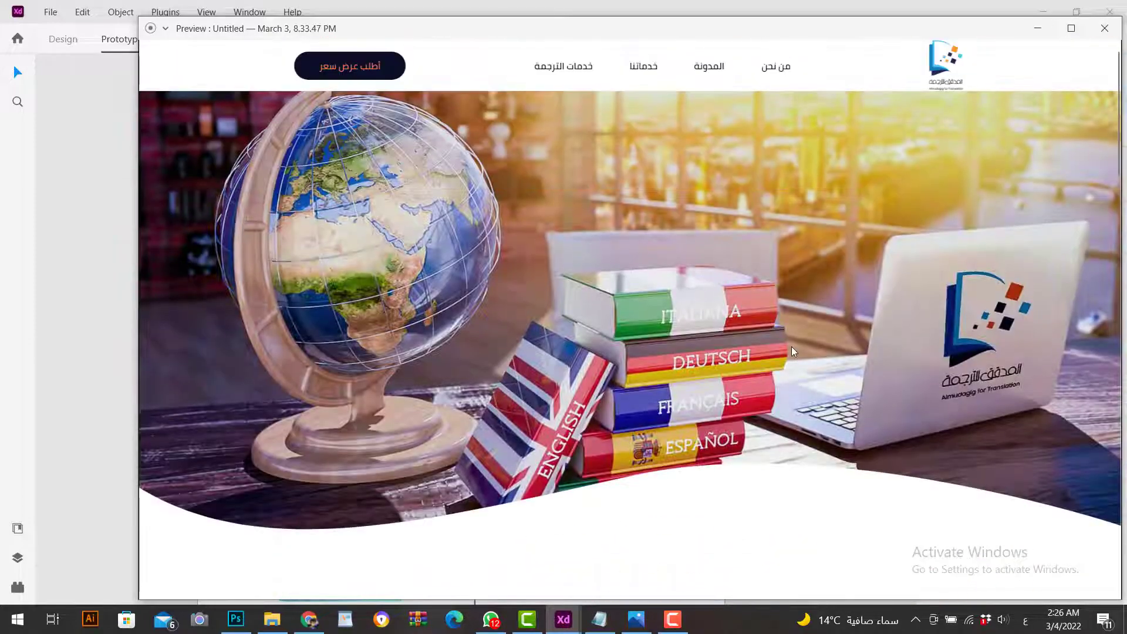
pyautogui.click(54, 52)
pyautogui.click(50, 15)
pyautogui.click(73, 205)
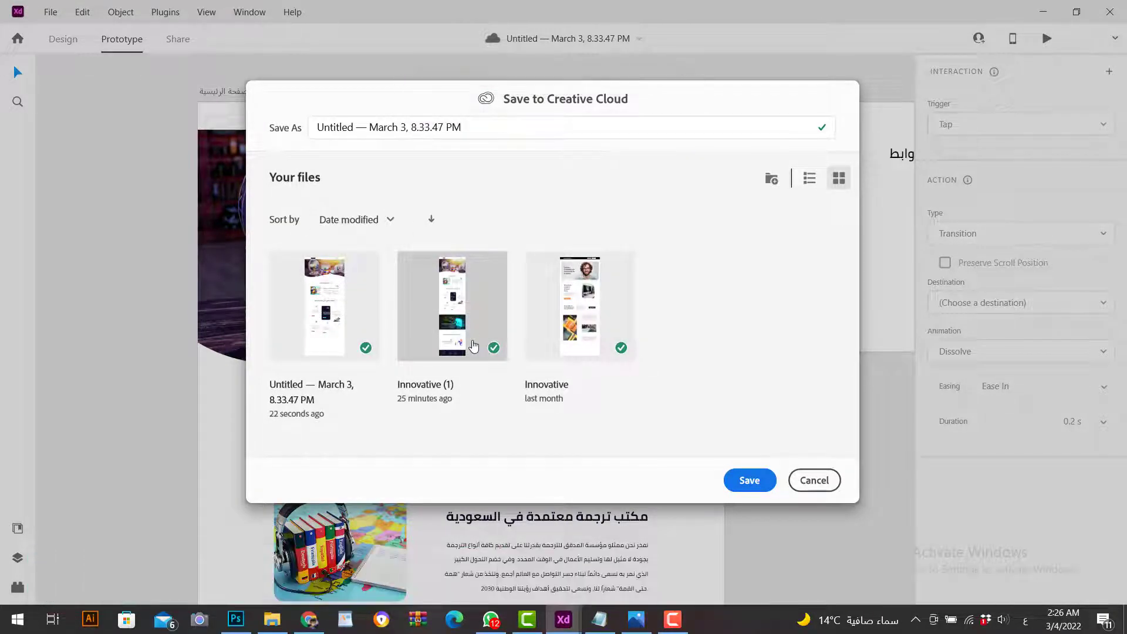
pyautogui.click(814, 480)
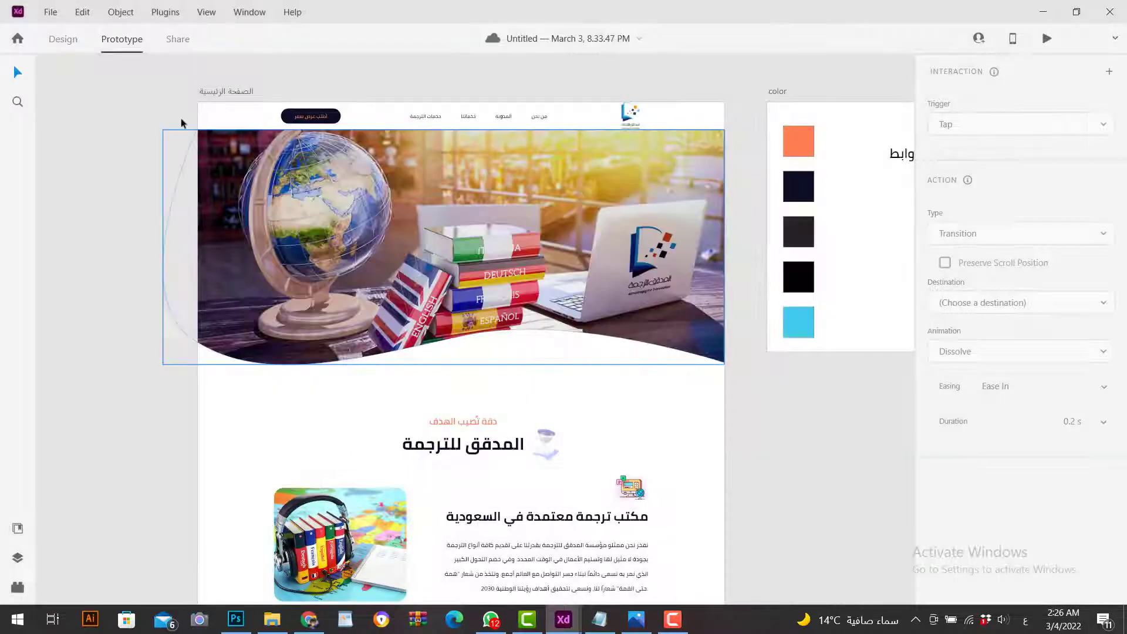
# - Save the design as a local XD document named "Tutorial home page" in the website design folder
pyautogui.click(51, 12)
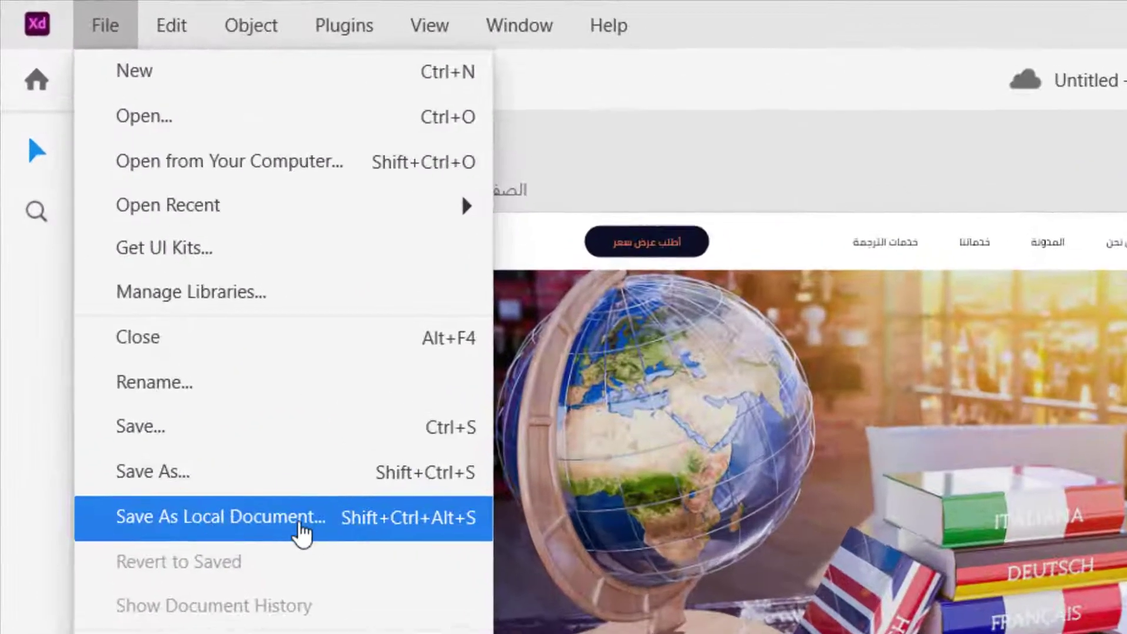
pyautogui.click(147, 248)
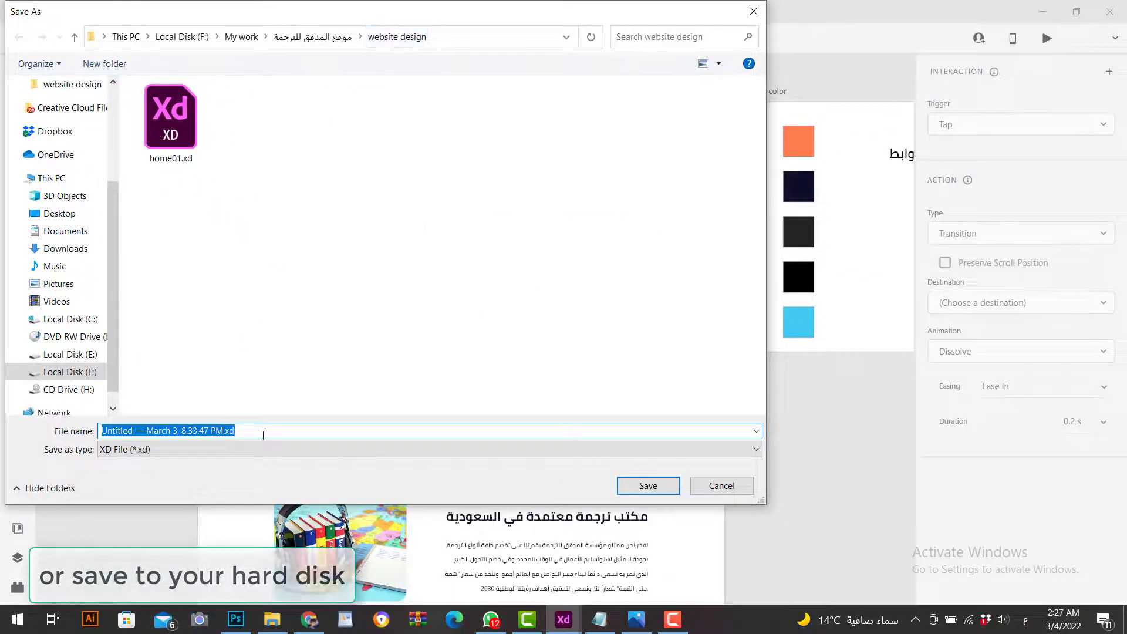
pyautogui.write('Tutorial home page')
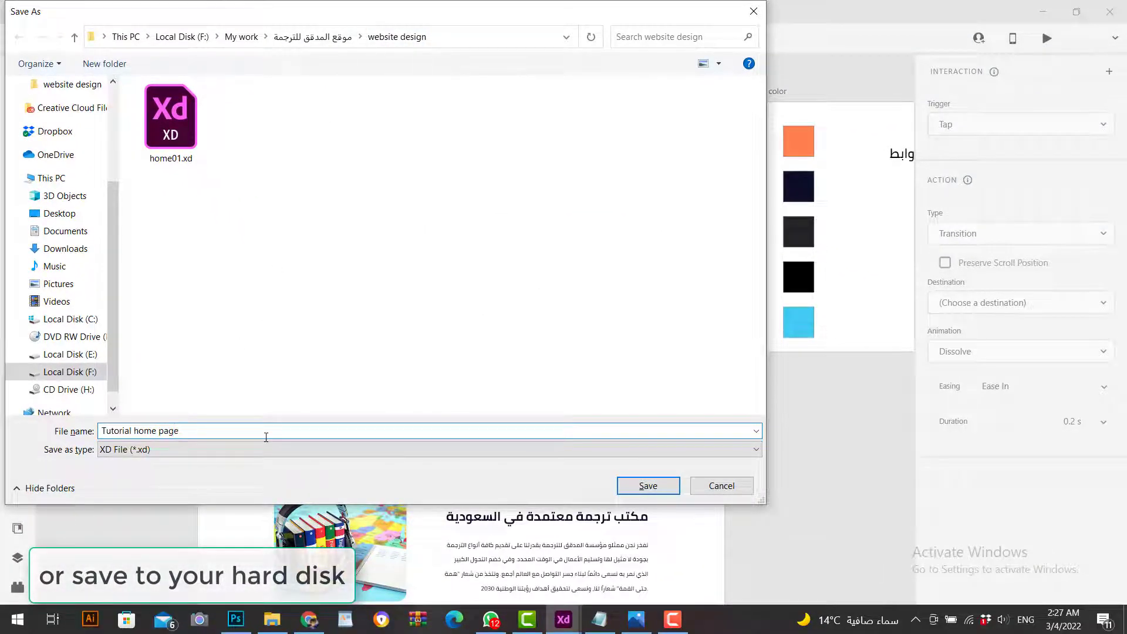